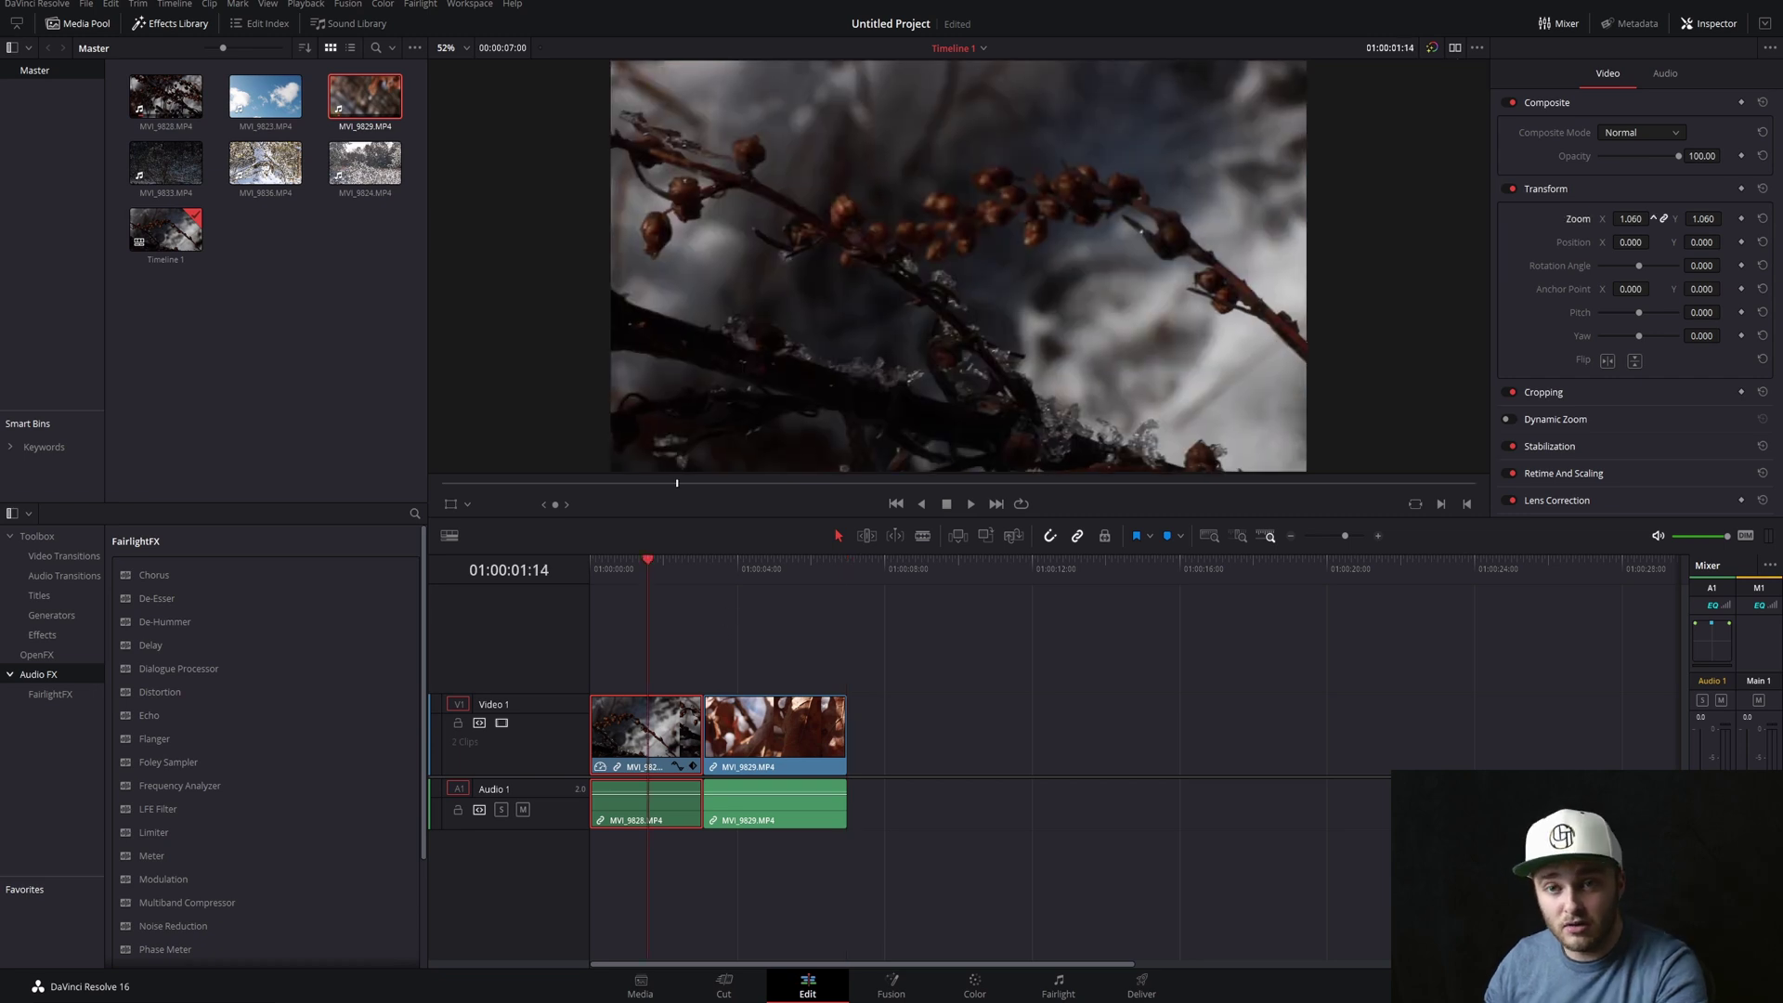
Reset the zoom and position of the first timeline clip to their defaults
left_click_drag(1623, 218, 1599, 221)
double_click(1576, 221)
double_click(1574, 244)
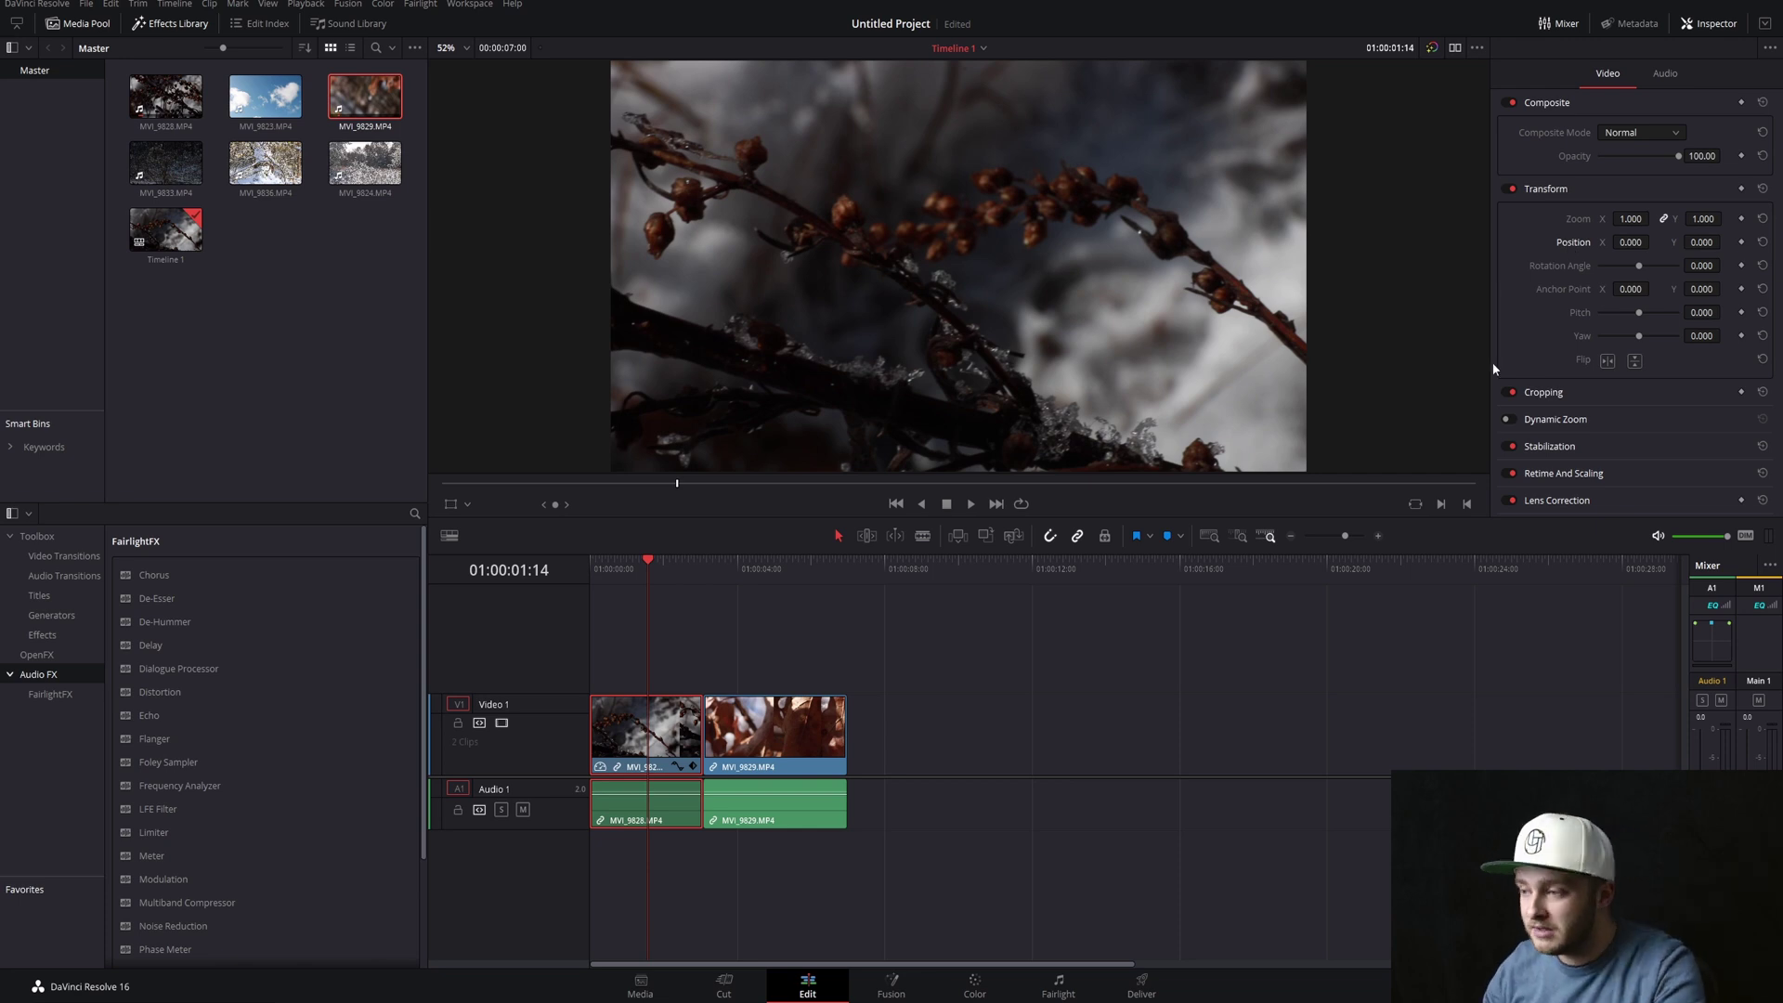
Keyframe the first clip's zoom from 1.000 at 01:00:01:14 to 1.890 at 01:00:02:10
left_click(1743, 219)
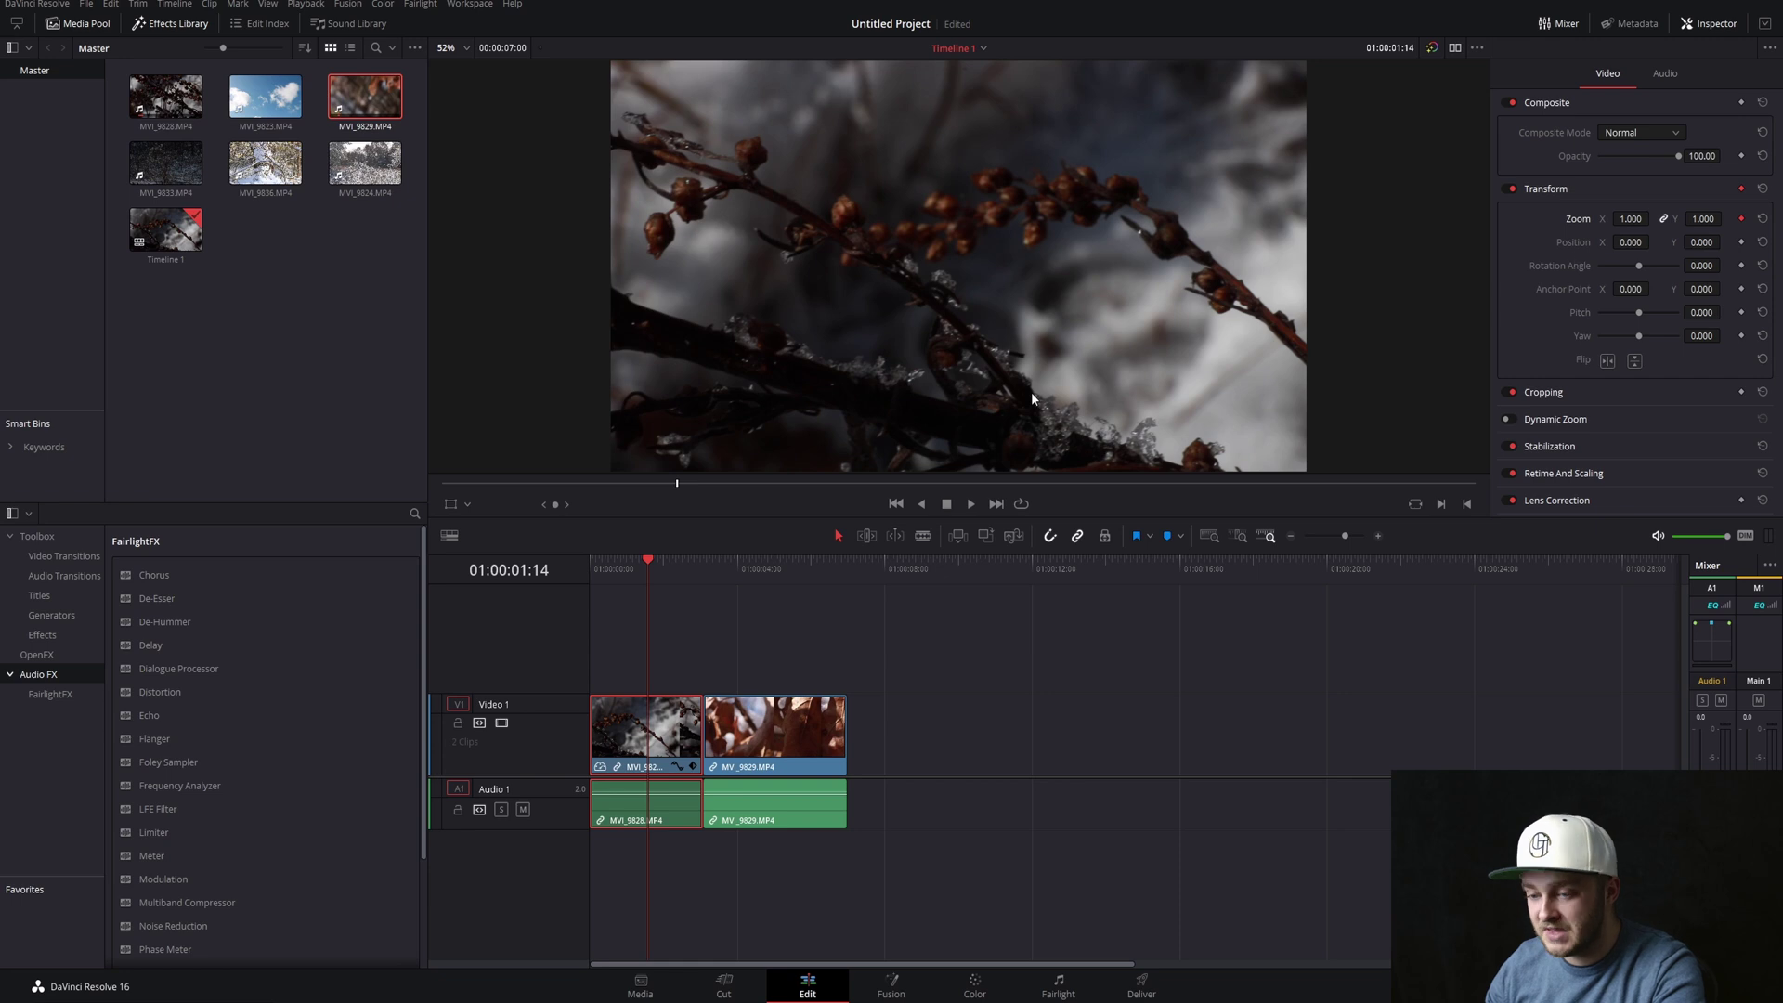
left_click(679, 570)
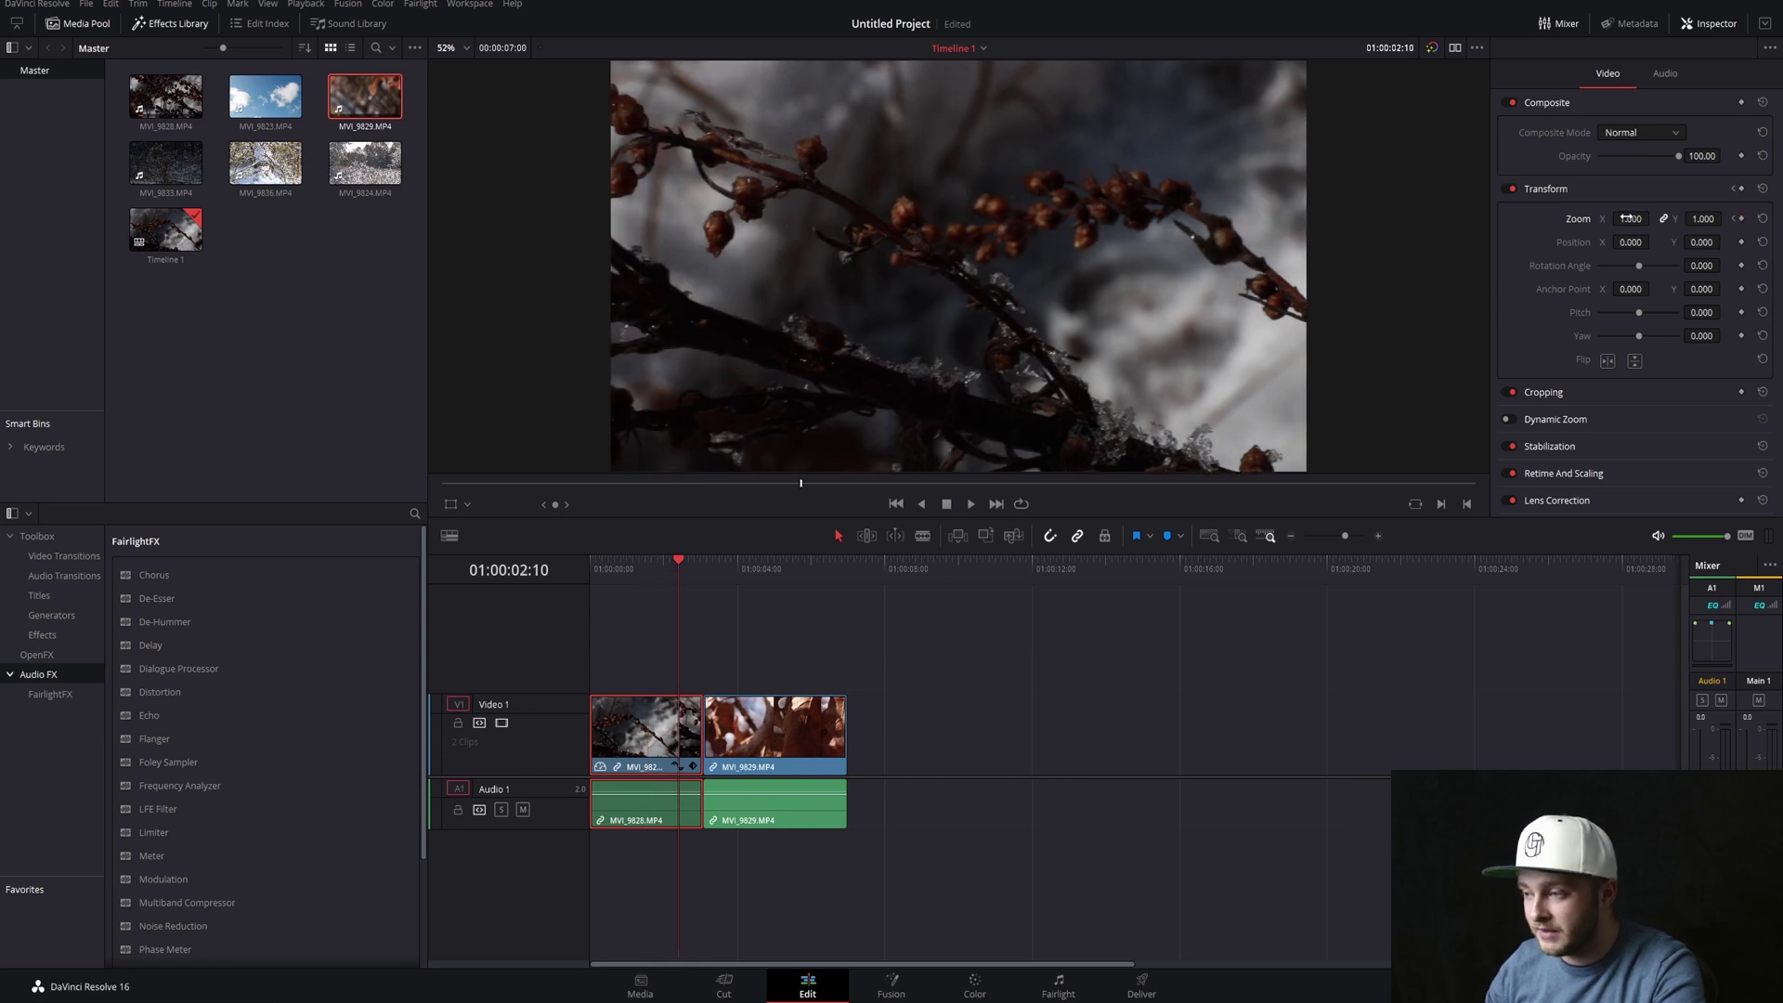
left_click_drag(1628, 220, 1601, 222)
Play the timeline from 01:00:00:21 past the cut to review the keyframed zoom
left_click(623, 561)
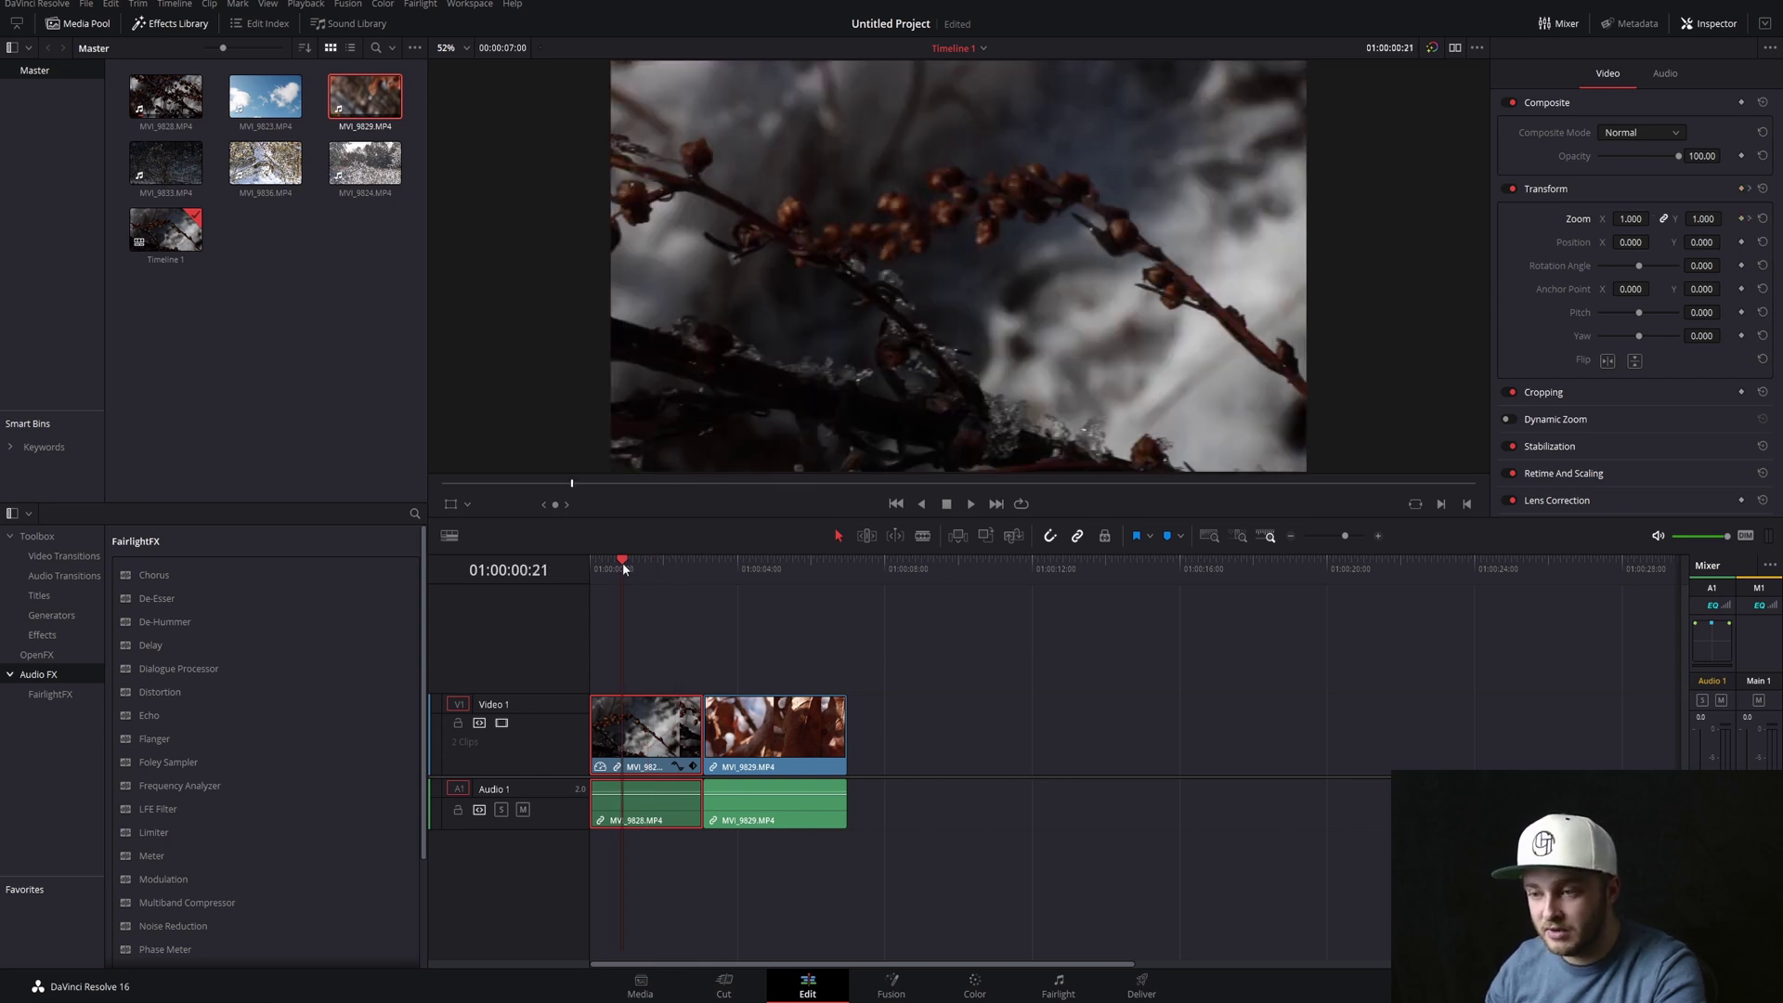
key("space")
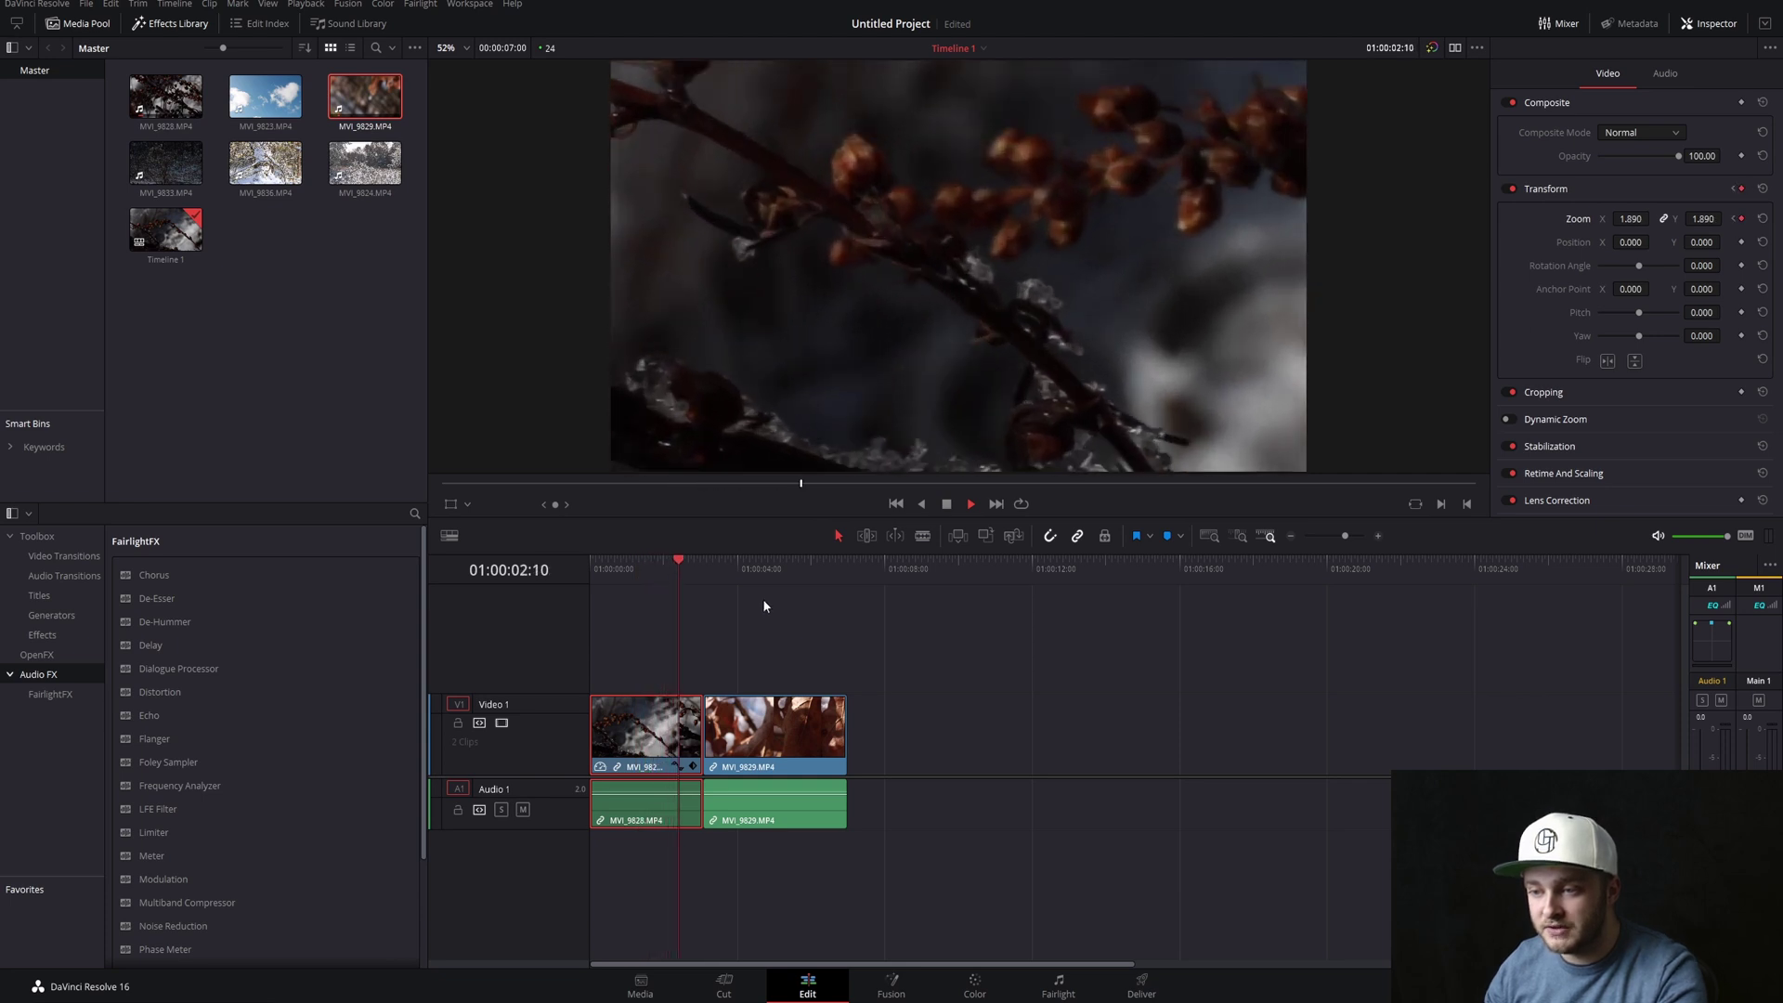
key("space")
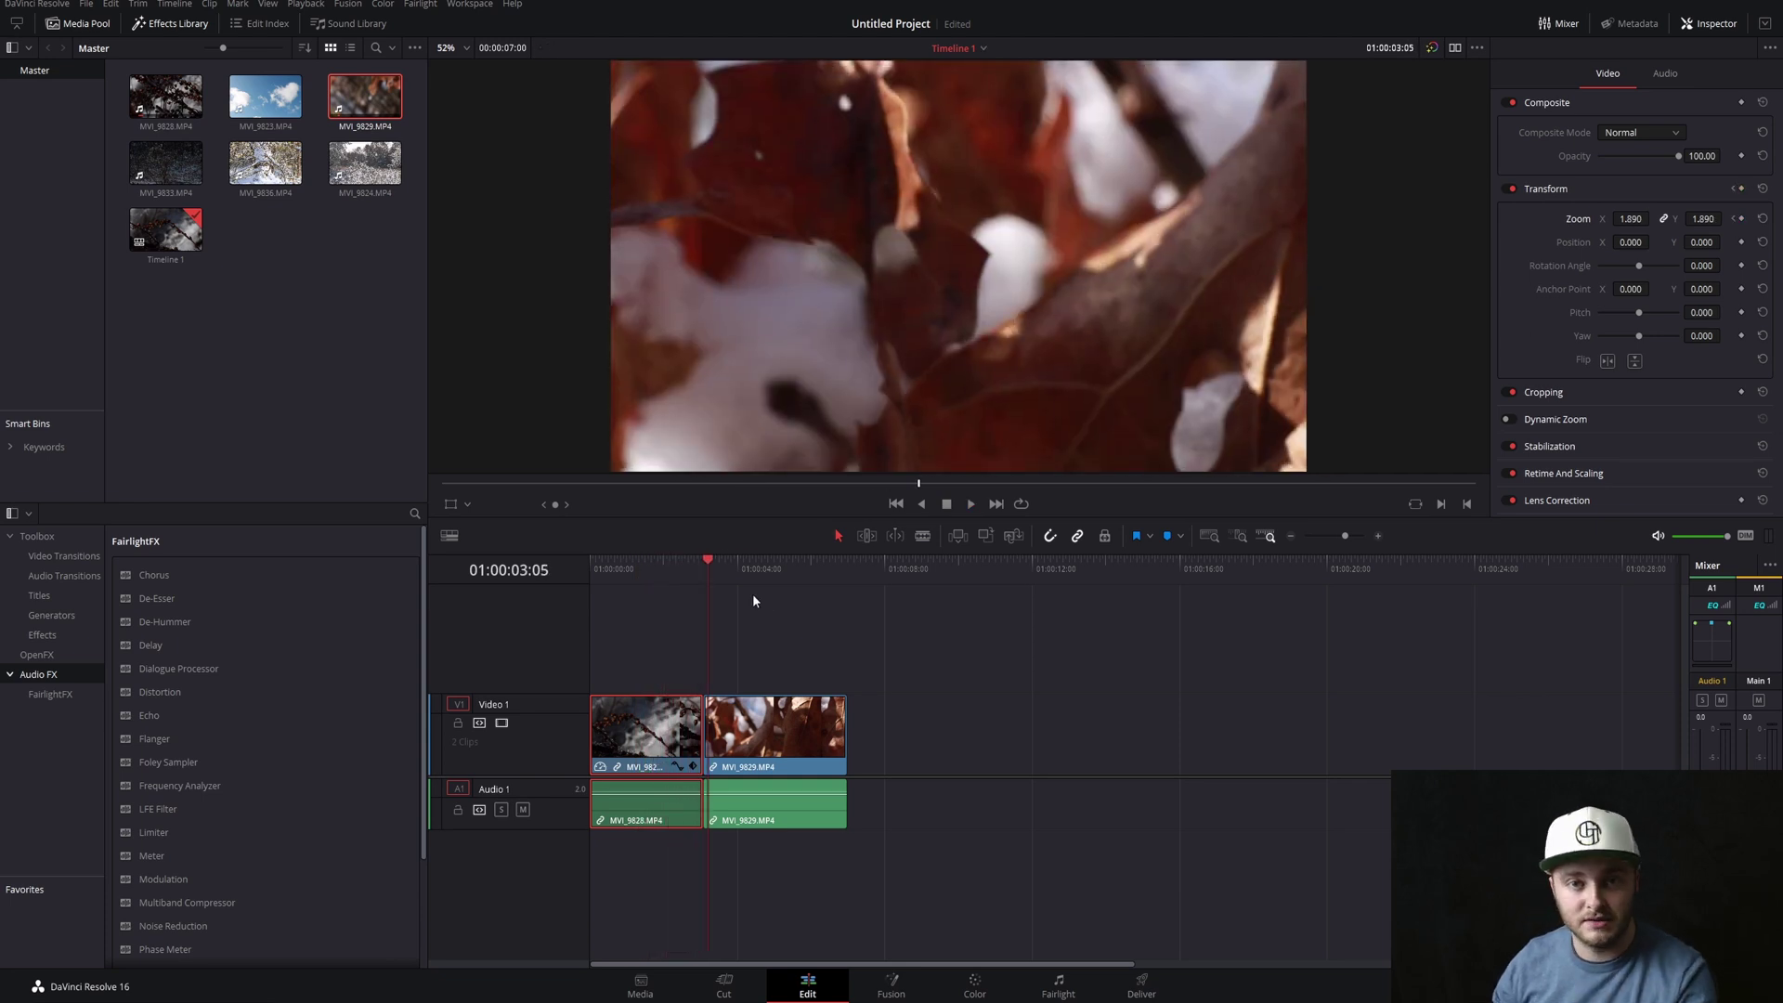
Add an adjustment clip on a new video track above the first clip, spanning from 01:00:01:03 to the cut
left_click(630, 639)
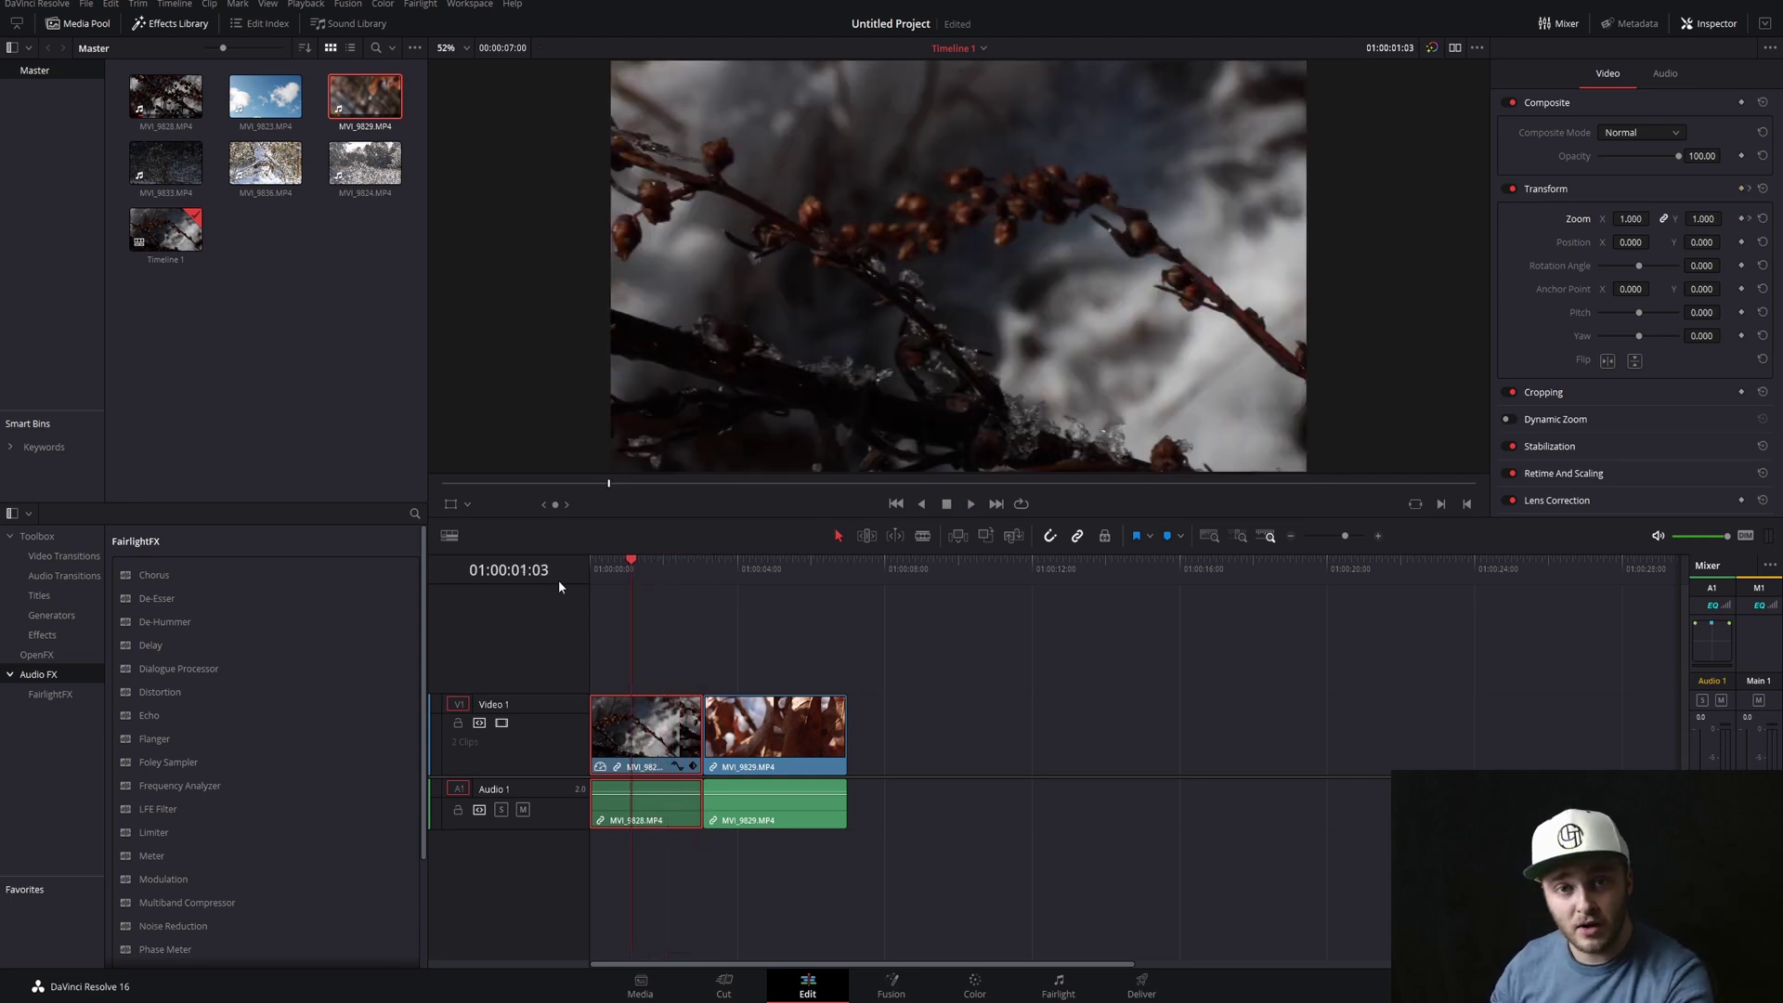
left_click(40, 537)
left_click(93, 452)
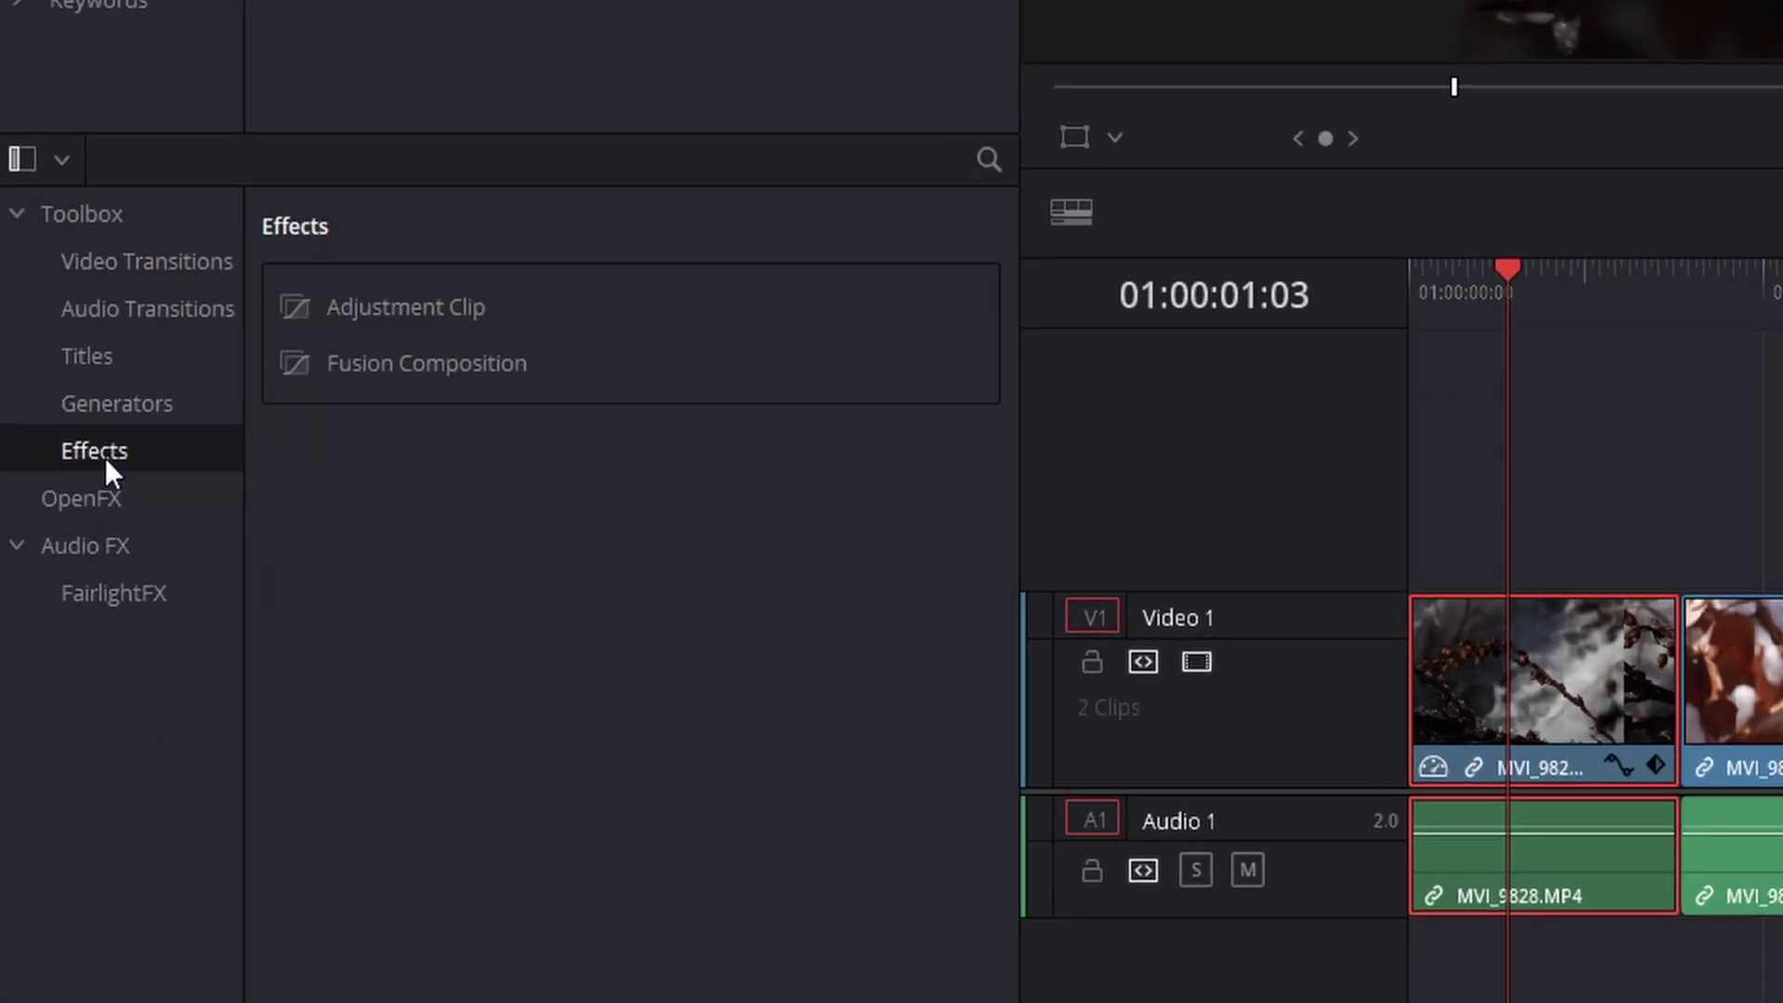
left_click_drag(399, 304, 1630, 336)
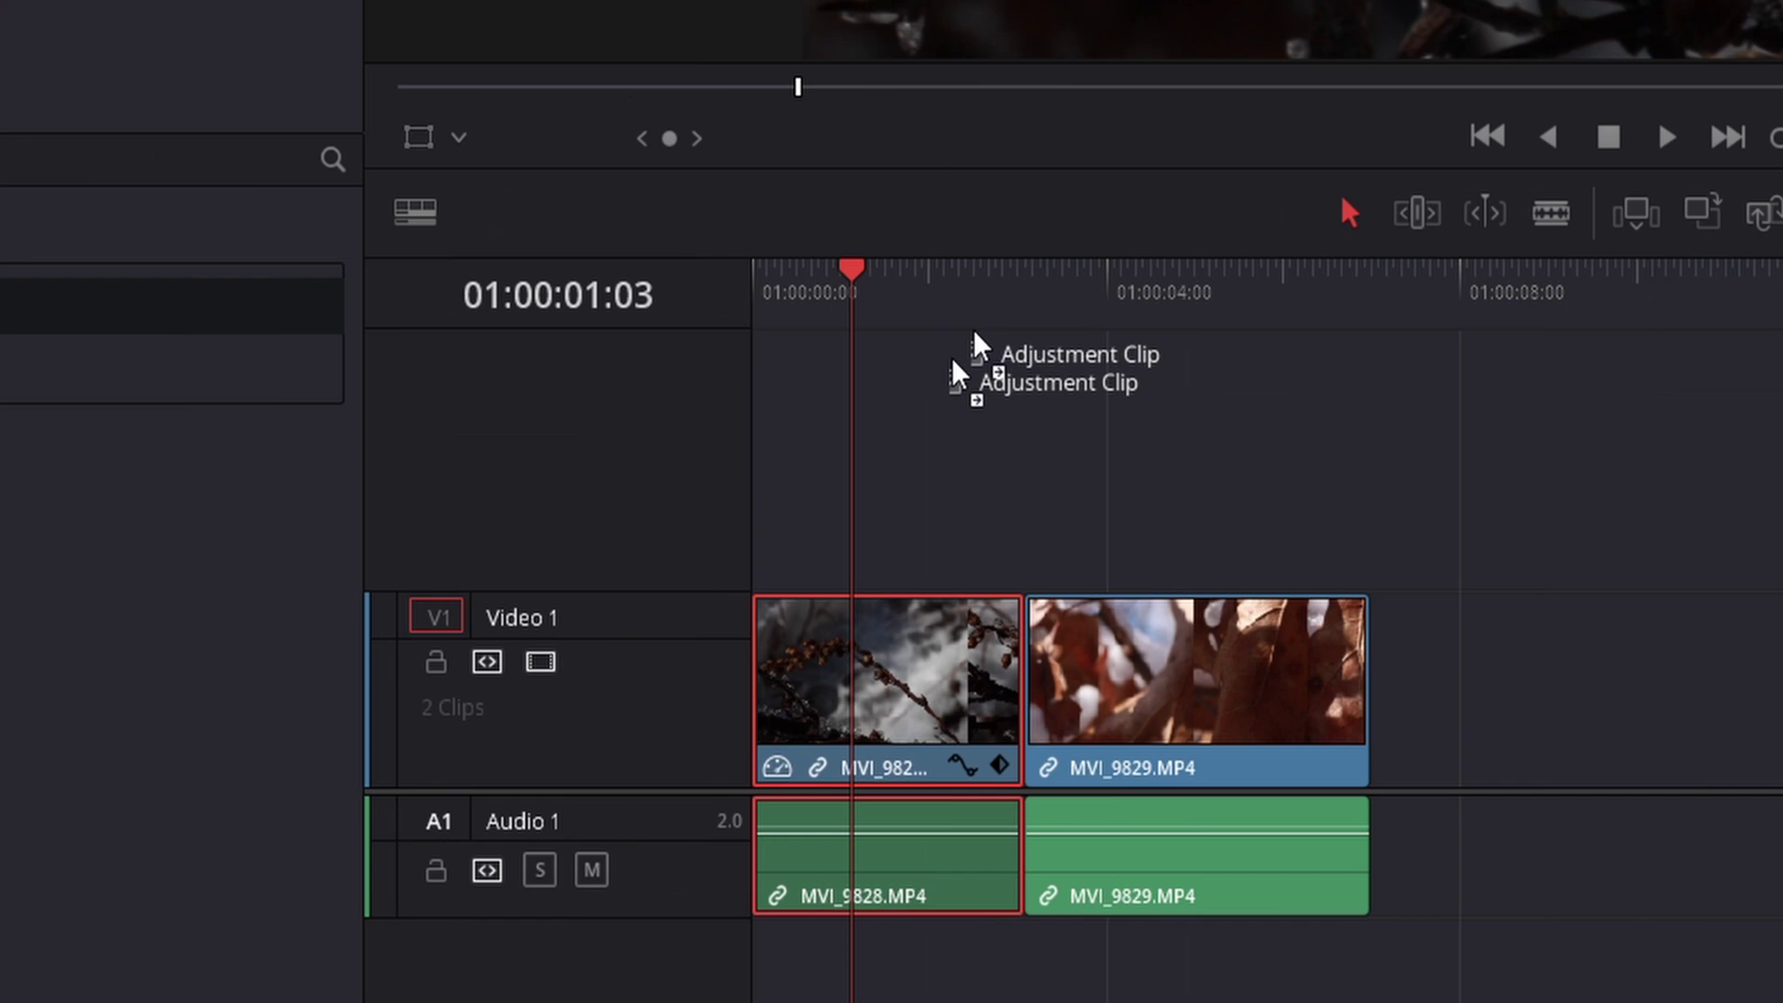
left_click_drag(957, 376, 924, 527)
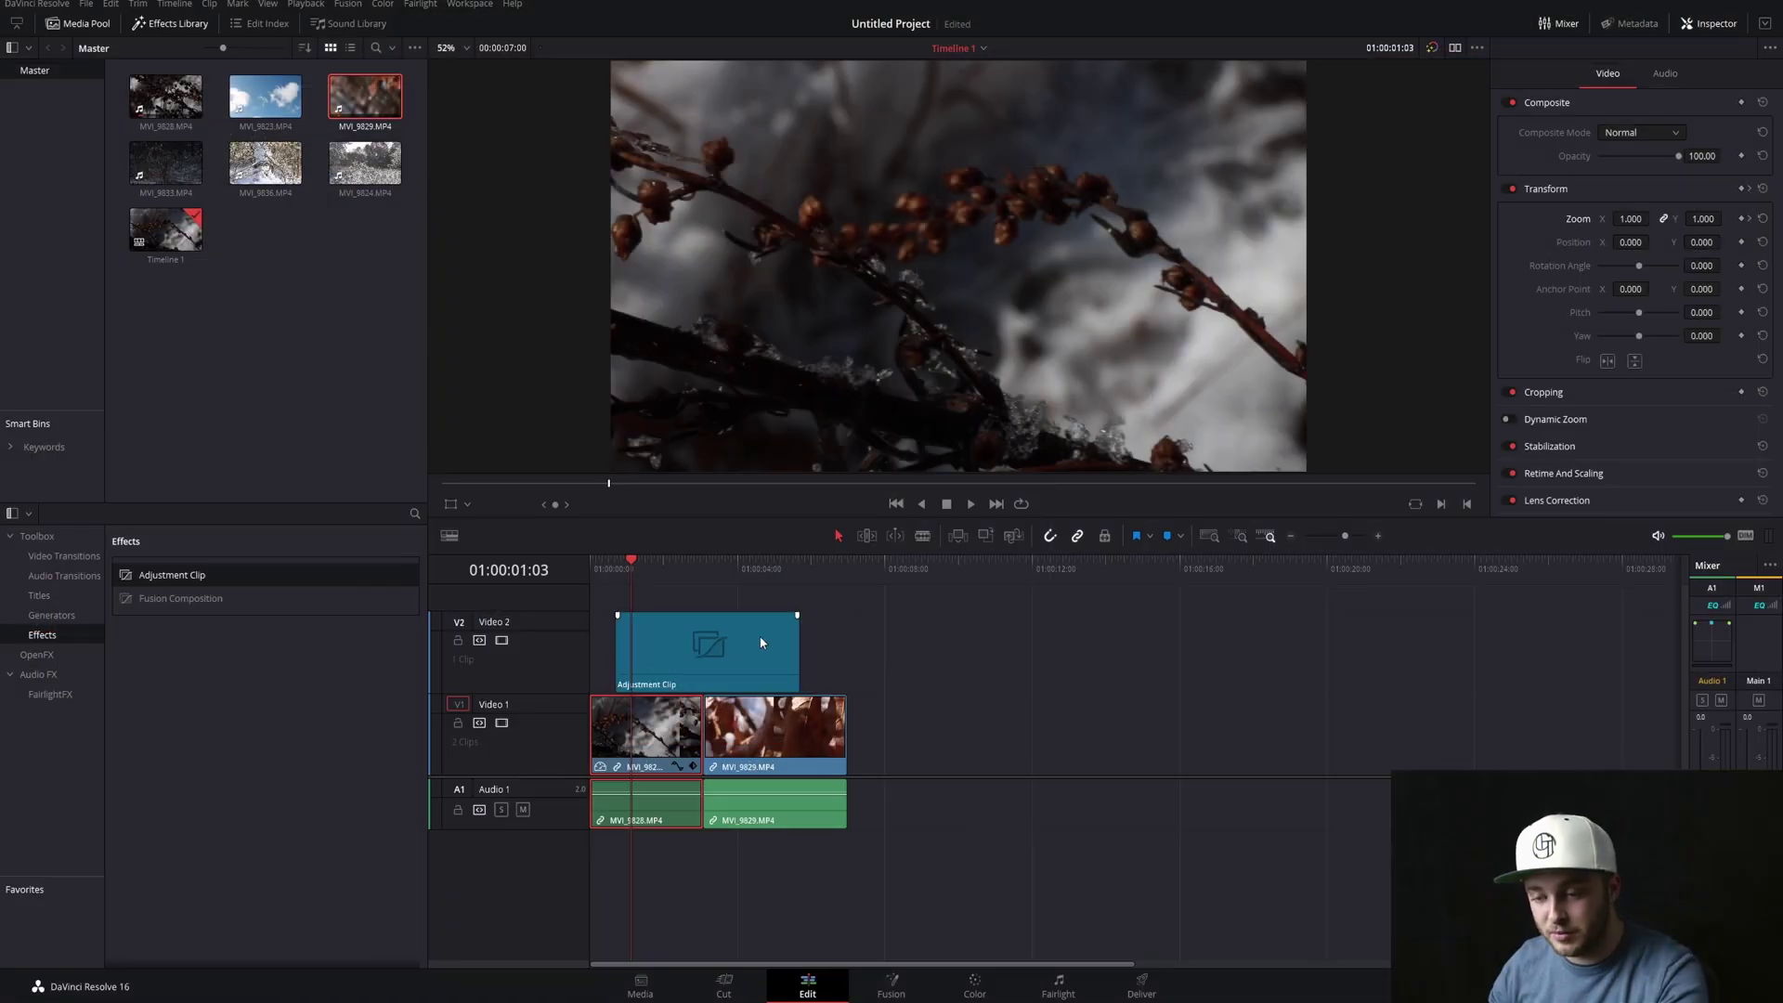
left_click_drag(797, 646, 625, 681)
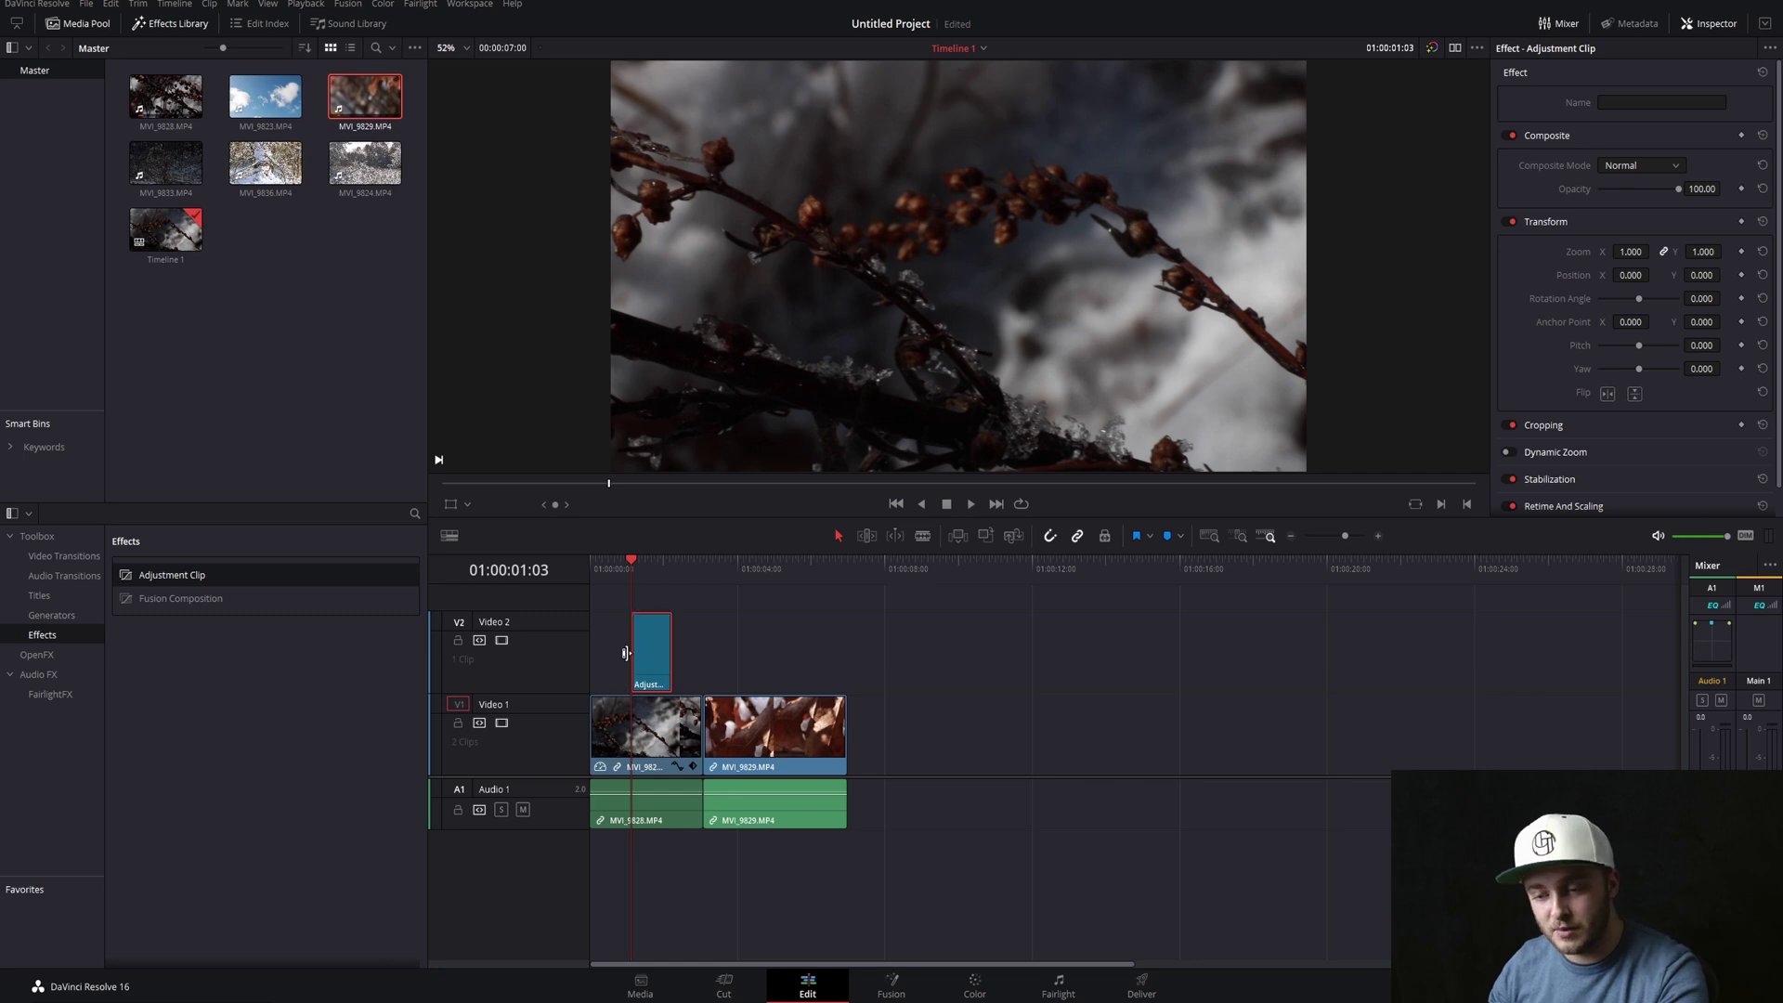
left_click_drag(669, 656, 703, 656)
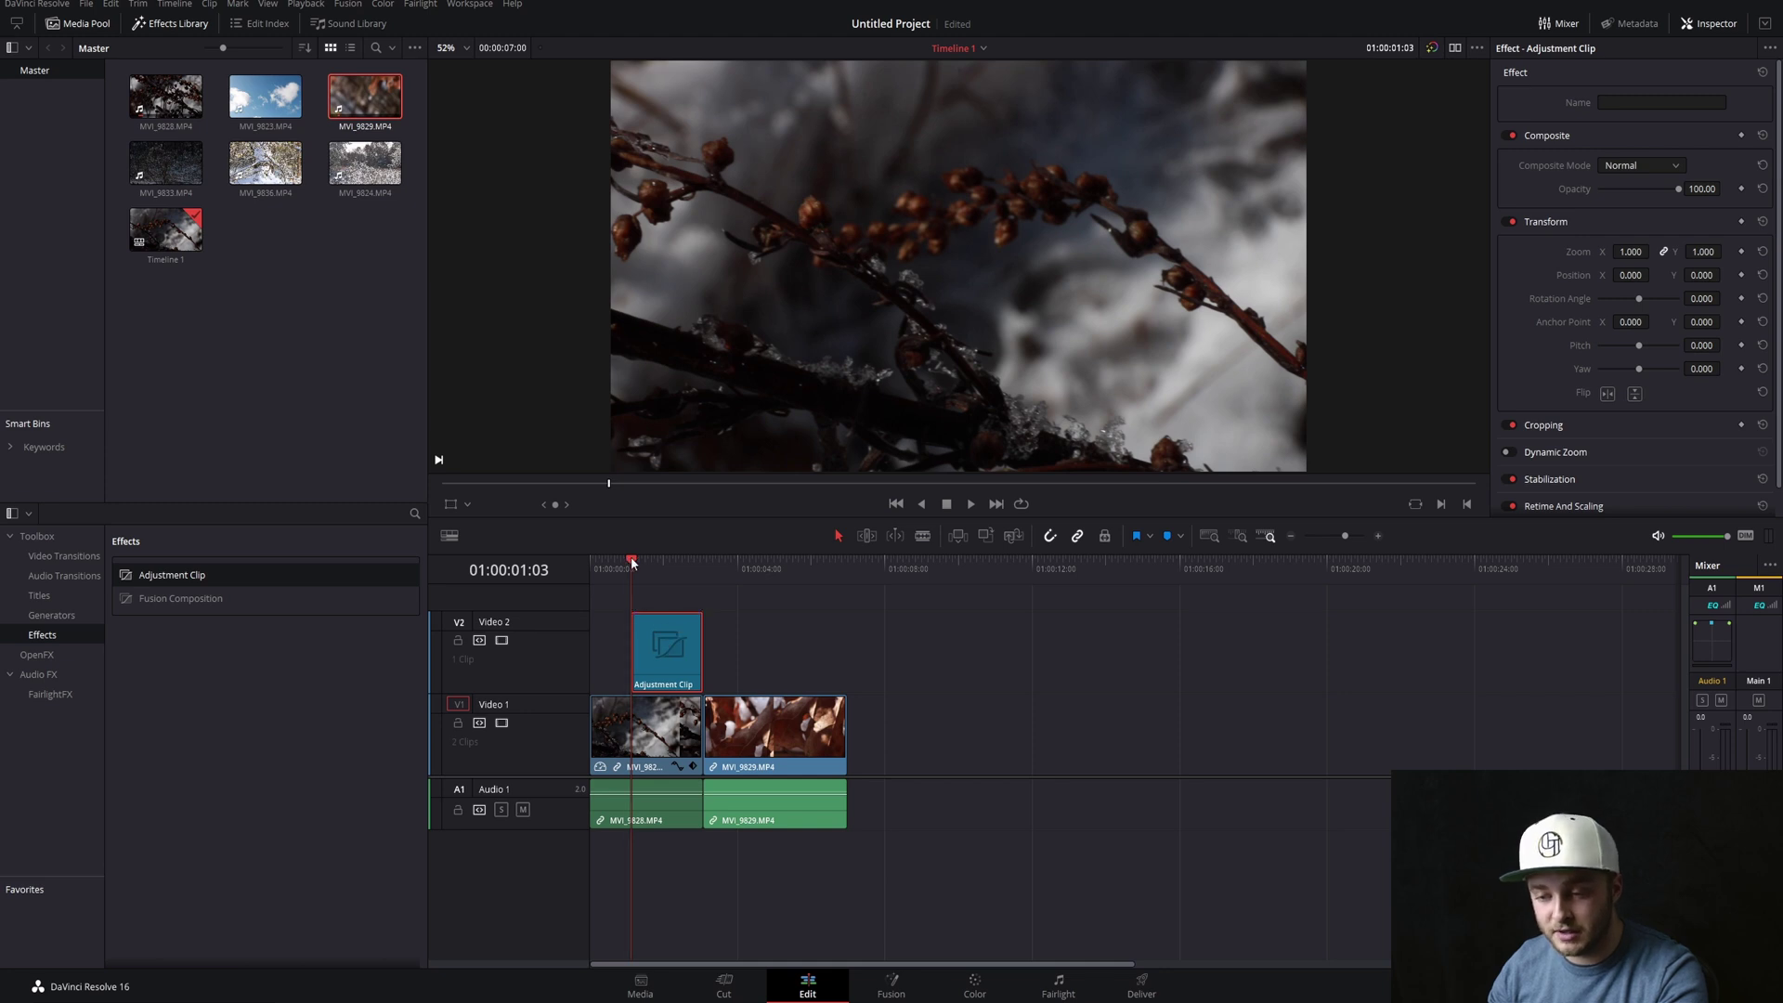
Open the adjustment clip in Fusion and insert a Transform node between MediaIn1 and MediaOut1, spacing the nodes apart
left_click(893, 983)
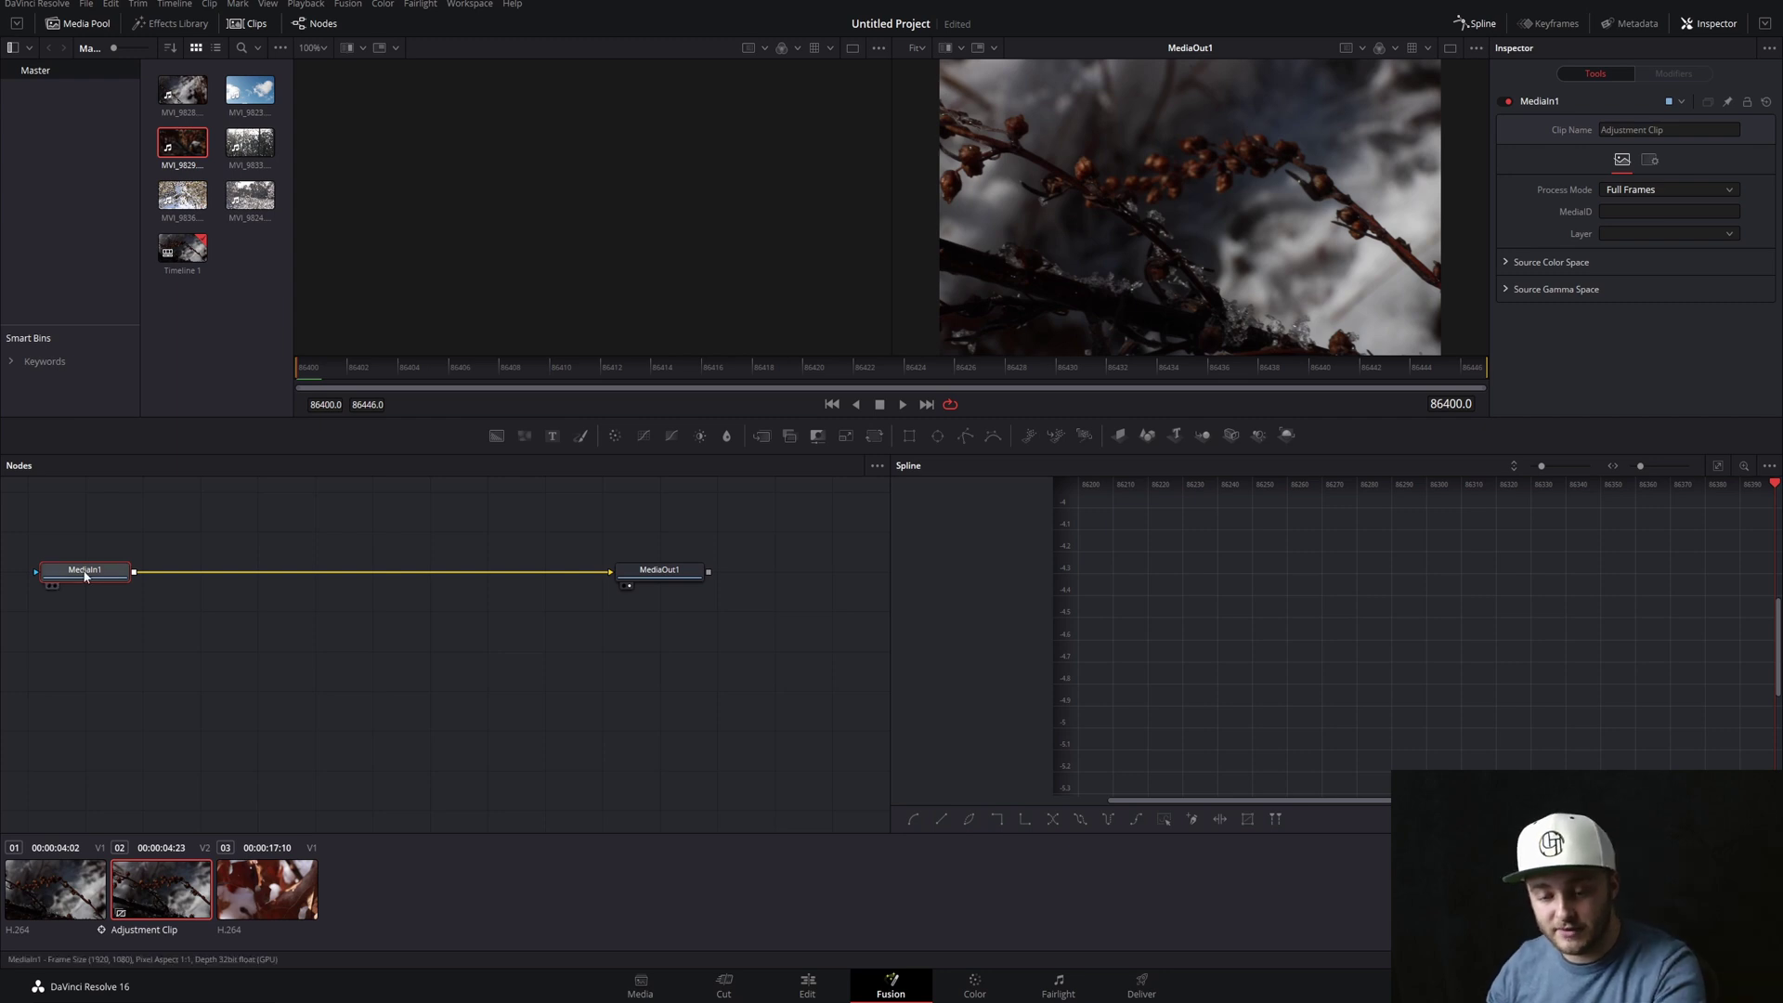
left_click_drag(85, 570, 193, 580)
left_click_drag(691, 586, 770, 607)
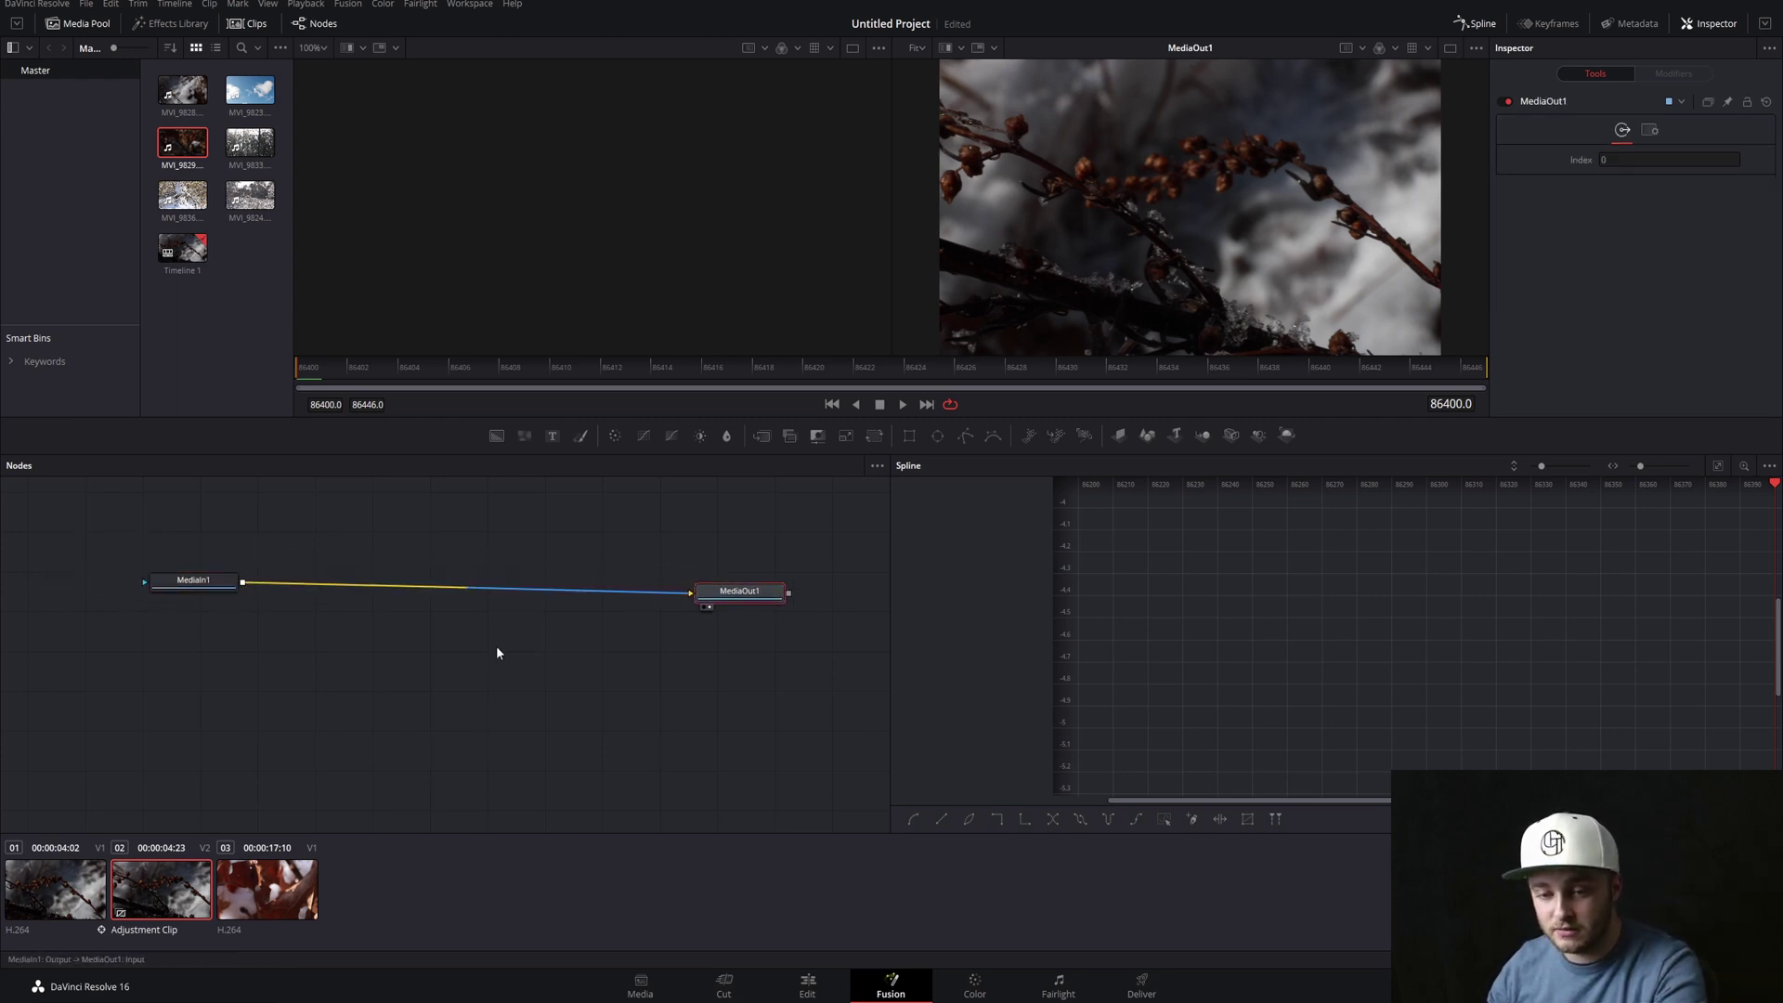
left_click(195, 584)
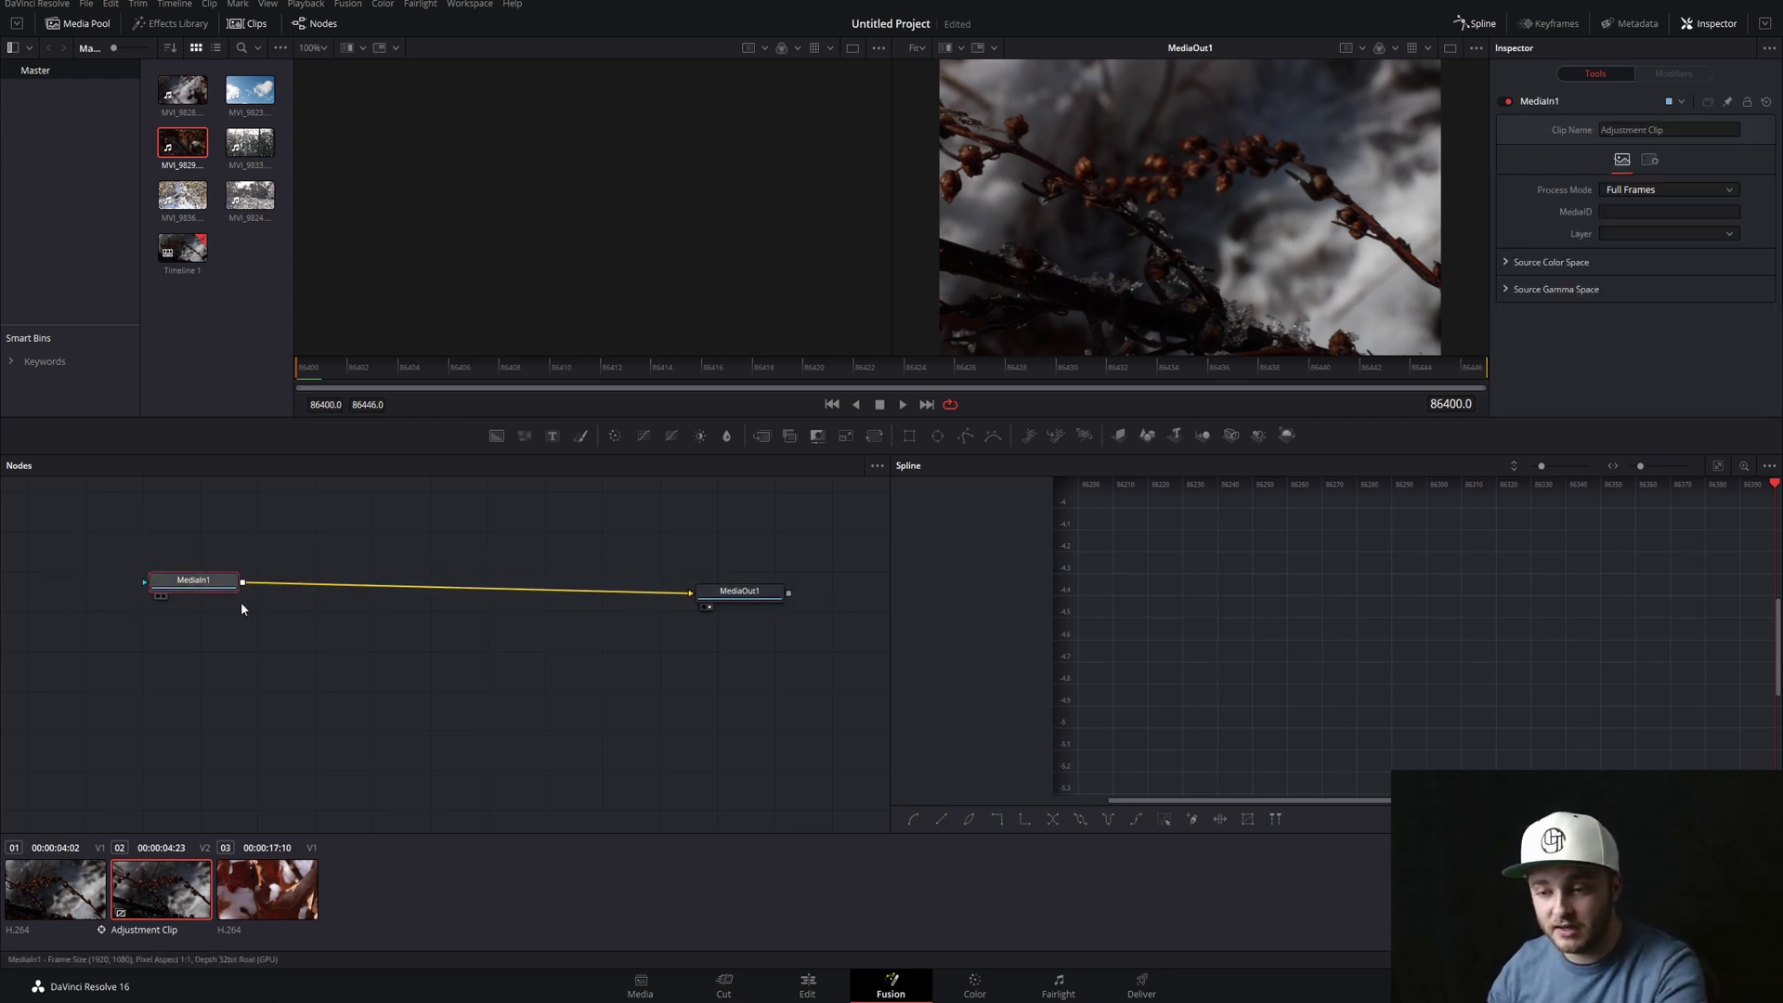
left_click(873, 433)
left_click_drag(302, 585, 415, 591)
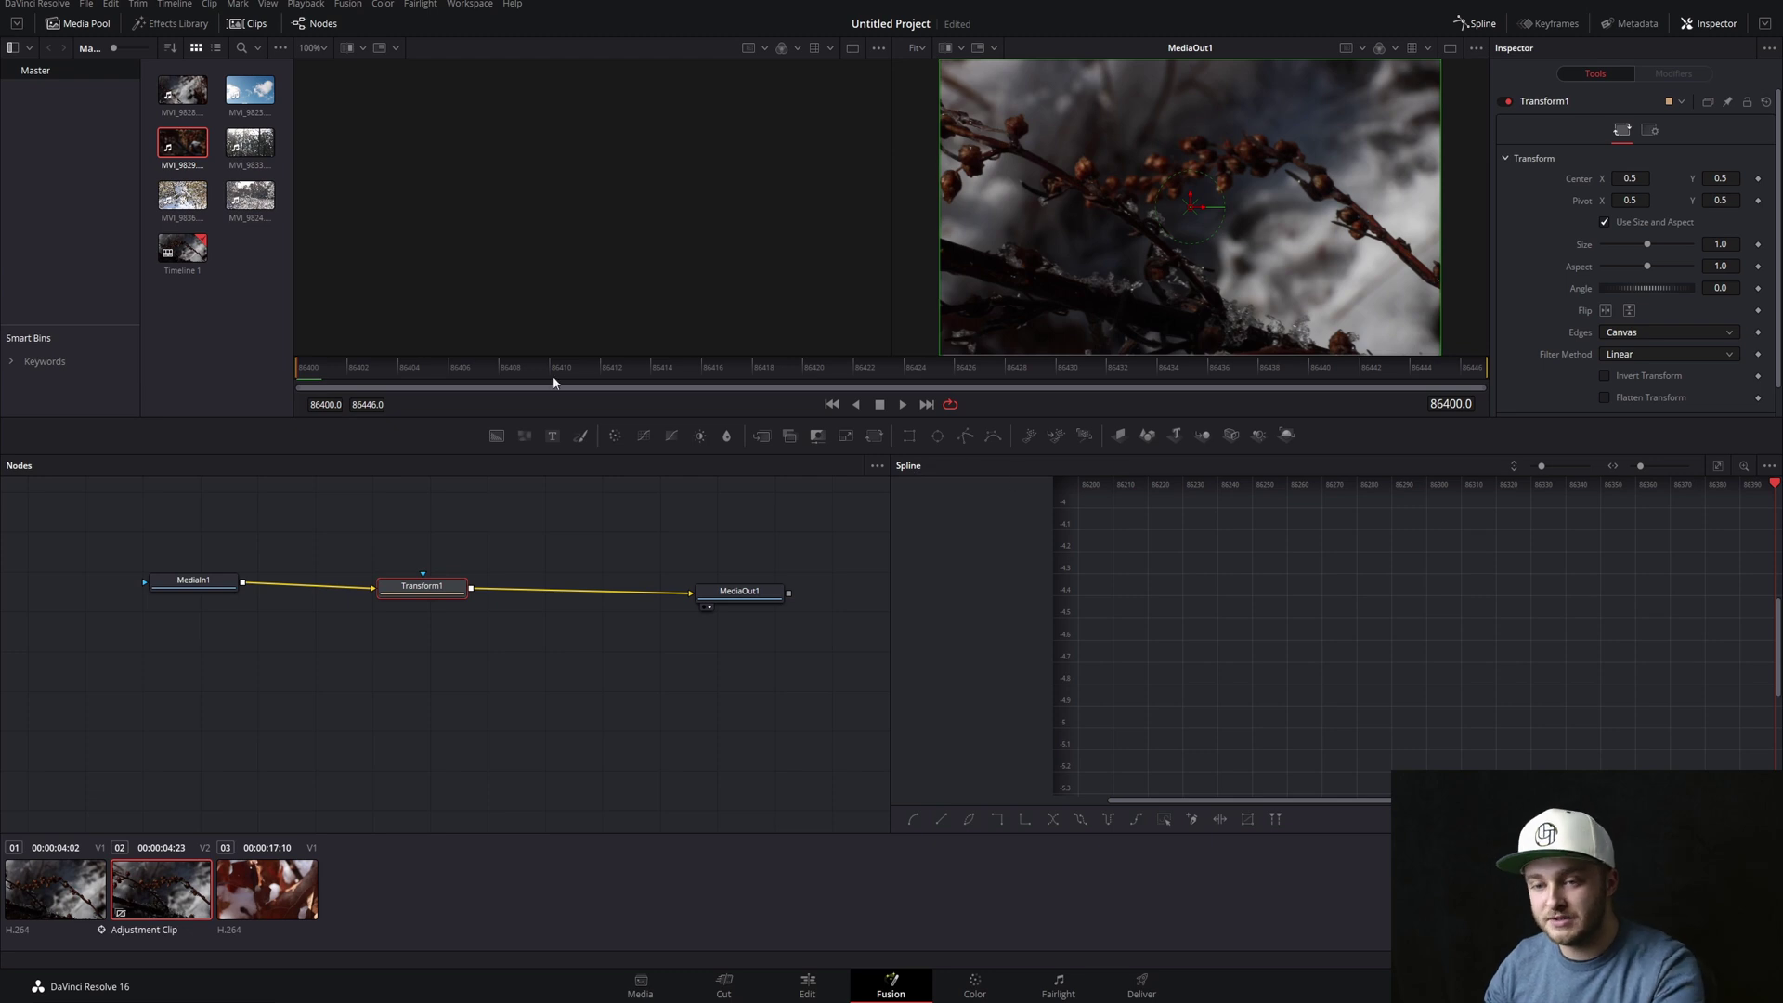
Keyframe the Transform node's size from 1.0 at frame 86400 to 2.52 at frame 86420
left_click(1758, 243)
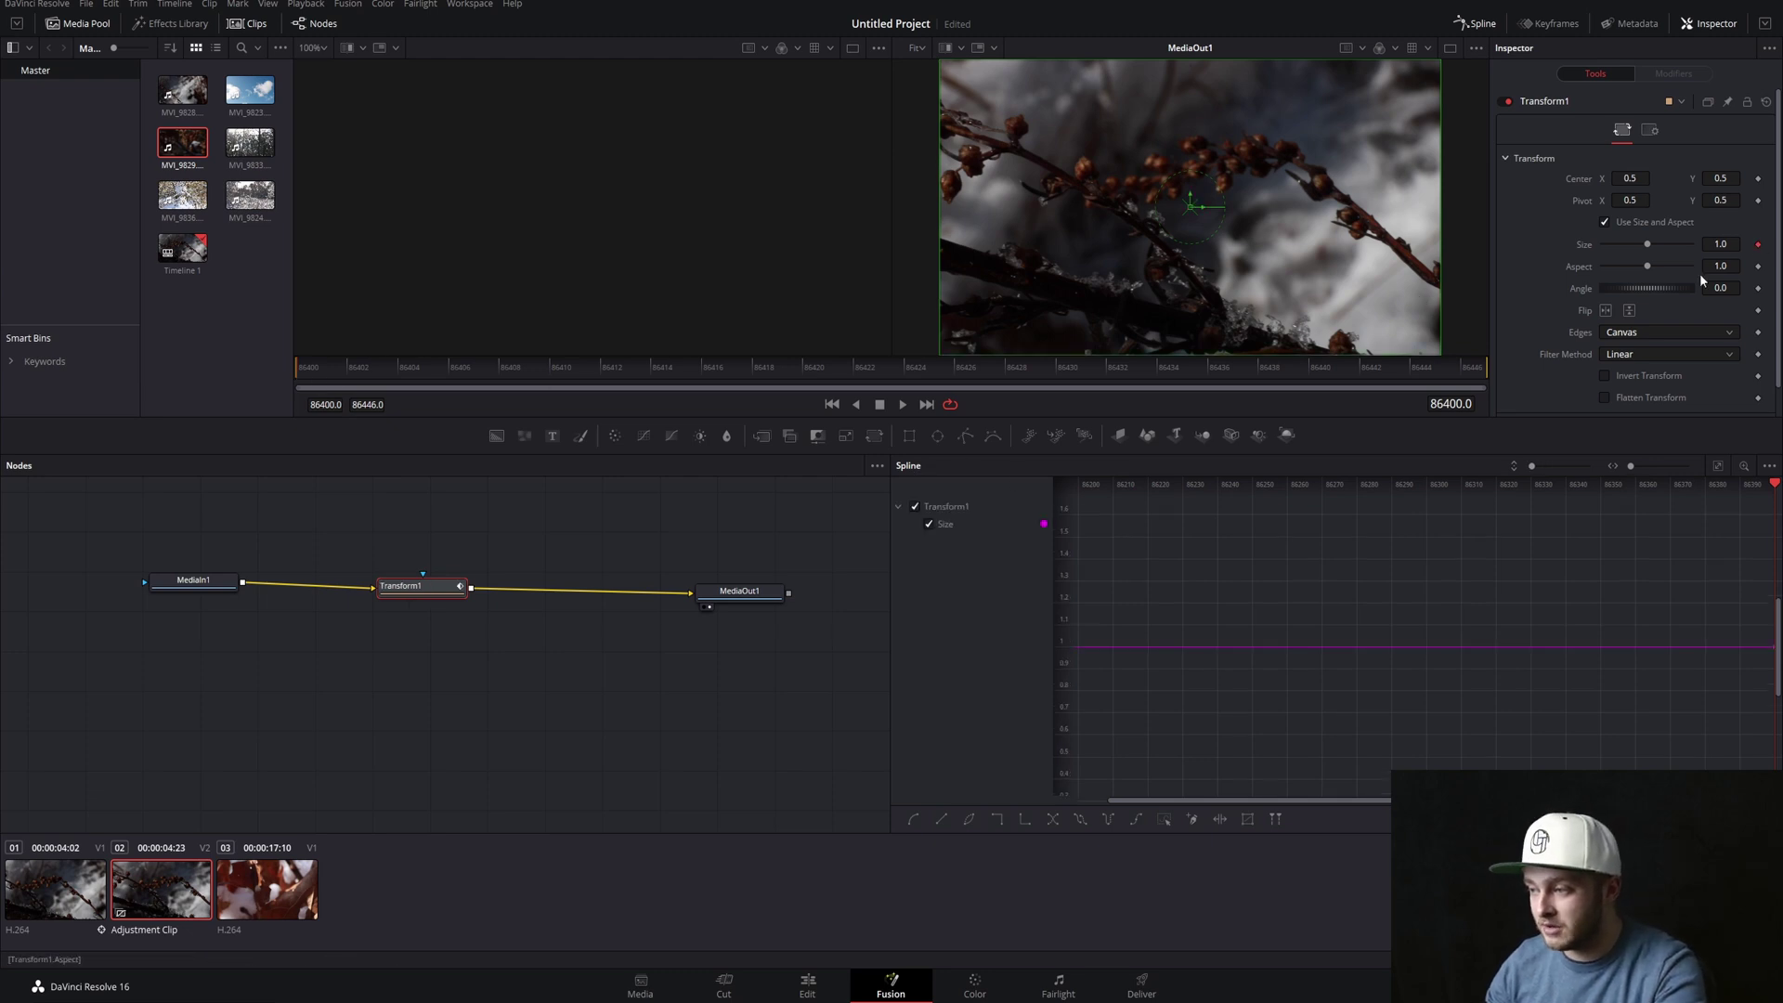
left_click(604, 365)
left_click_drag(604, 368, 808, 373)
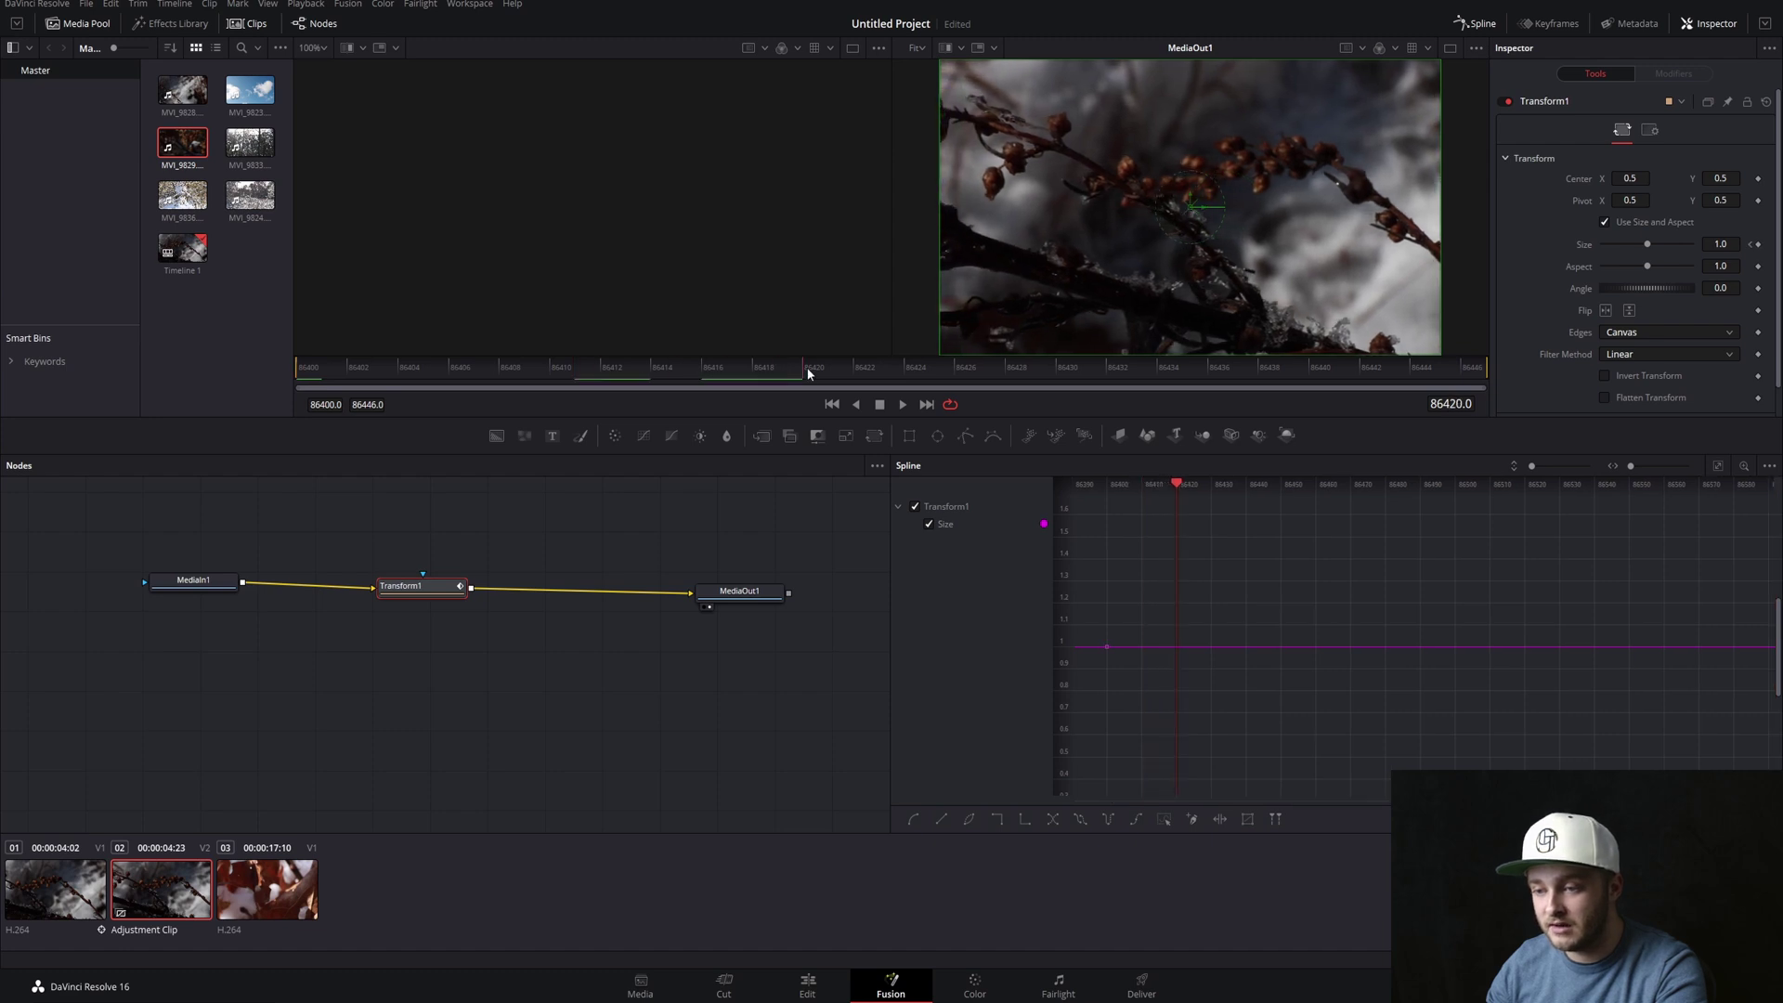
left_click_drag(1651, 241, 1668, 241)
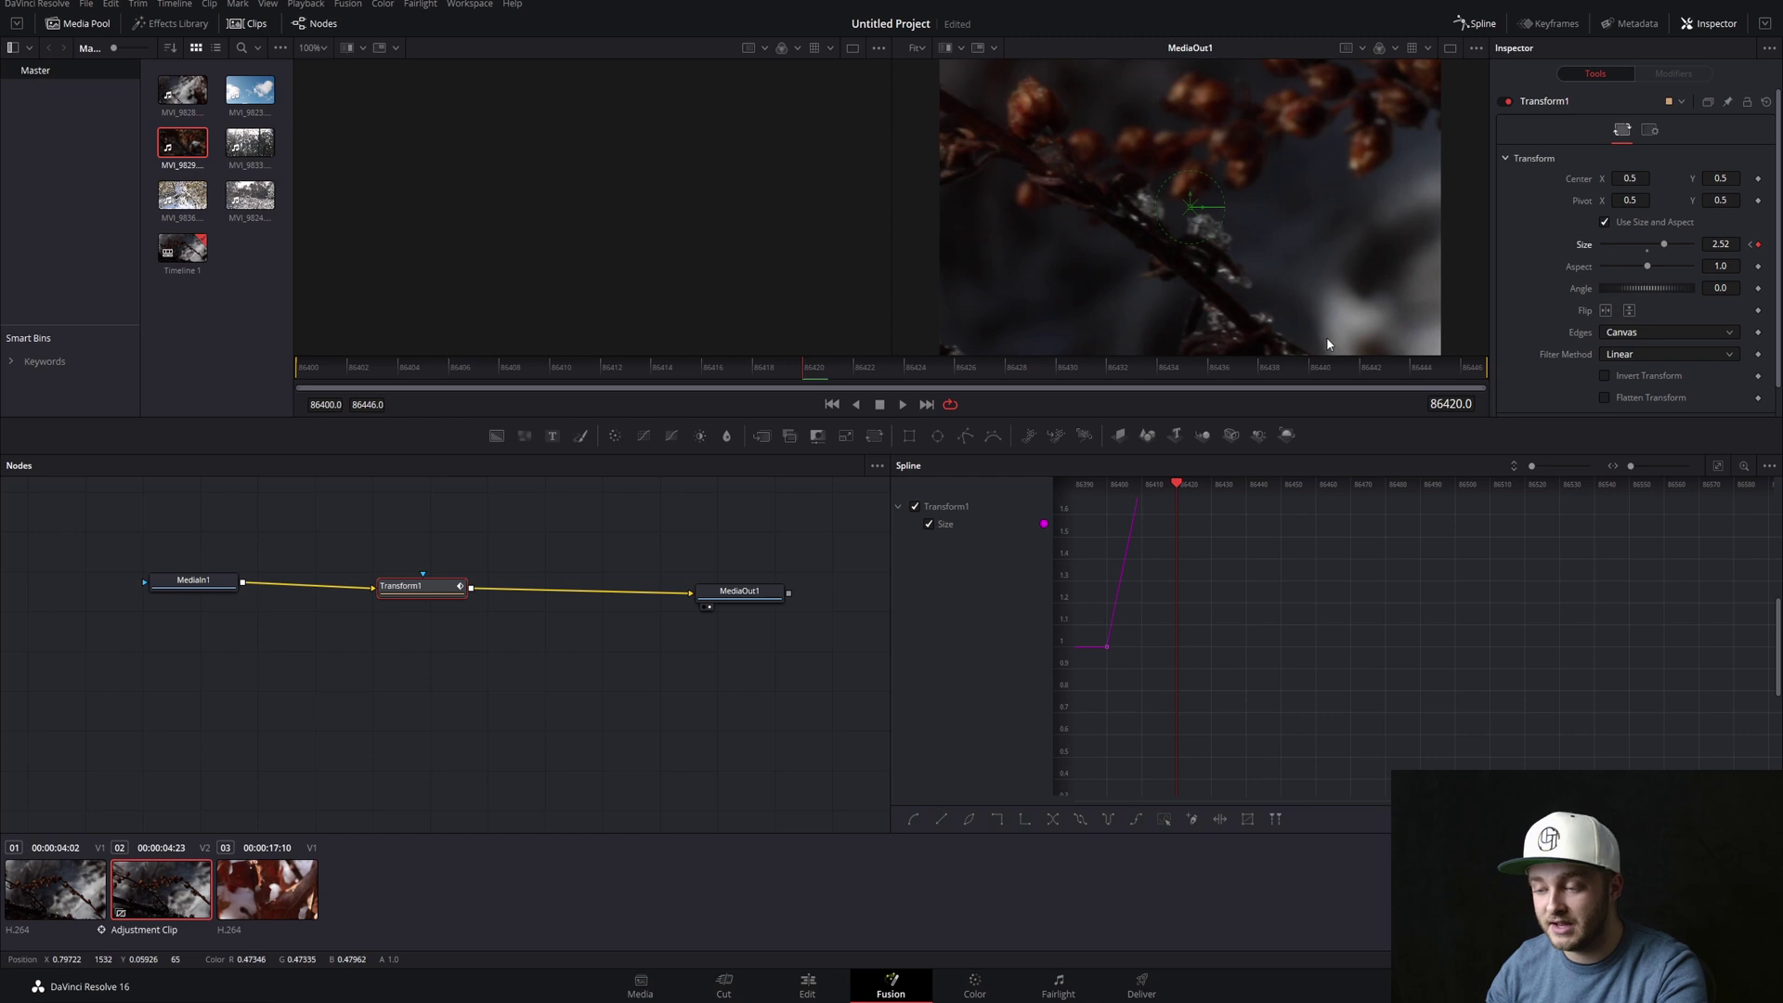
Preview the size animation in the viewer and return the playhead to frame 86400
scroll(1188, 621, "up", 5)
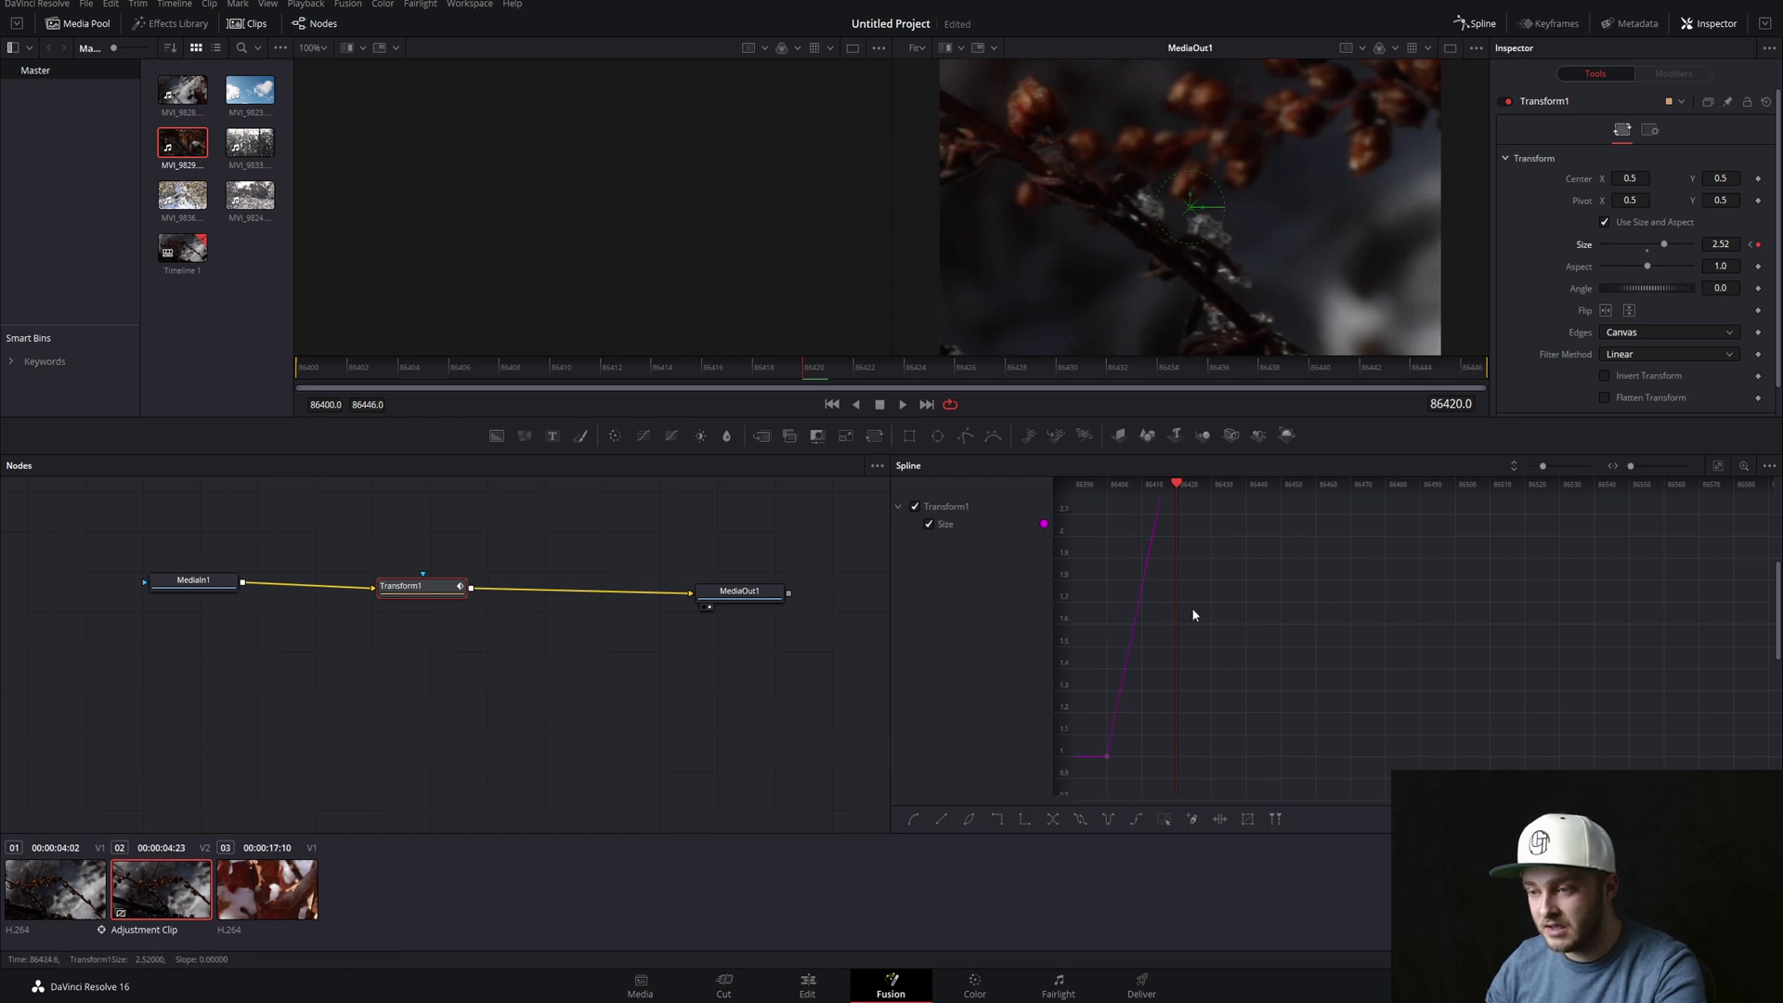
left_click(370, 369)
key("space")
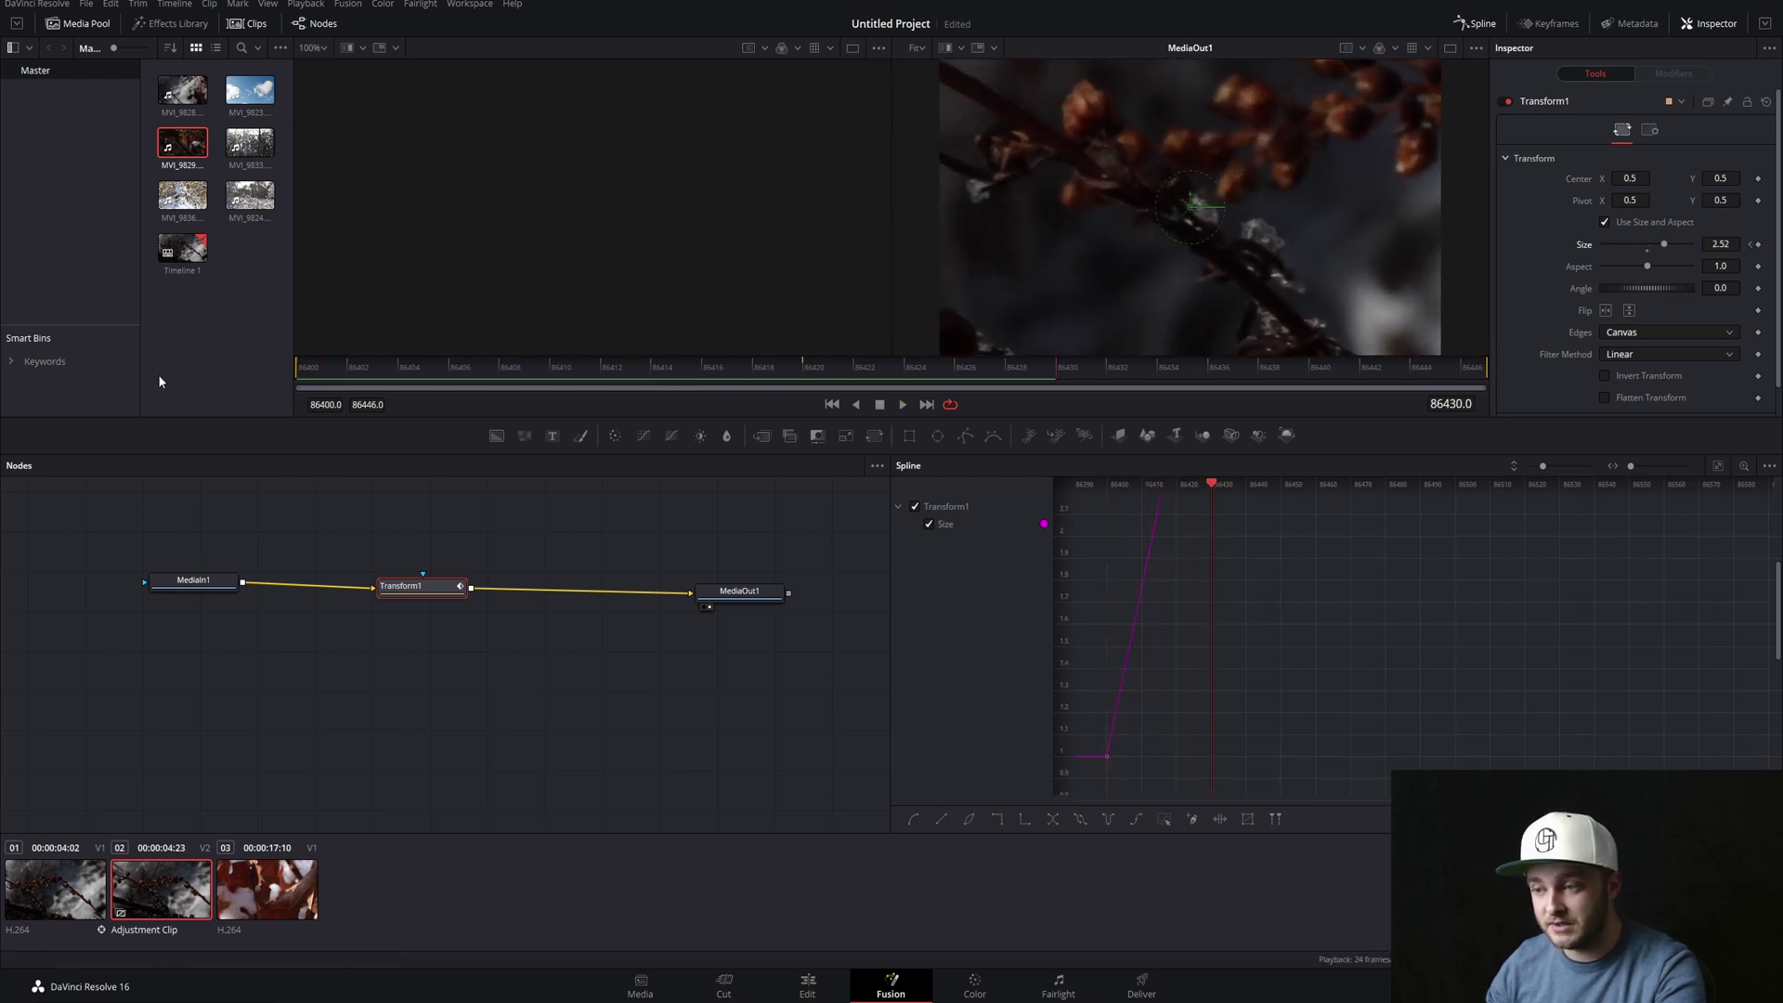
left_click_drag(816, 362, 79, 368)
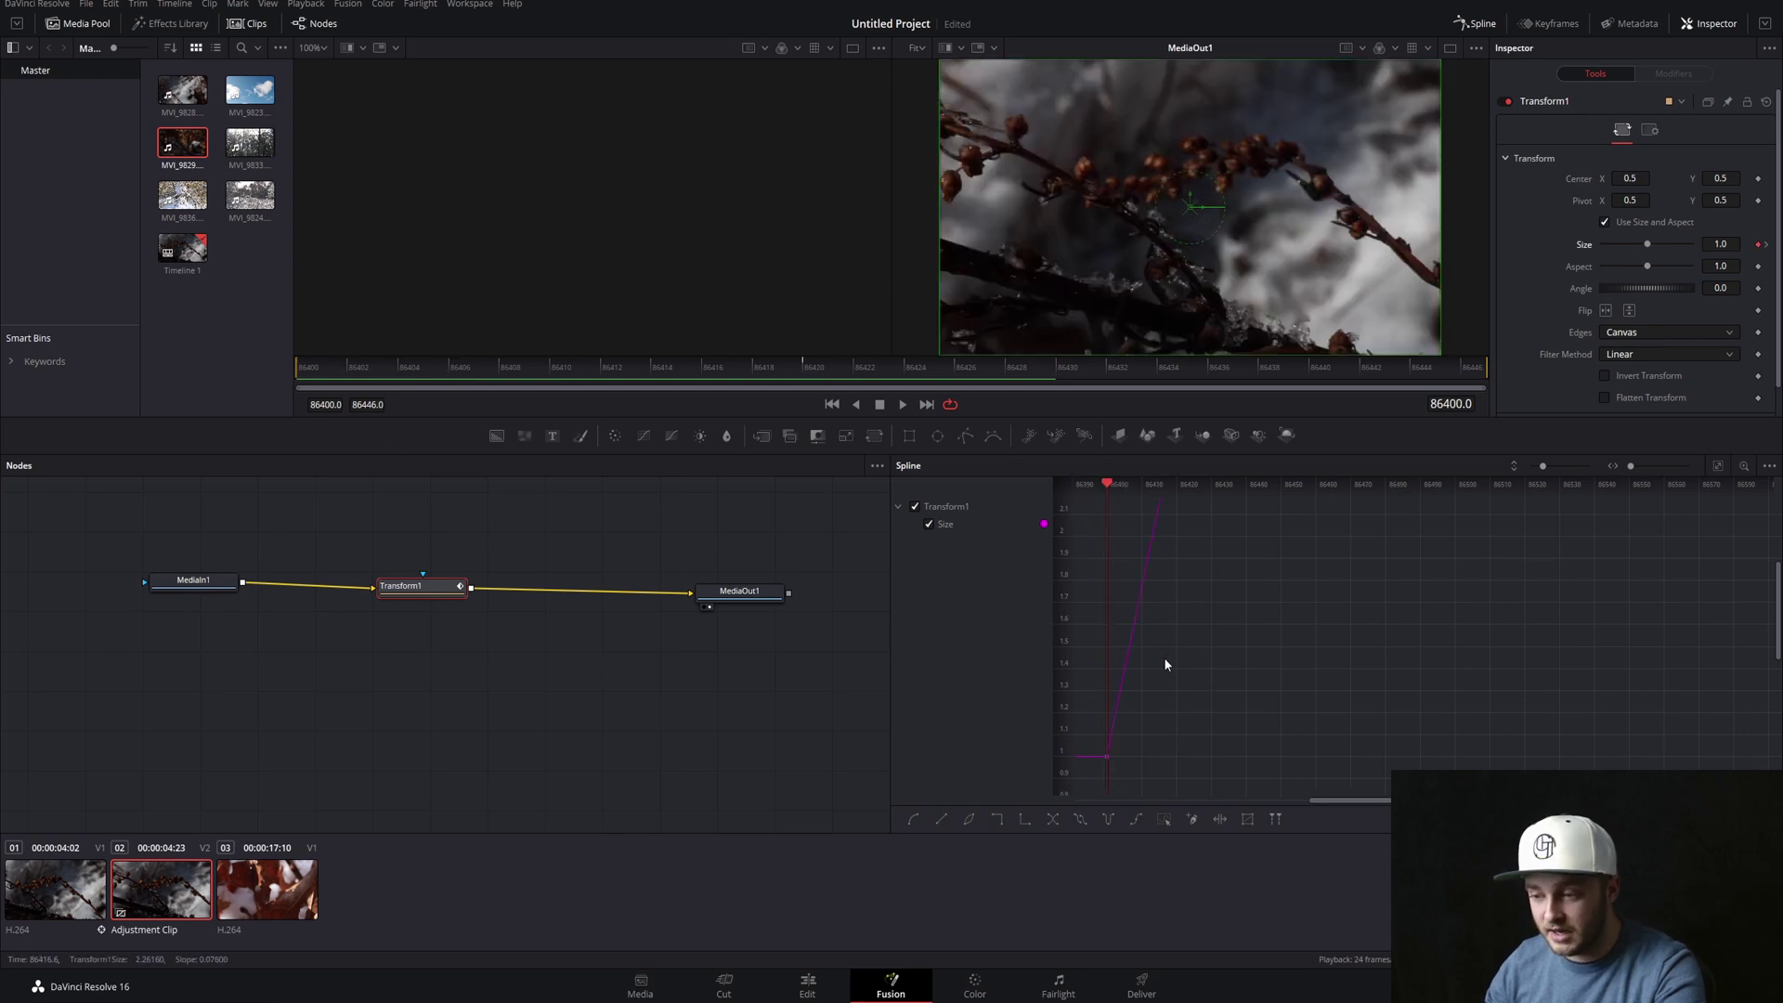
Select both keyframes on the Transform node's Size spline and apply Smooth to the curve
scroll(1166, 664, "down", 2)
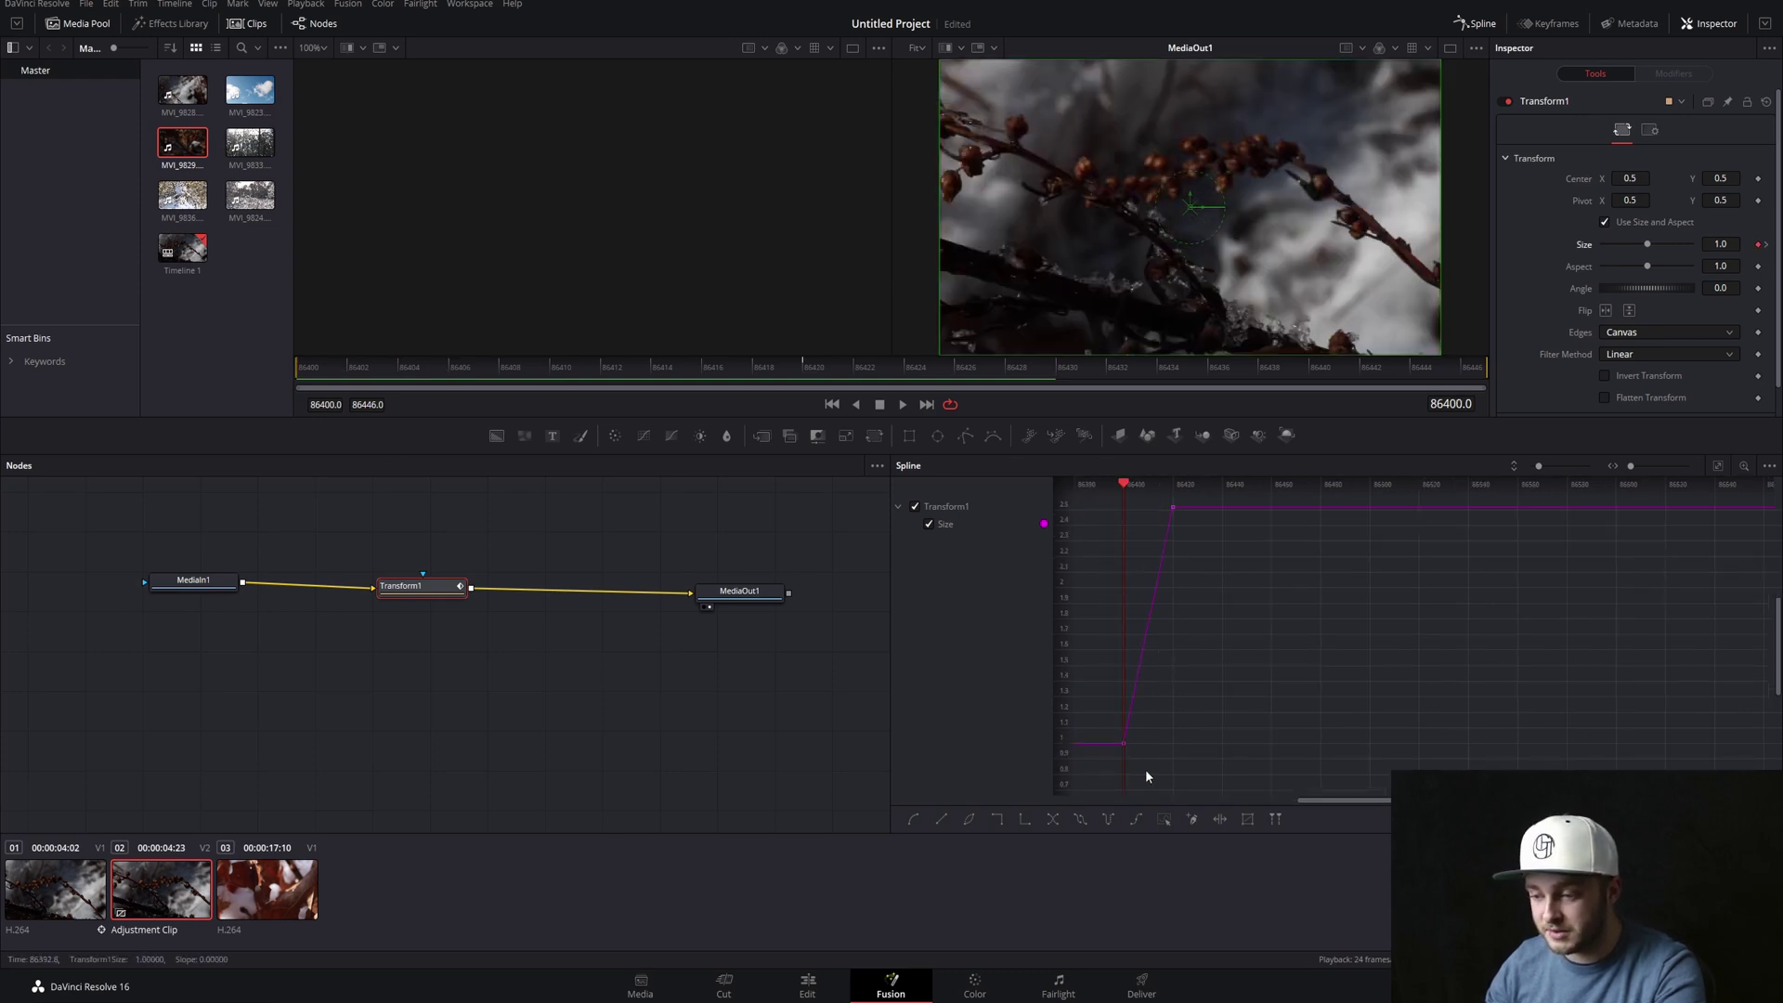
left_click_drag(1167, 769, 1111, 492)
left_click_drag(1111, 493, 1110, 492)
left_click_drag(1201, 743, 1100, 499)
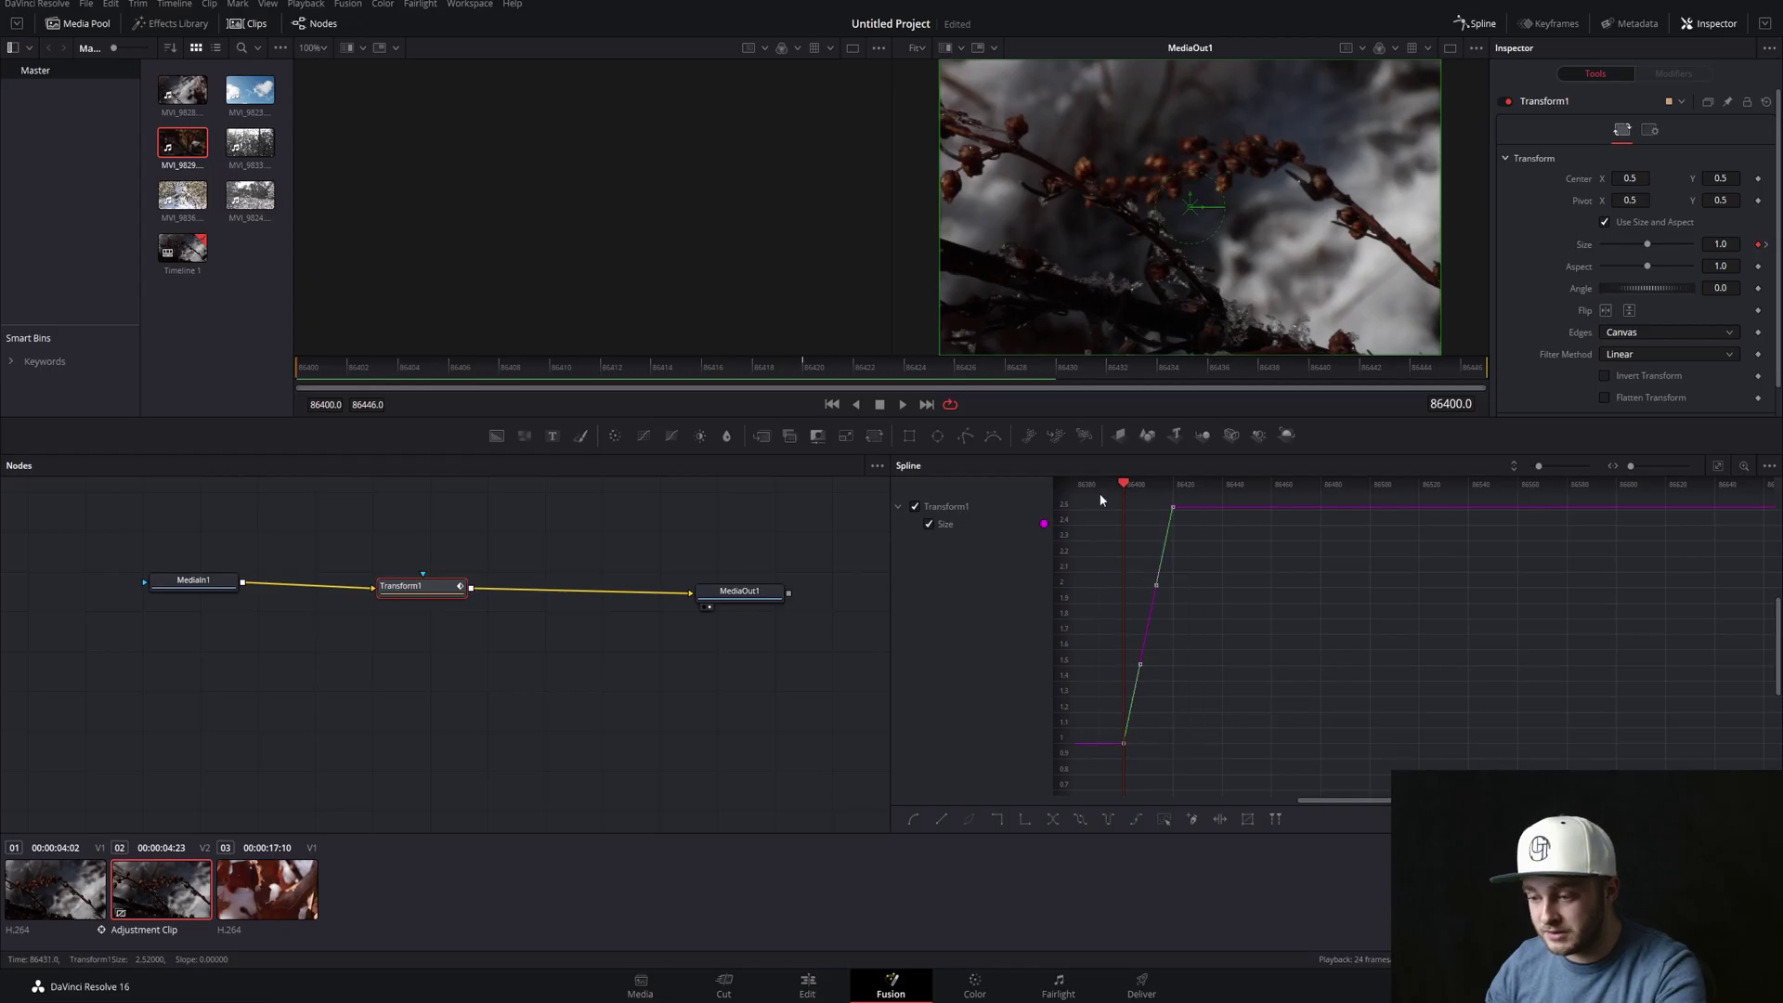
right_click(1170, 511)
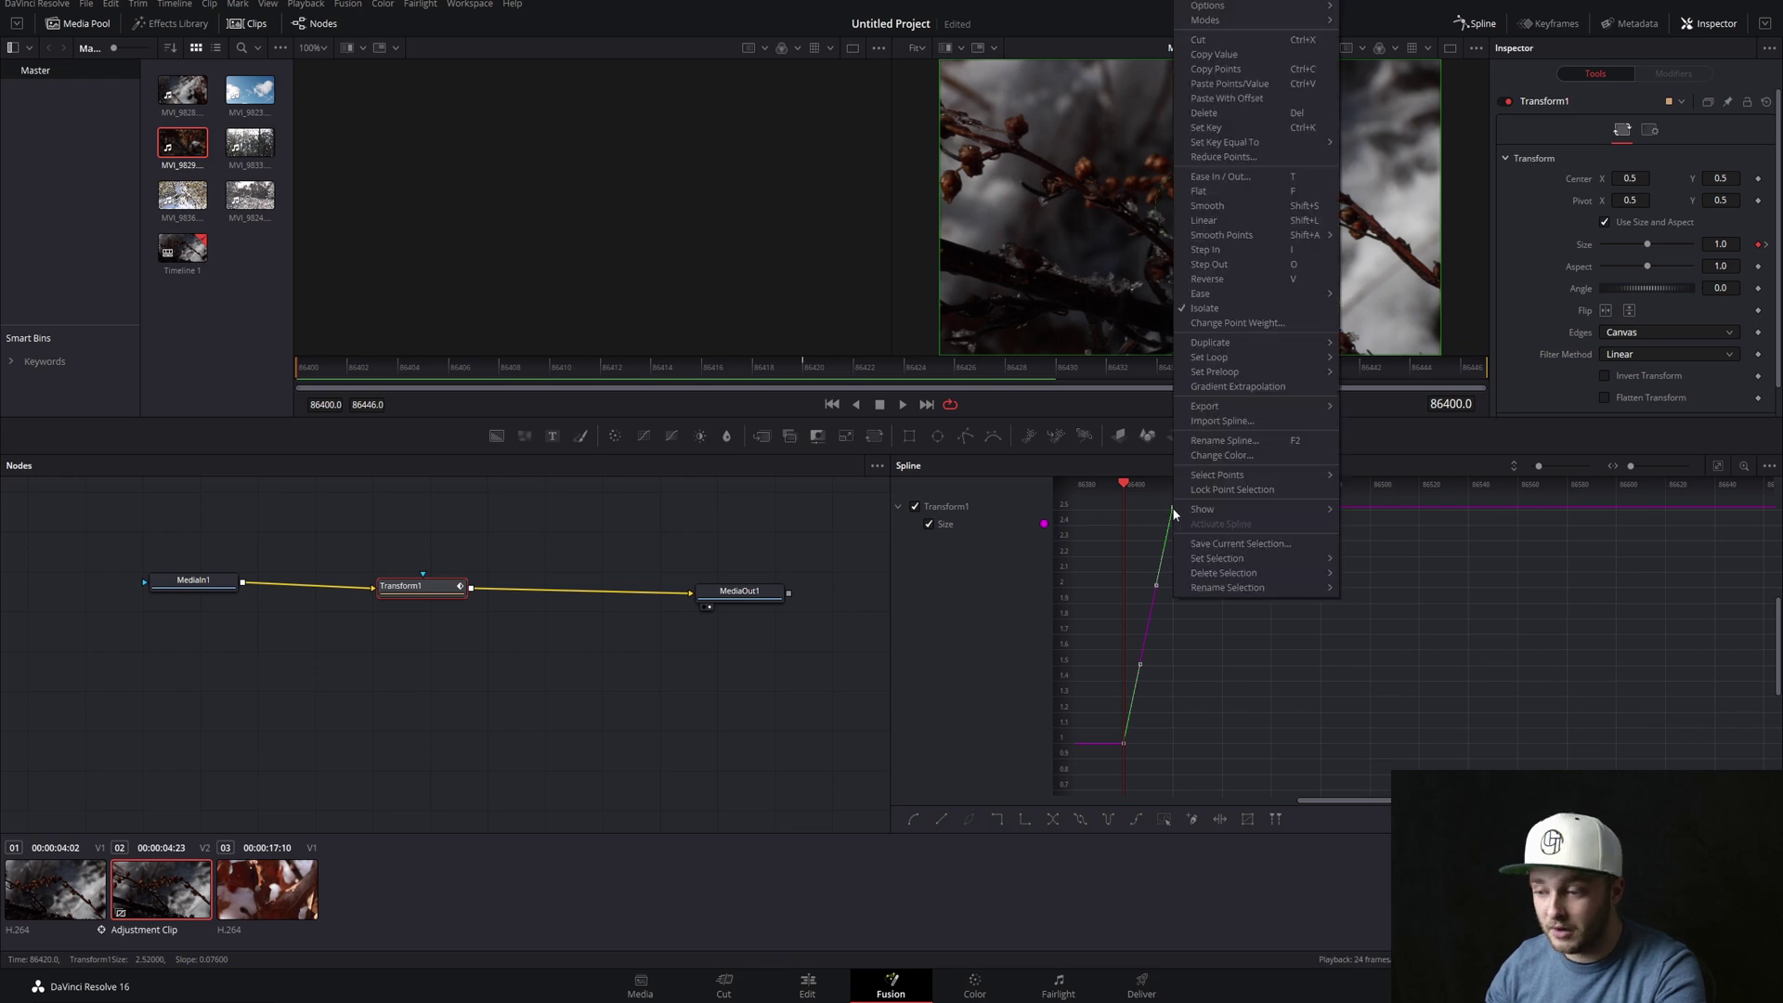
left_click(1201, 209)
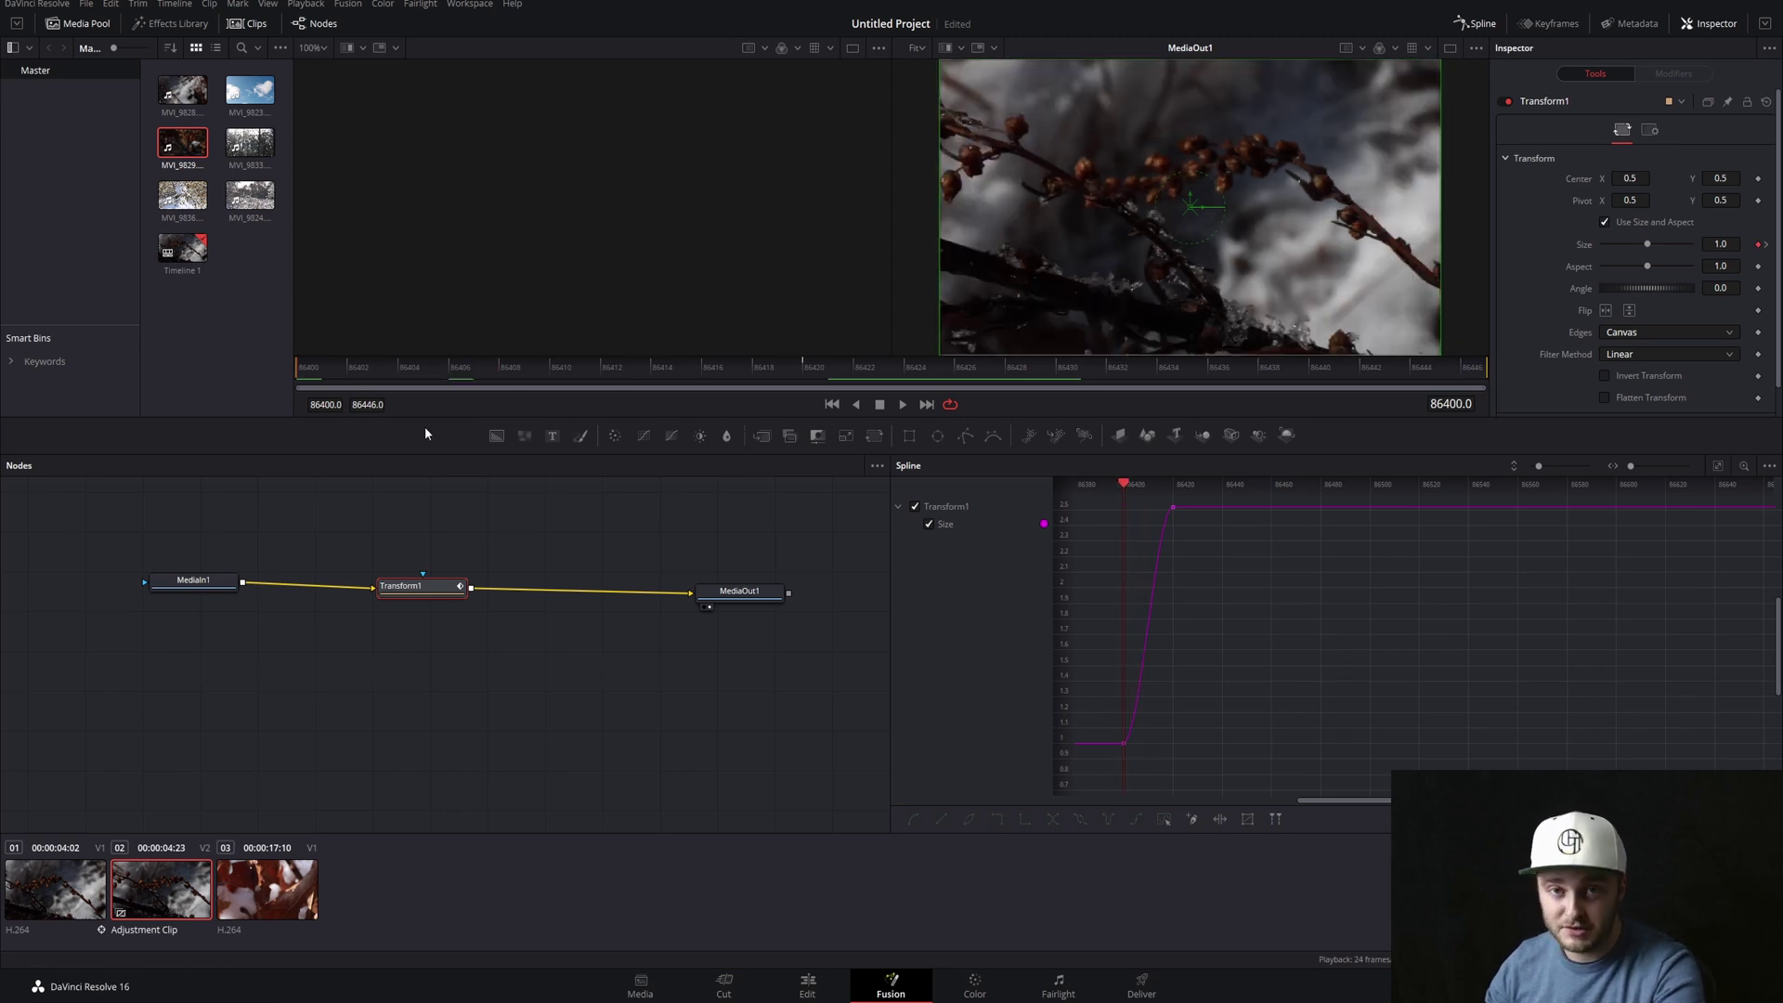
Play back the smoothed zoom animation several times in the viewer, restarting from the first frame
key("space")
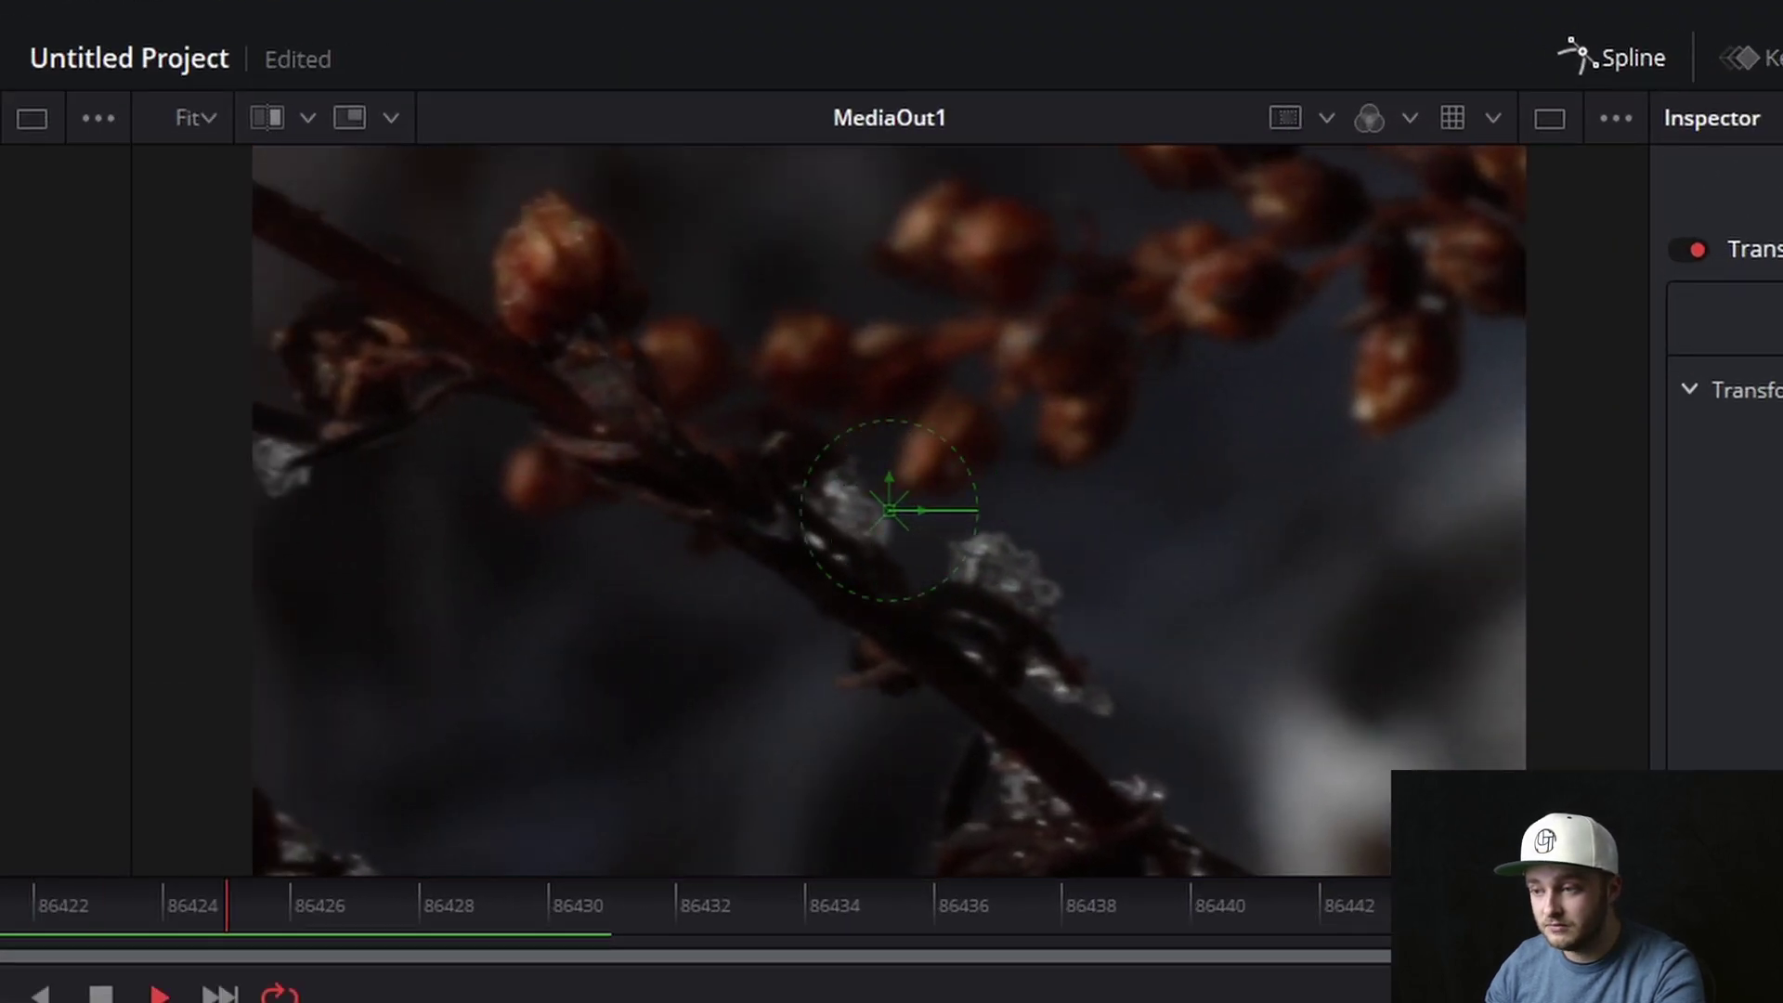
key("space")
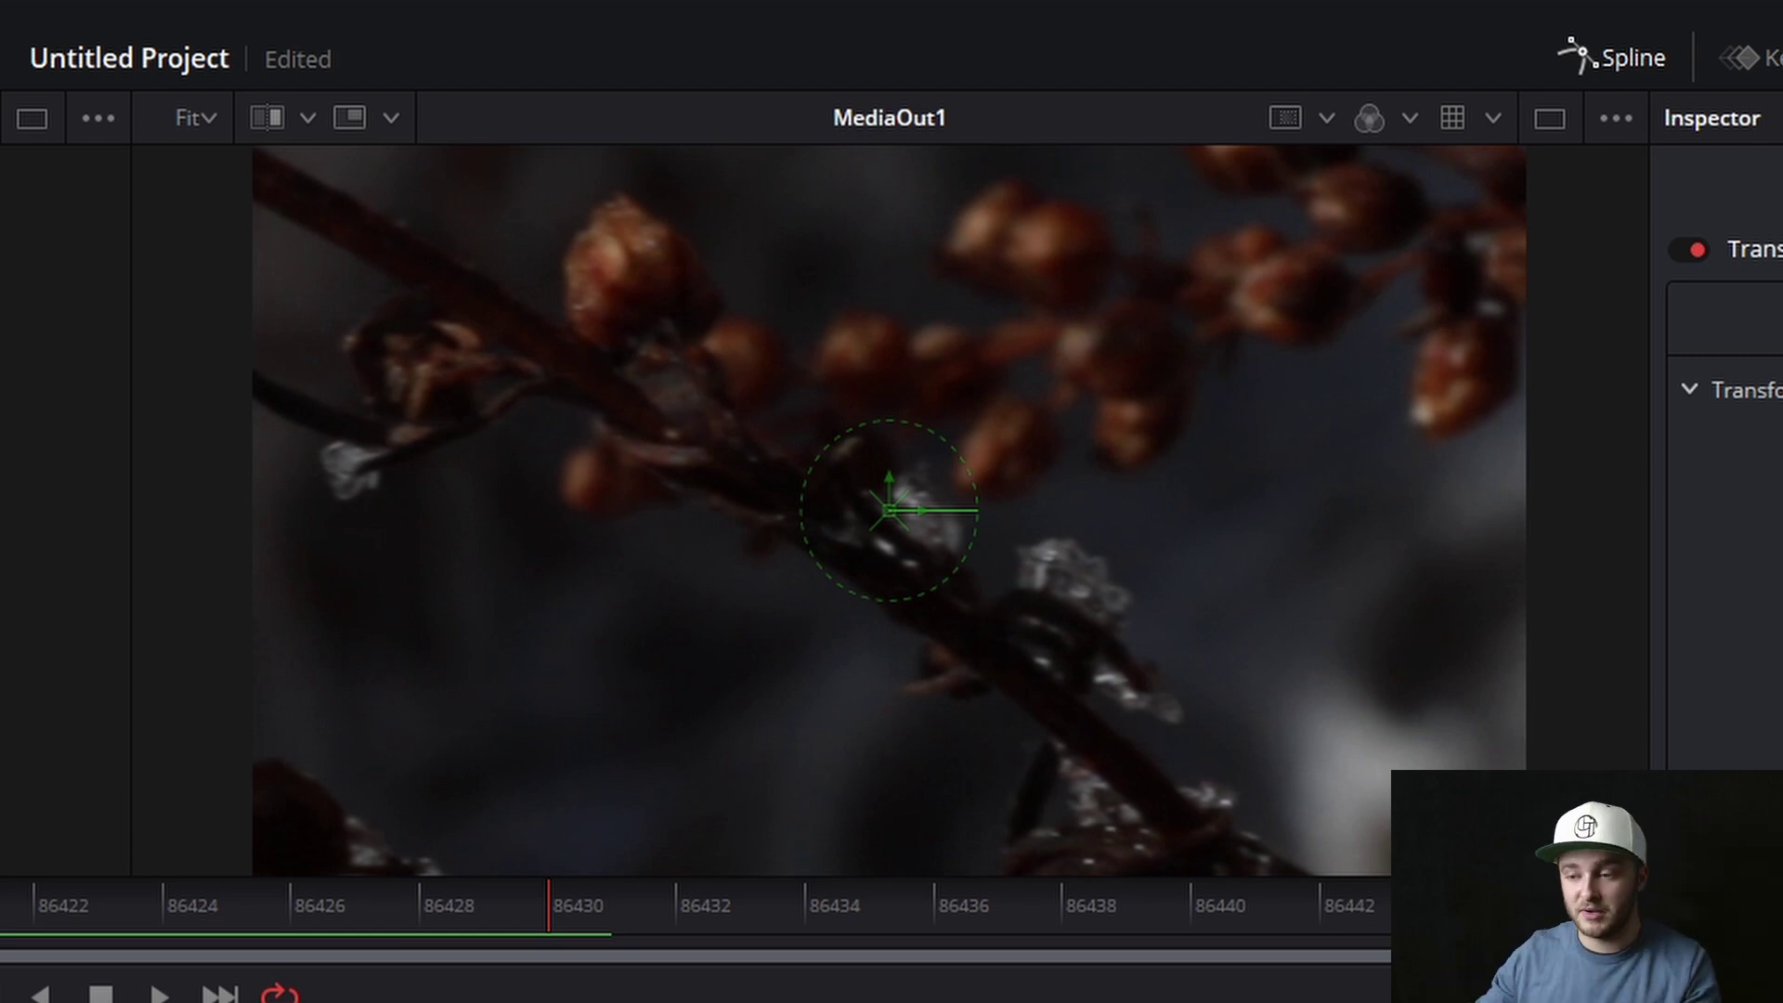
key("space")
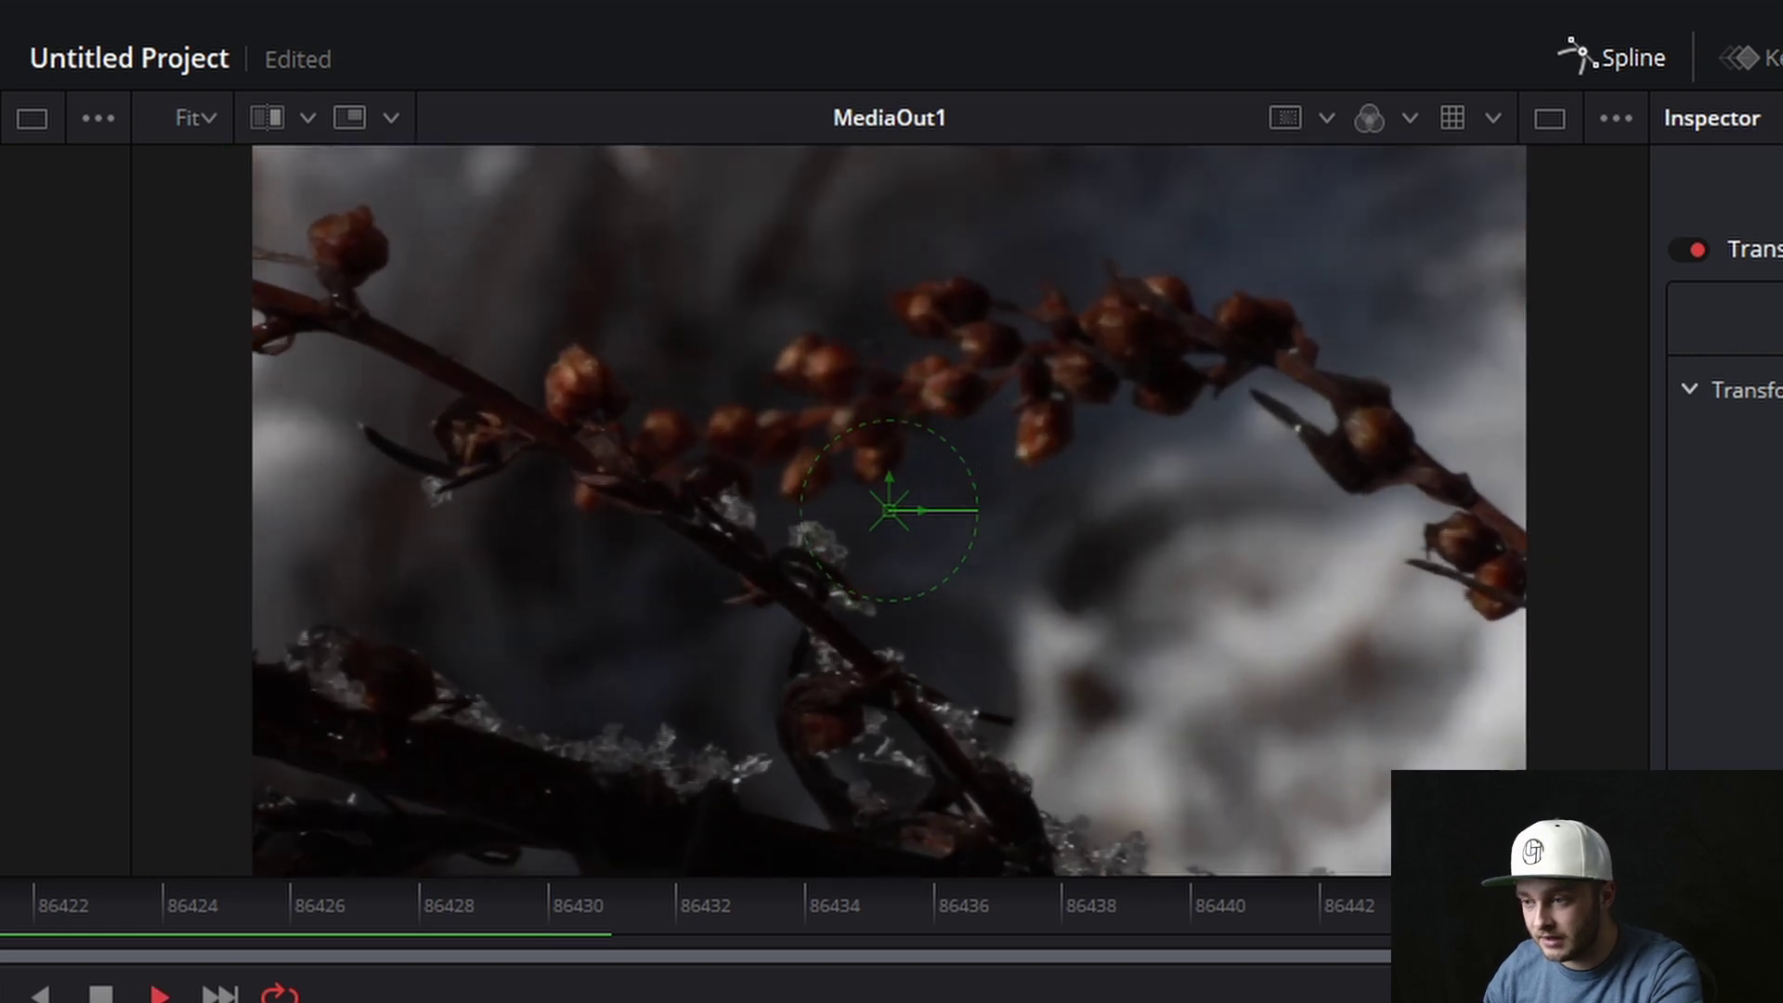
key("space")
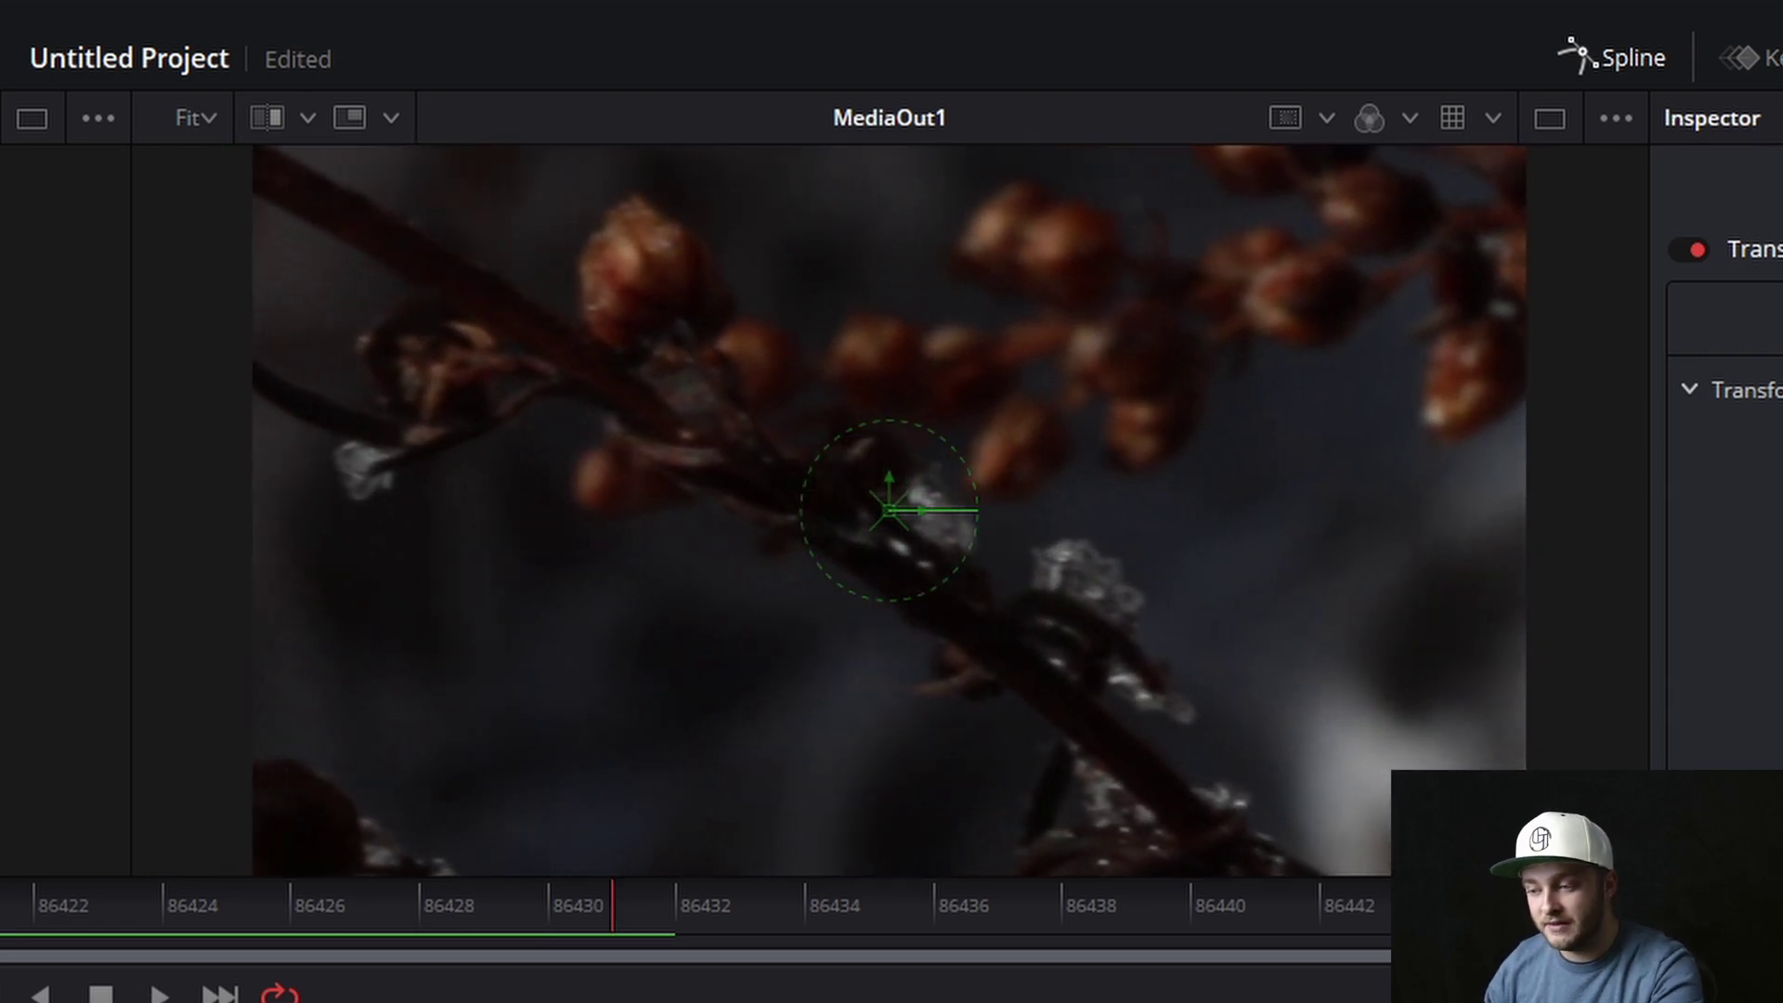
key("ctrl+Left")
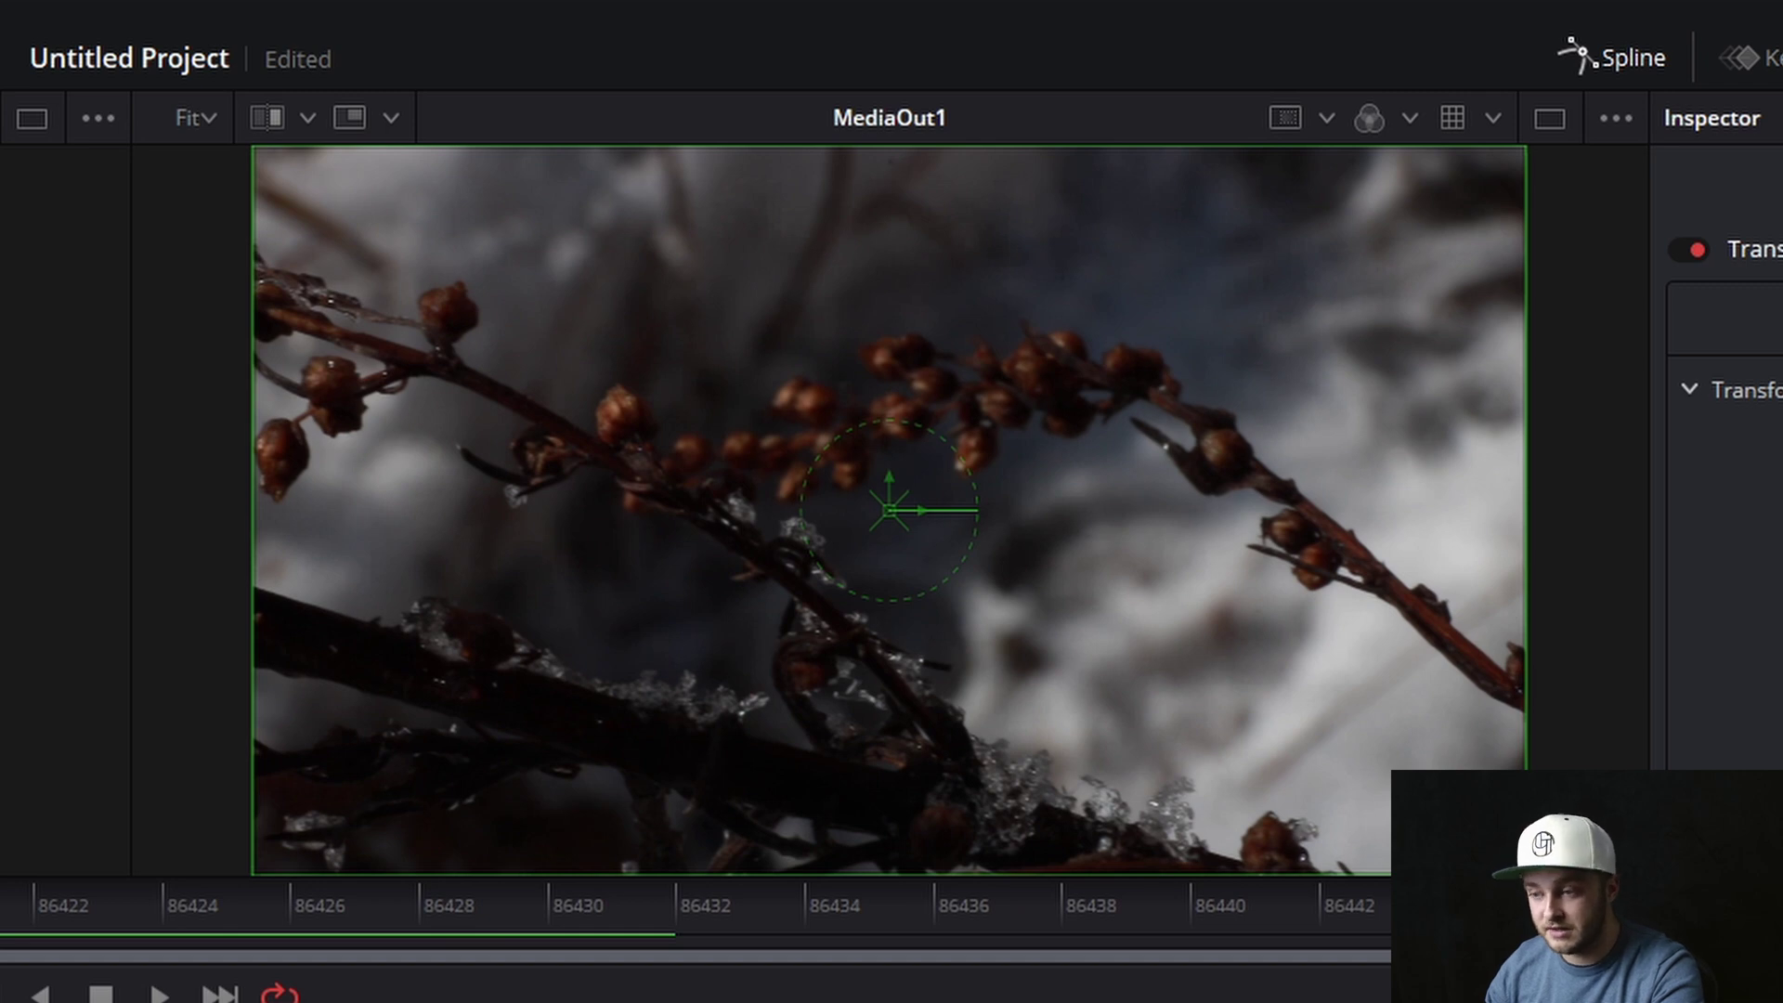
key("space")
key("space")
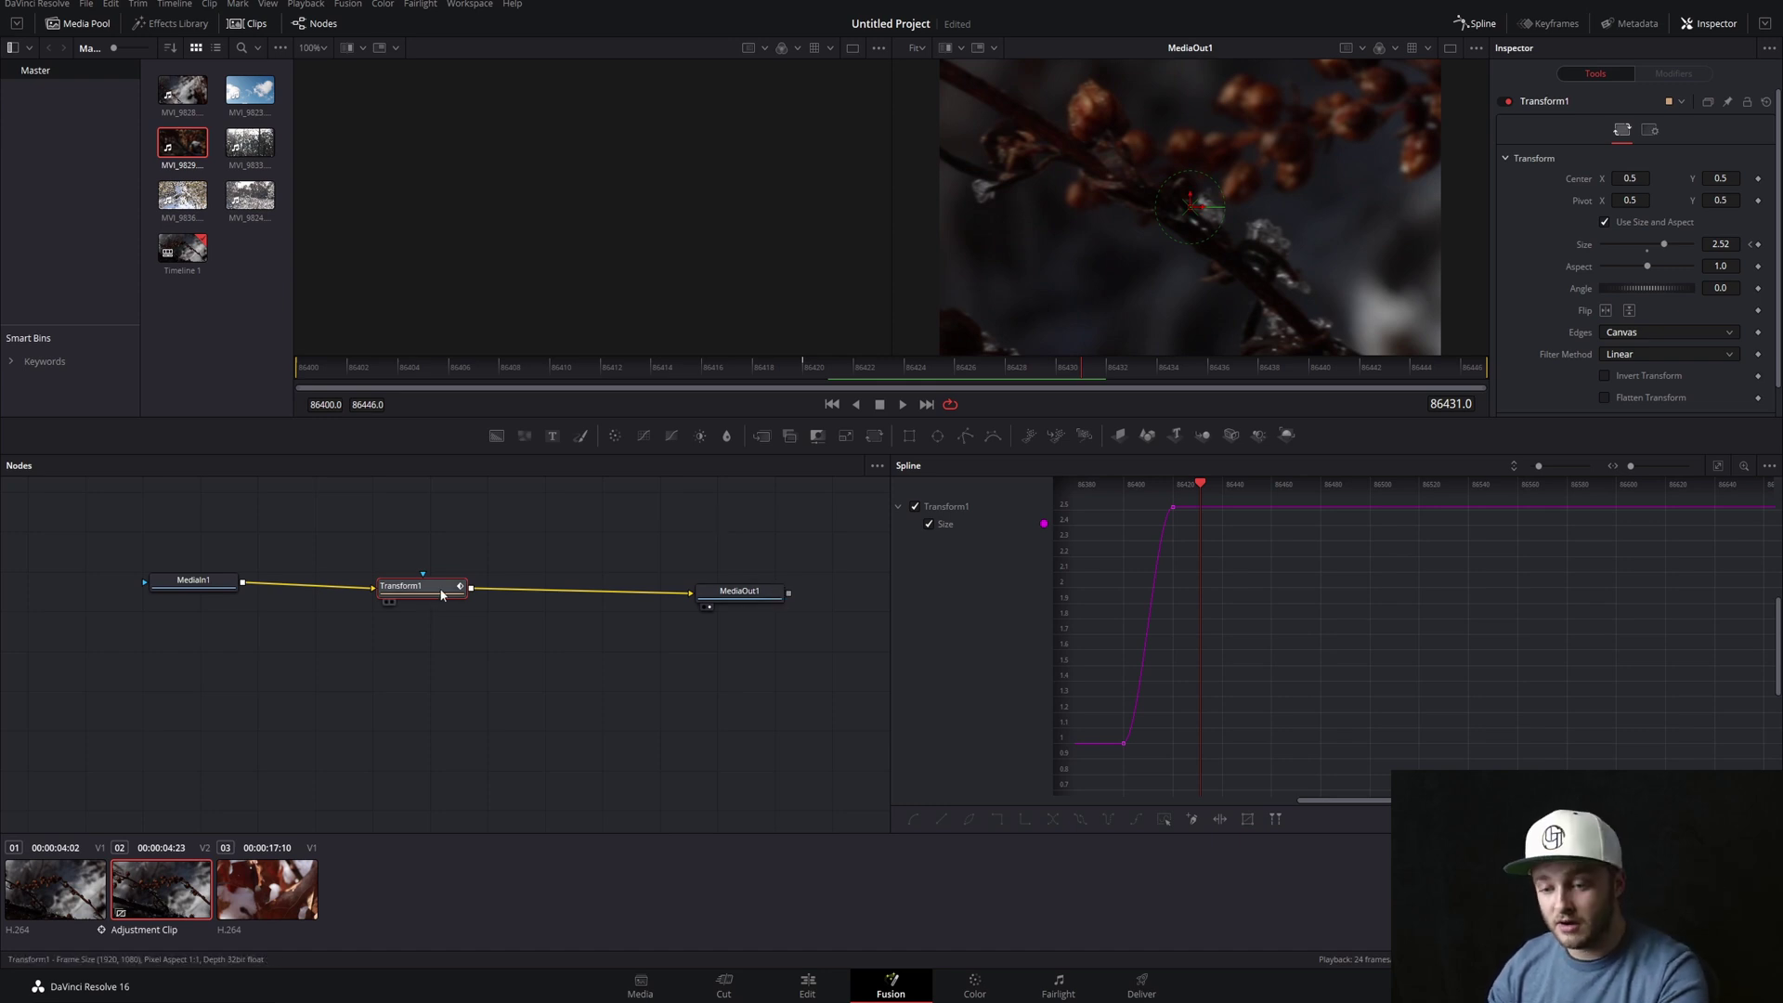
Delete the Transform1 node and return to the timeline on the Edit page
key("Delete")
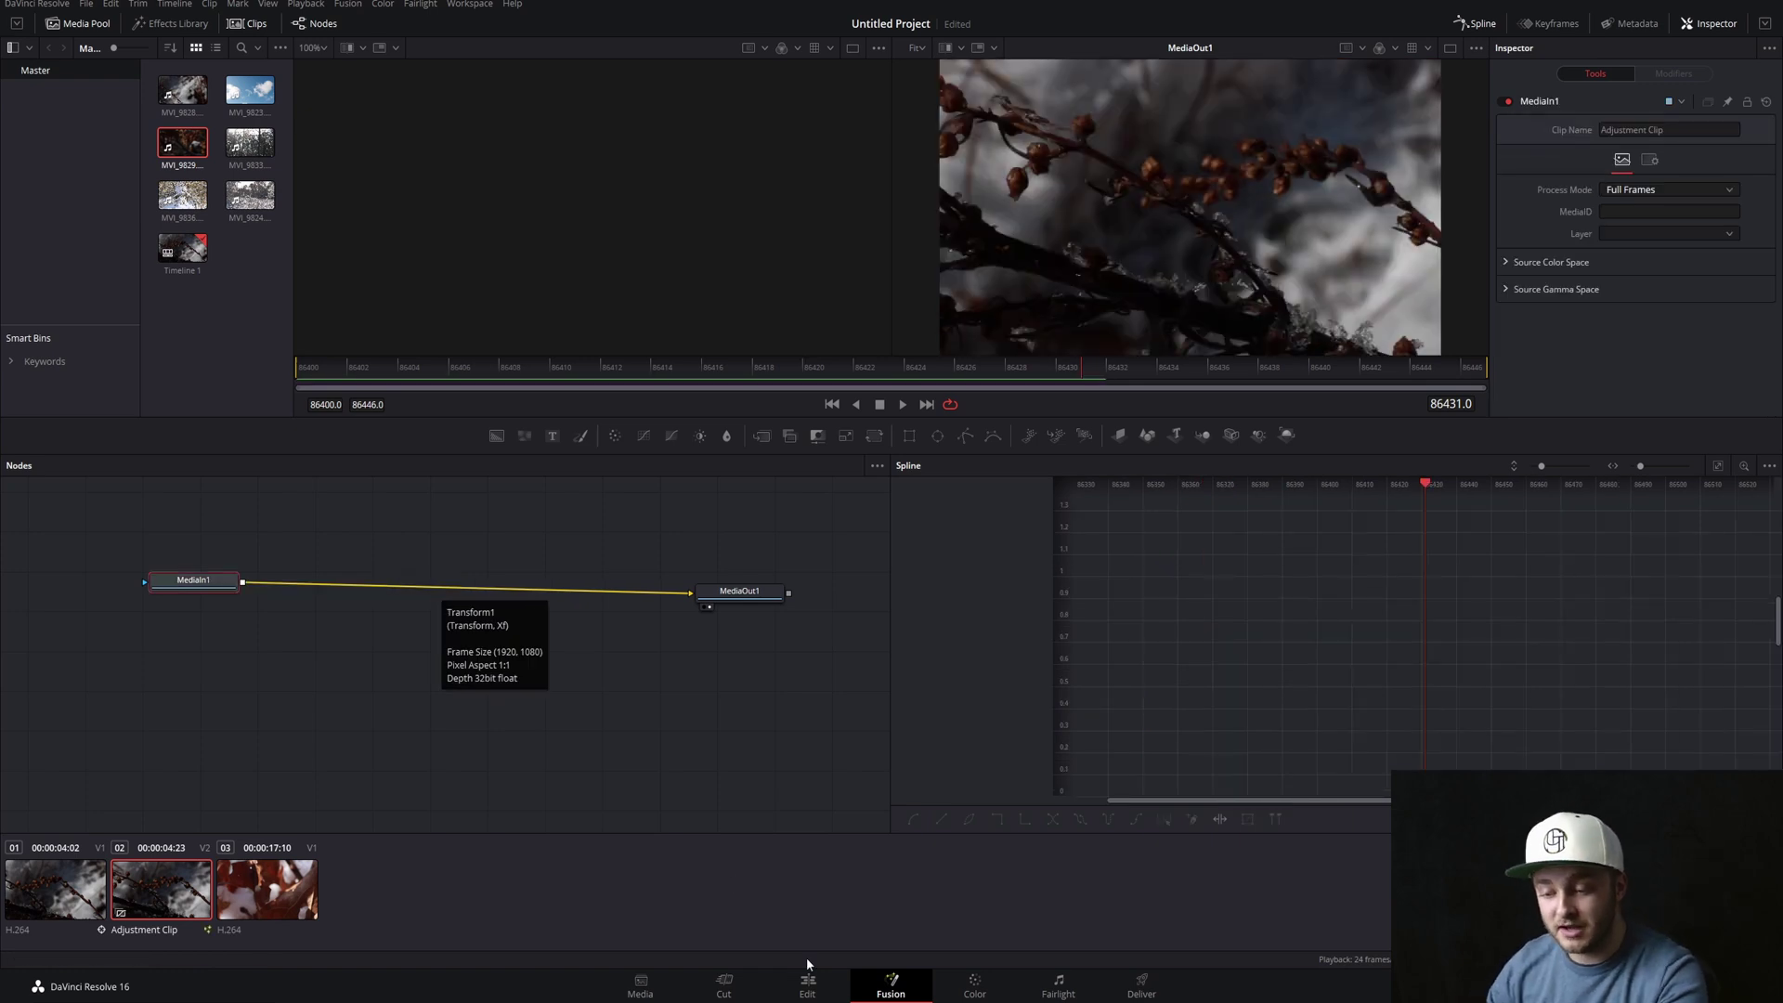
left_click(805, 986)
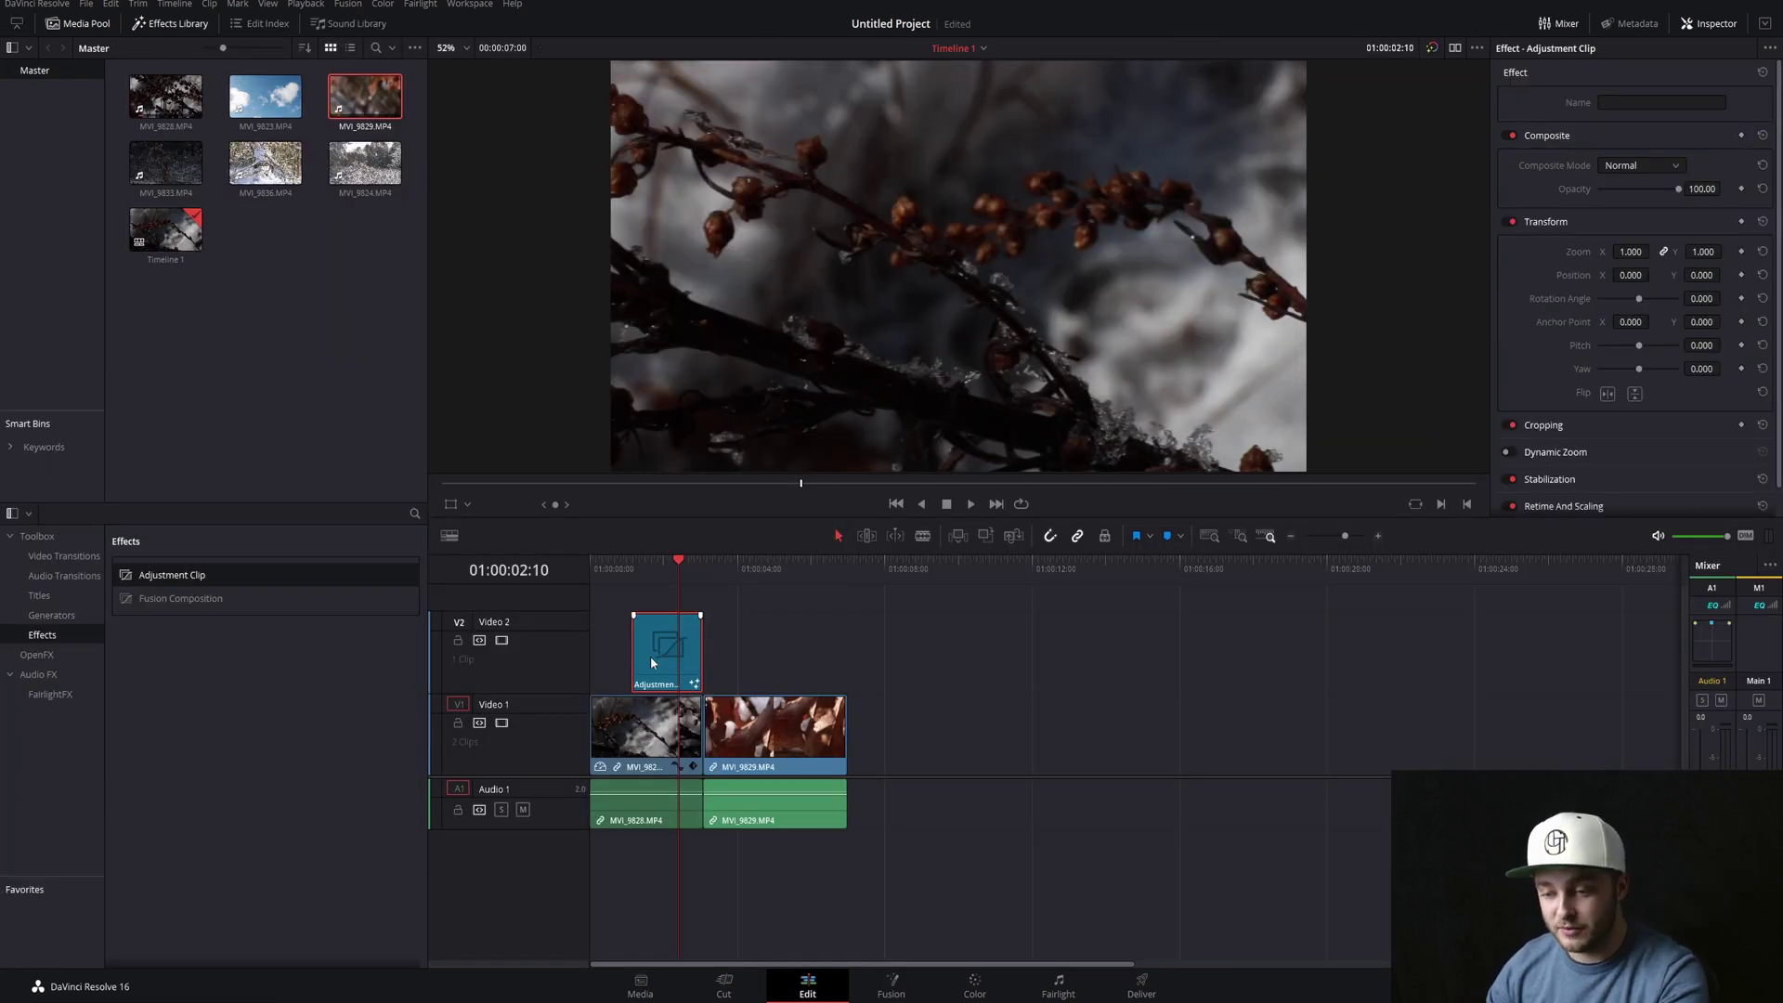
Position and shorten the adjustment clip so it starts at 01:00:02:10 and spans the cut, and open it in Fusion
left_click_drag(650, 656, 698, 656)
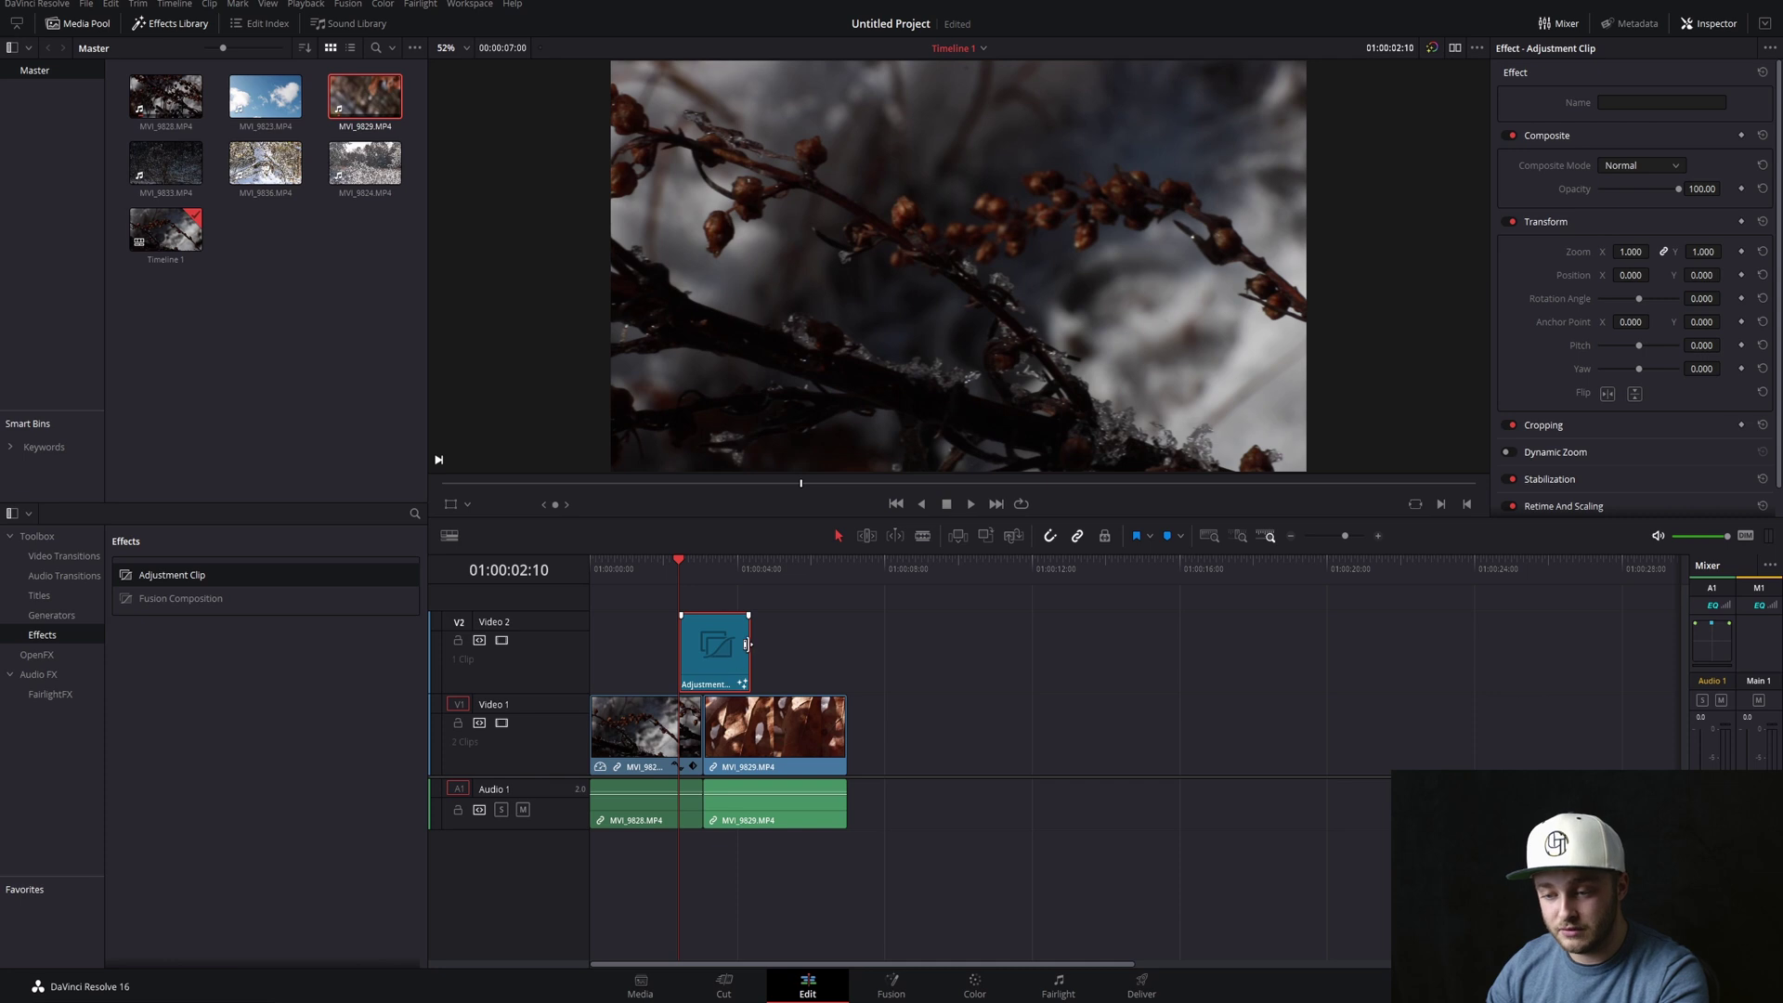
left_click(890, 986)
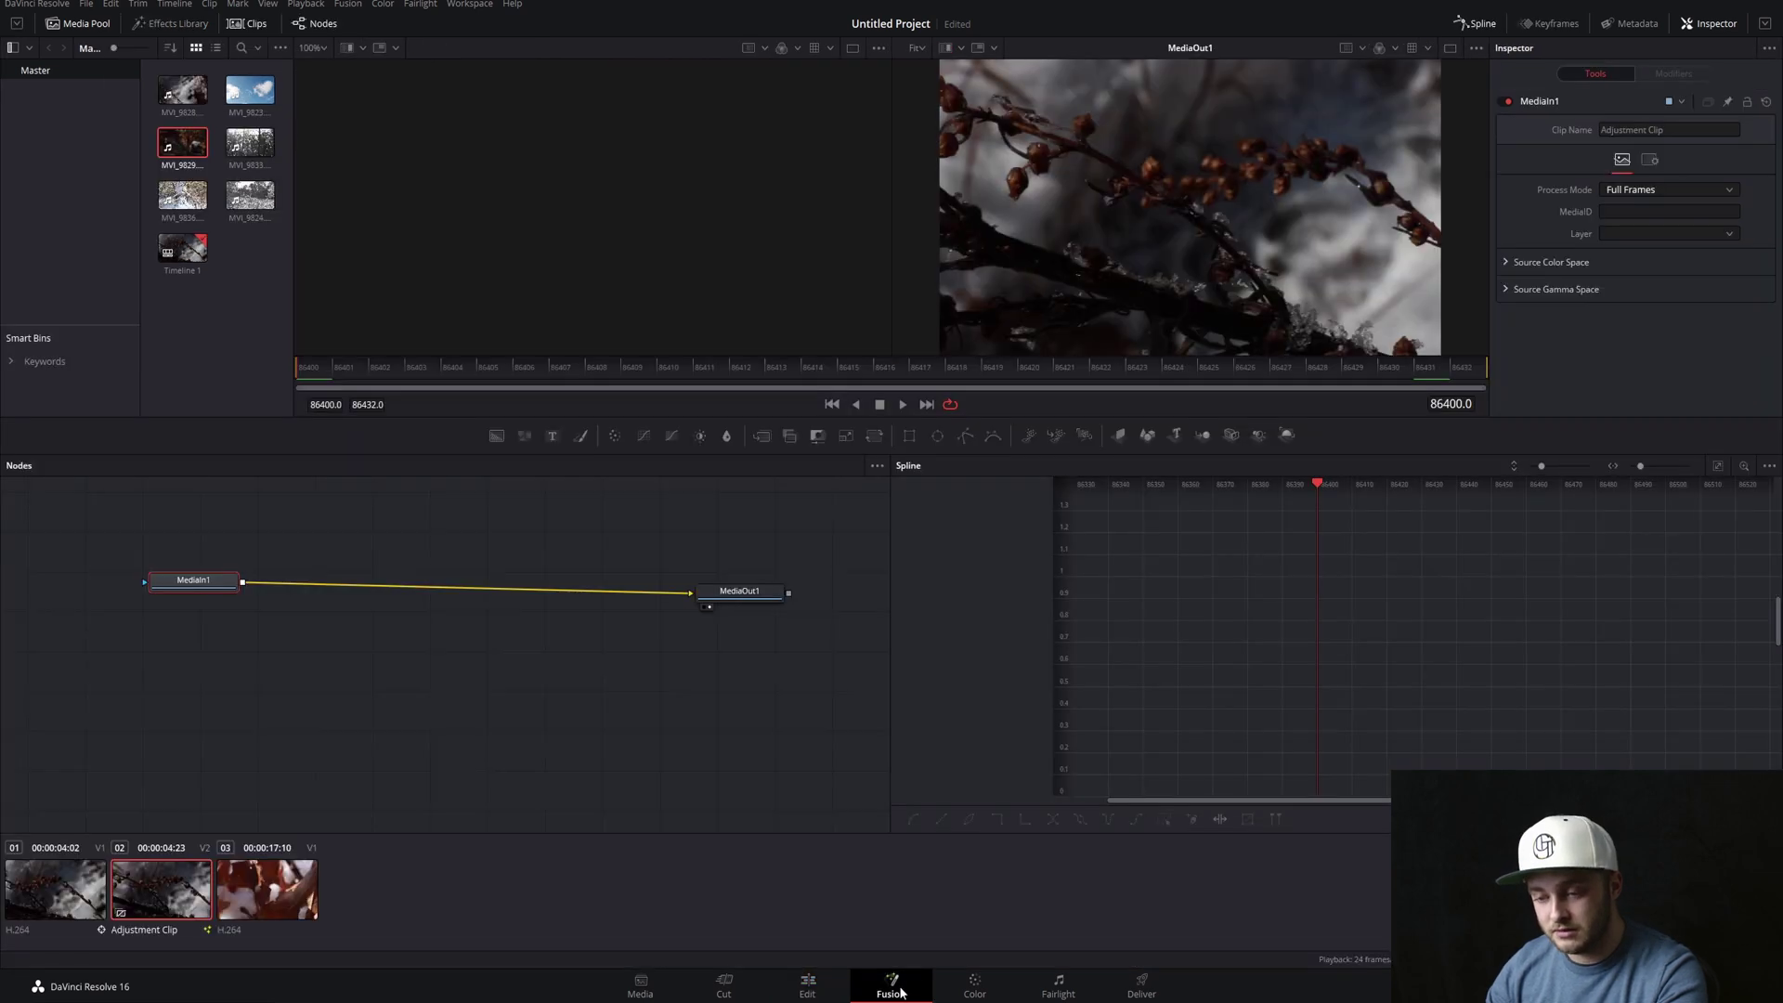
left_click(778, 987)
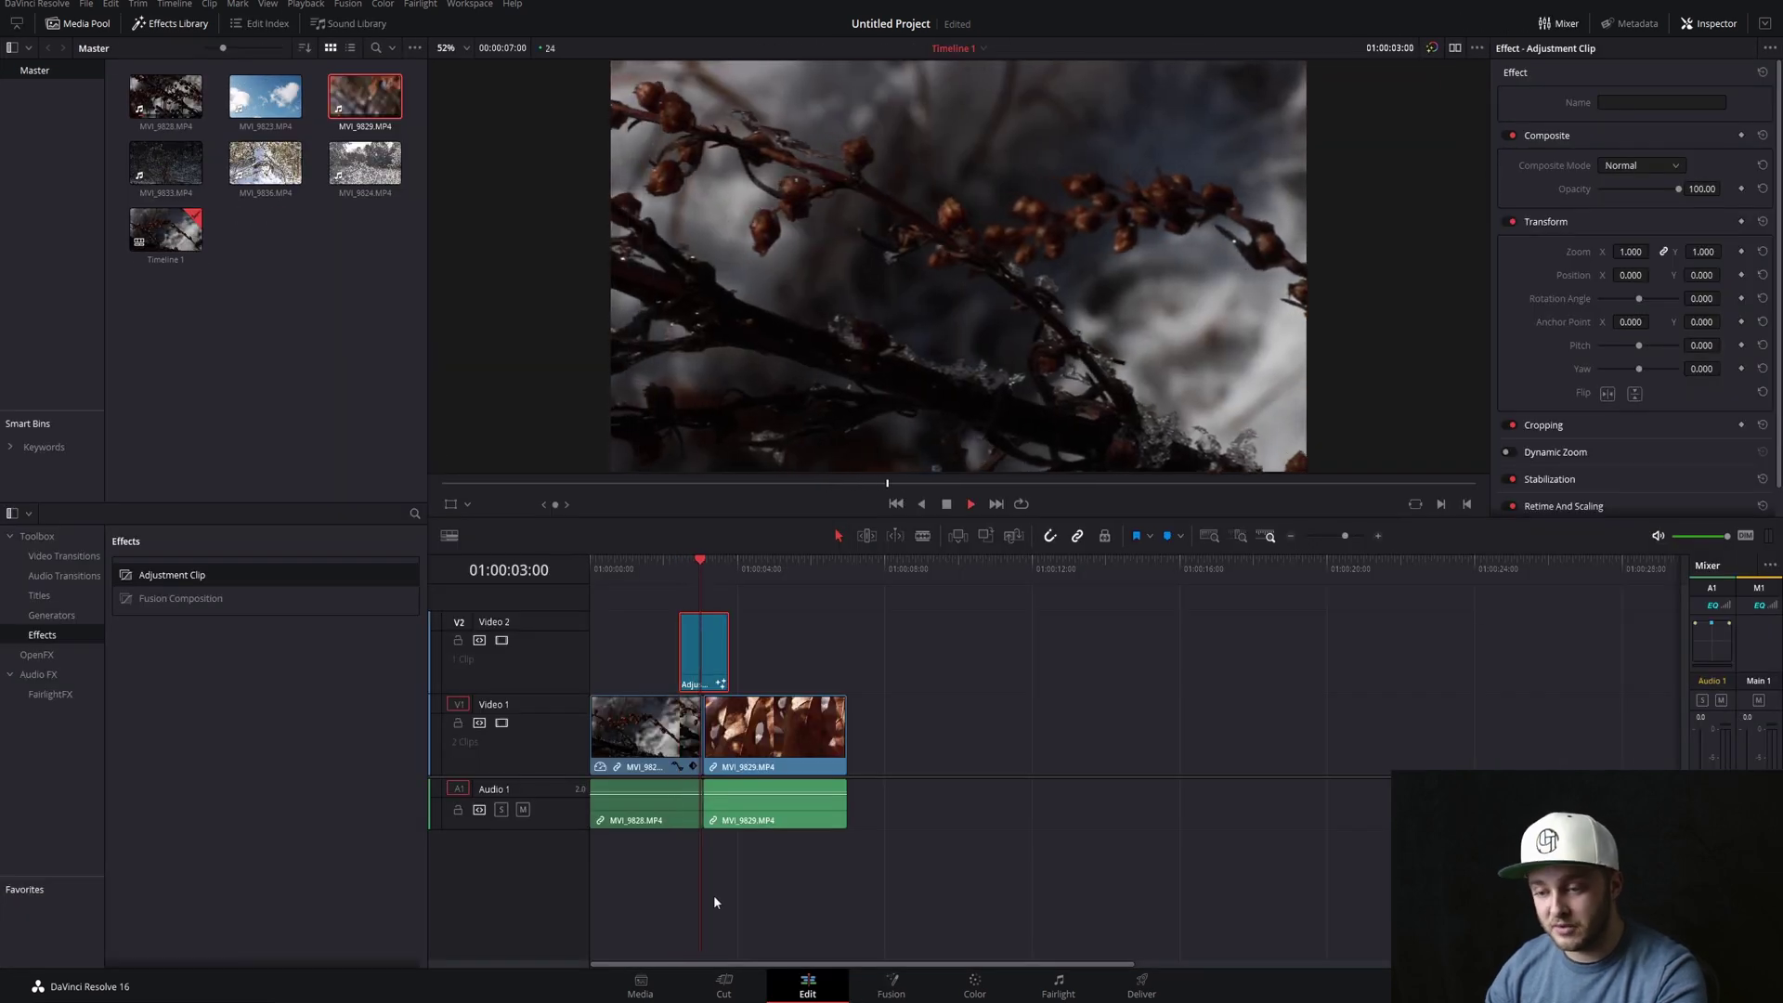
left_click(688, 569)
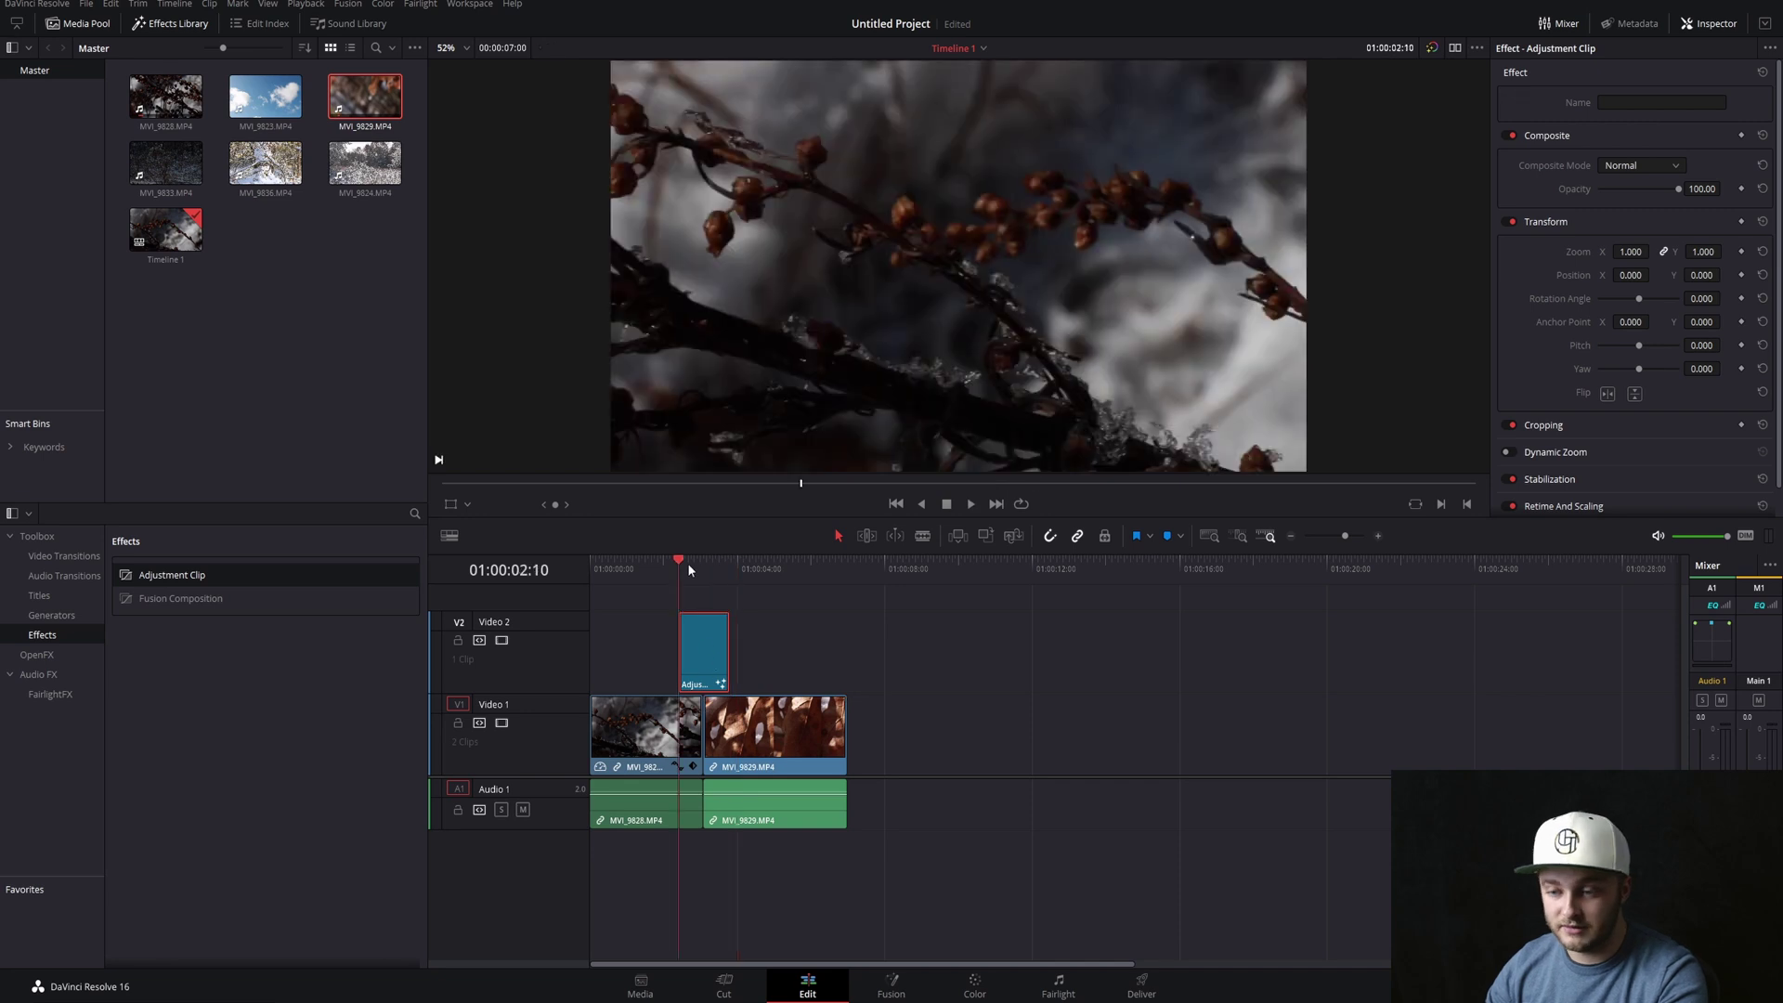
left_click(890, 986)
left_click(170, 23)
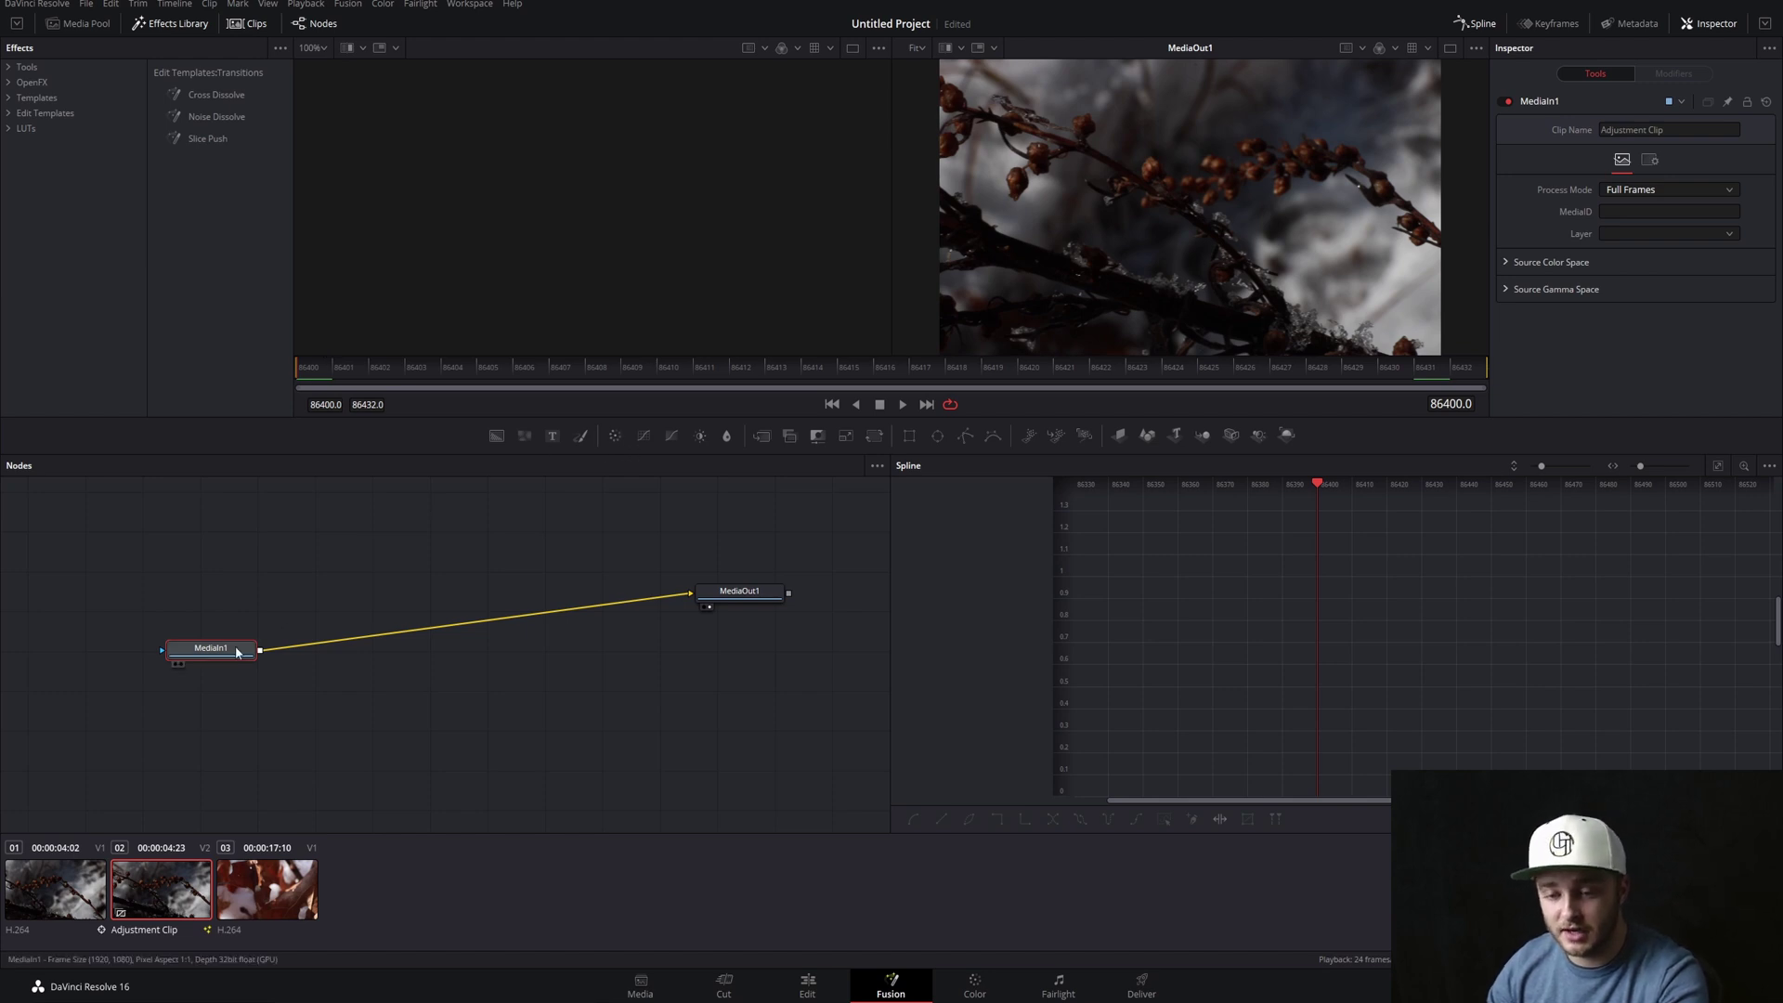
Insert a Blur node between MediaIn1 and MediaOut1 and keyframe its Blur Size at 1.0 on frame 86409
left_click_drag(227, 643, 265, 584)
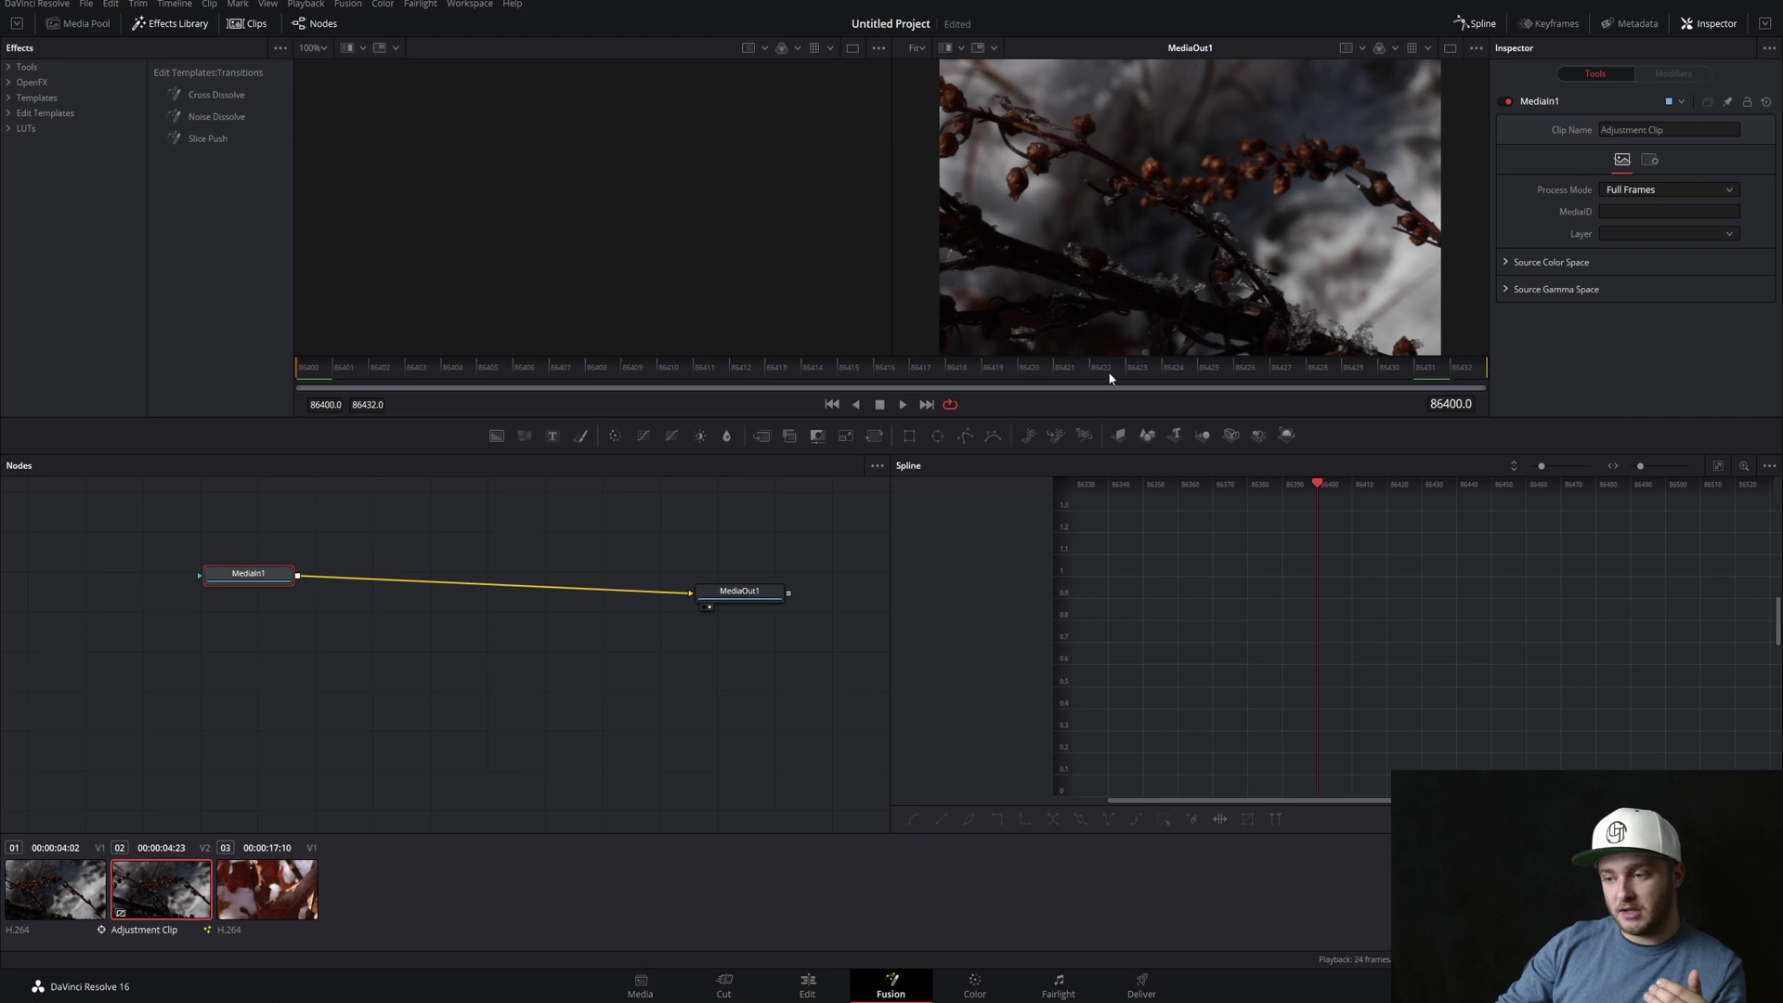
left_click_drag(1109, 375, 884, 367)
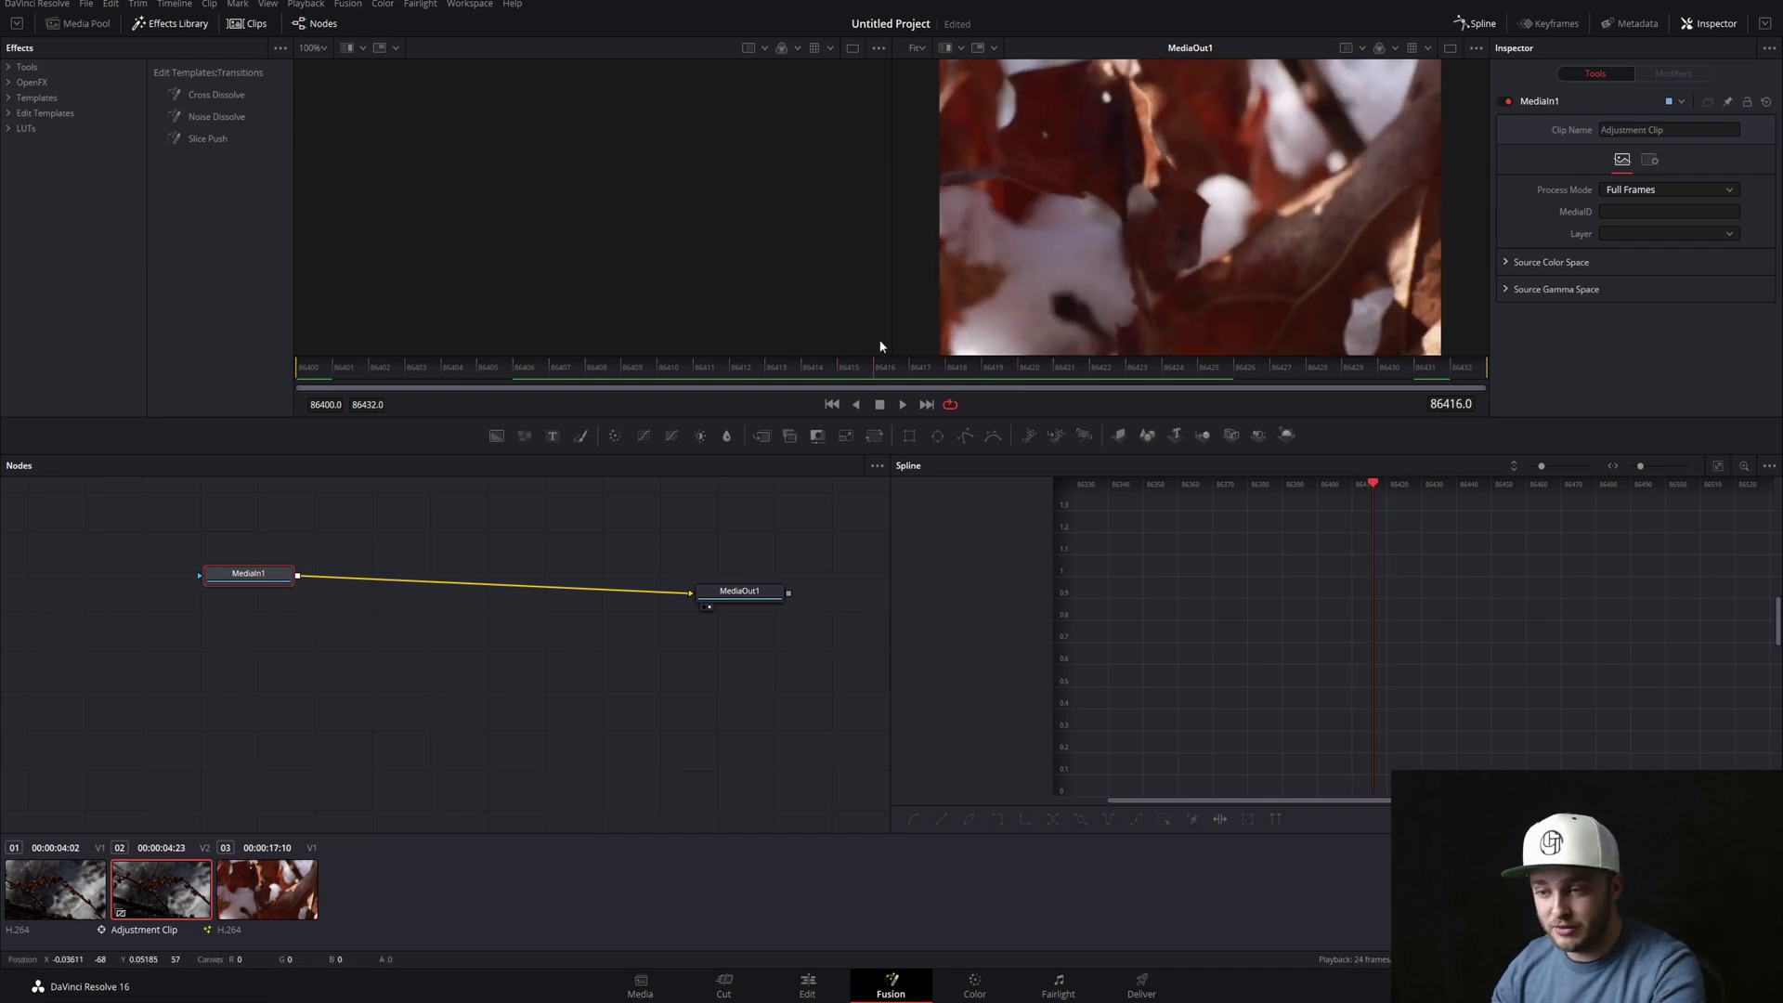
left_click_drag(690, 372, 630, 367)
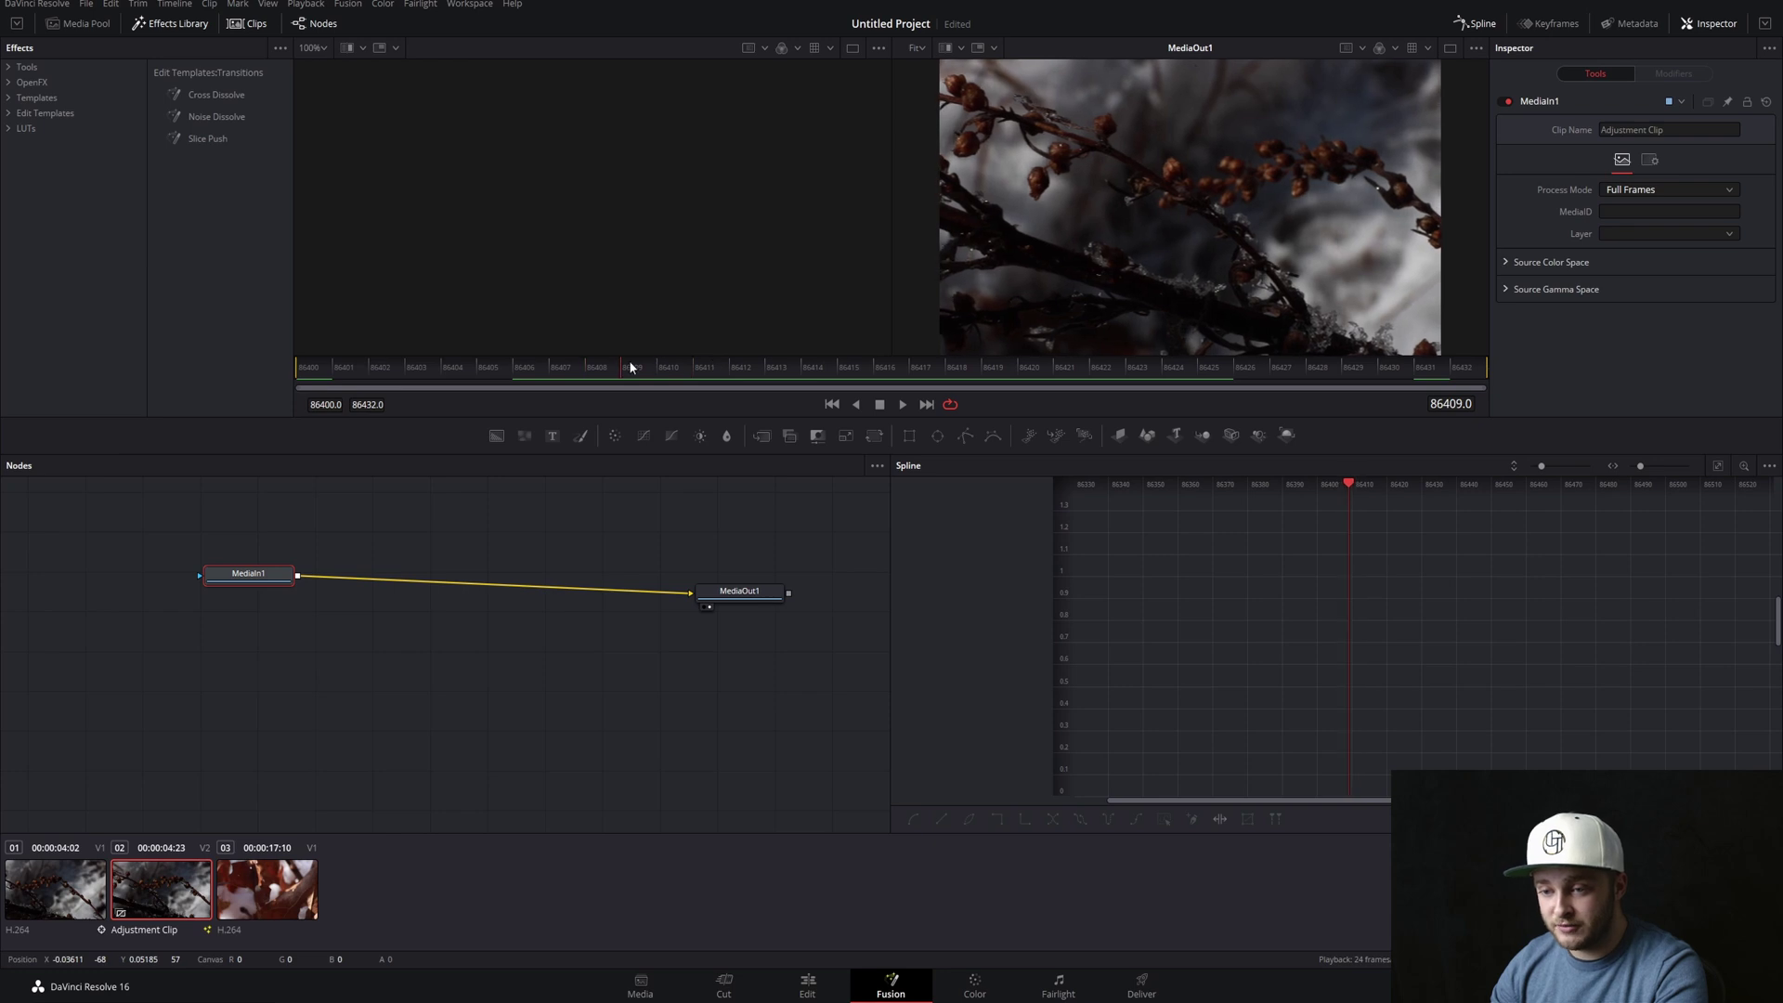
left_click(727, 436)
left_click_drag(395, 573, 583, 582)
left_click(1759, 226)
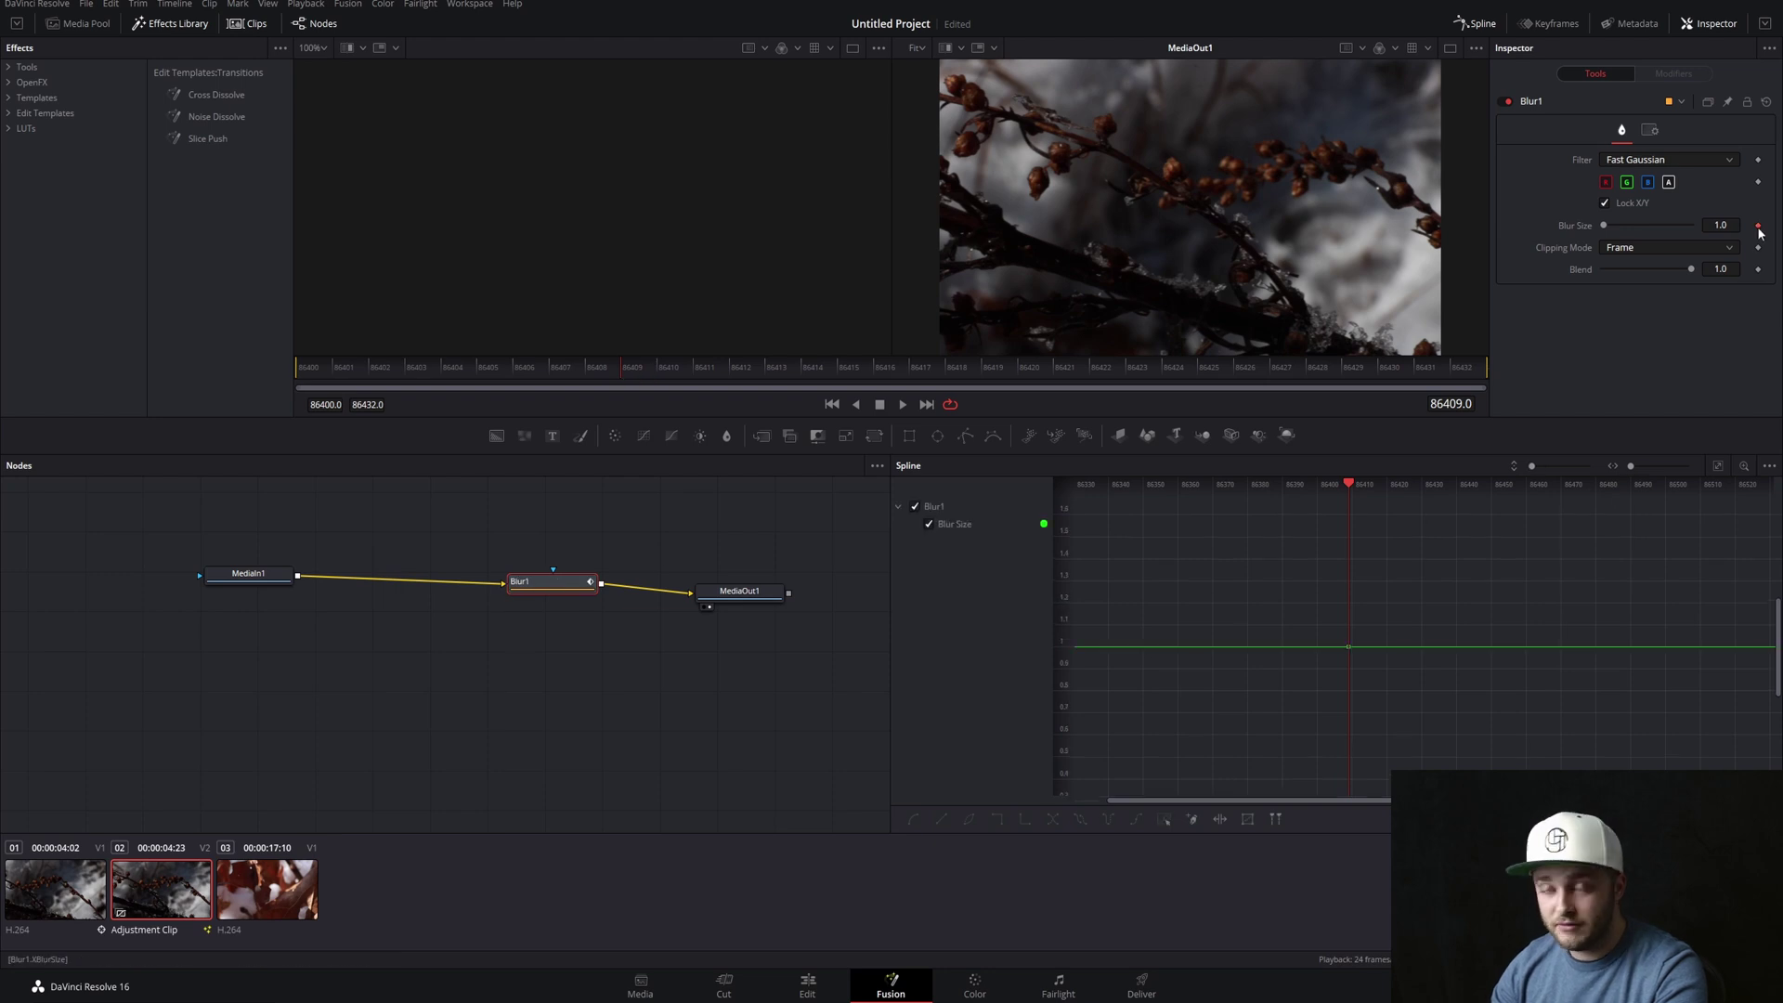
Add Blur Size keyframes at frames 86416 and 86422, raising the one at 86416 to 89.8 and keeping 86422 at 1.0
left_click(808, 367)
left_click_drag(808, 370, 873, 364)
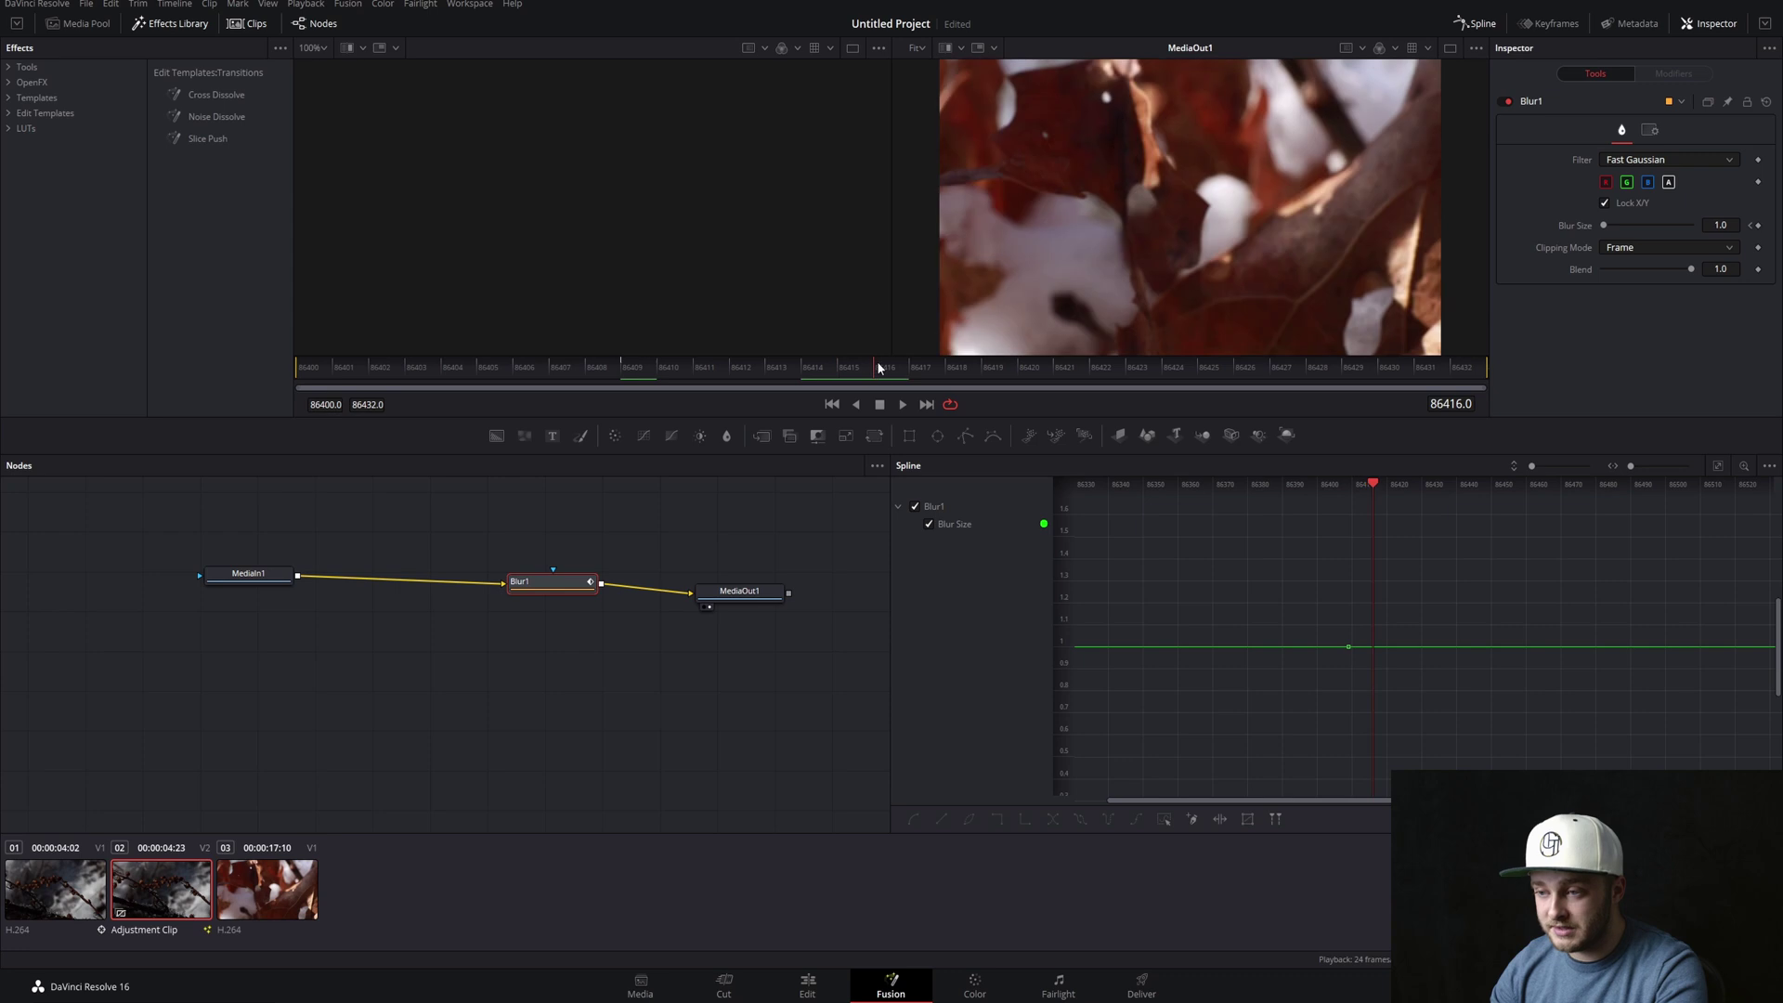
left_click(1759, 225)
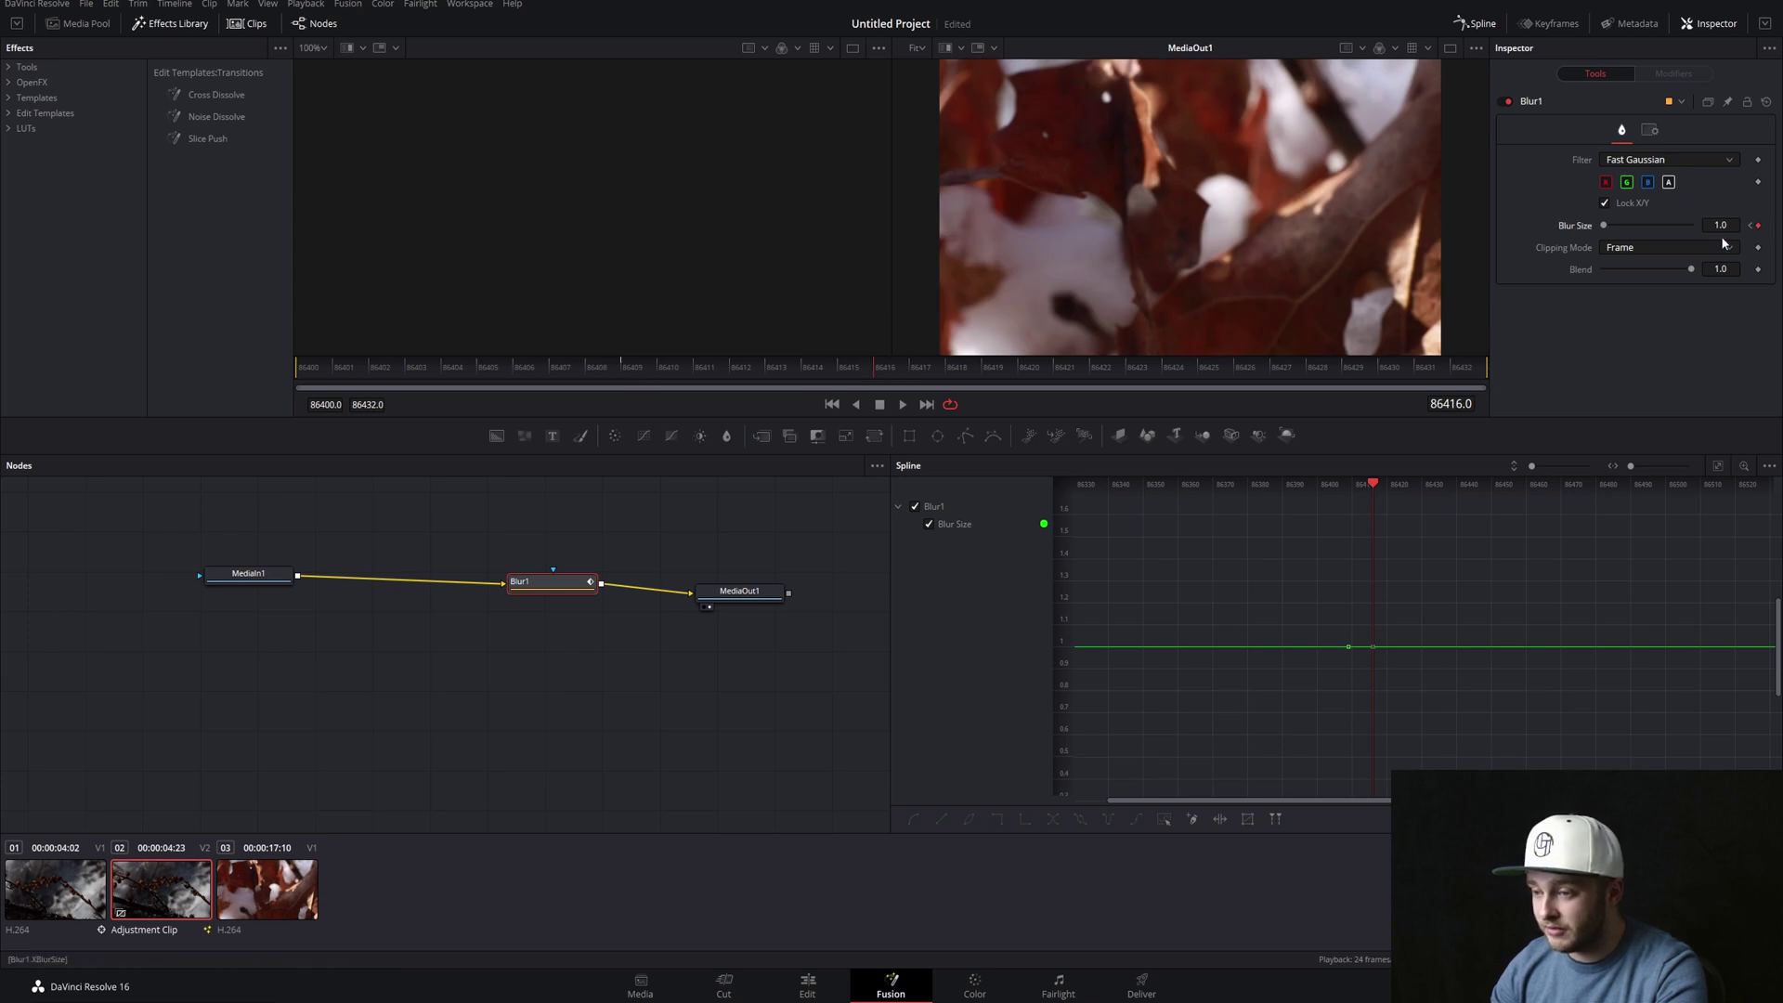
left_click_drag(936, 379, 1119, 373)
left_click(1758, 226)
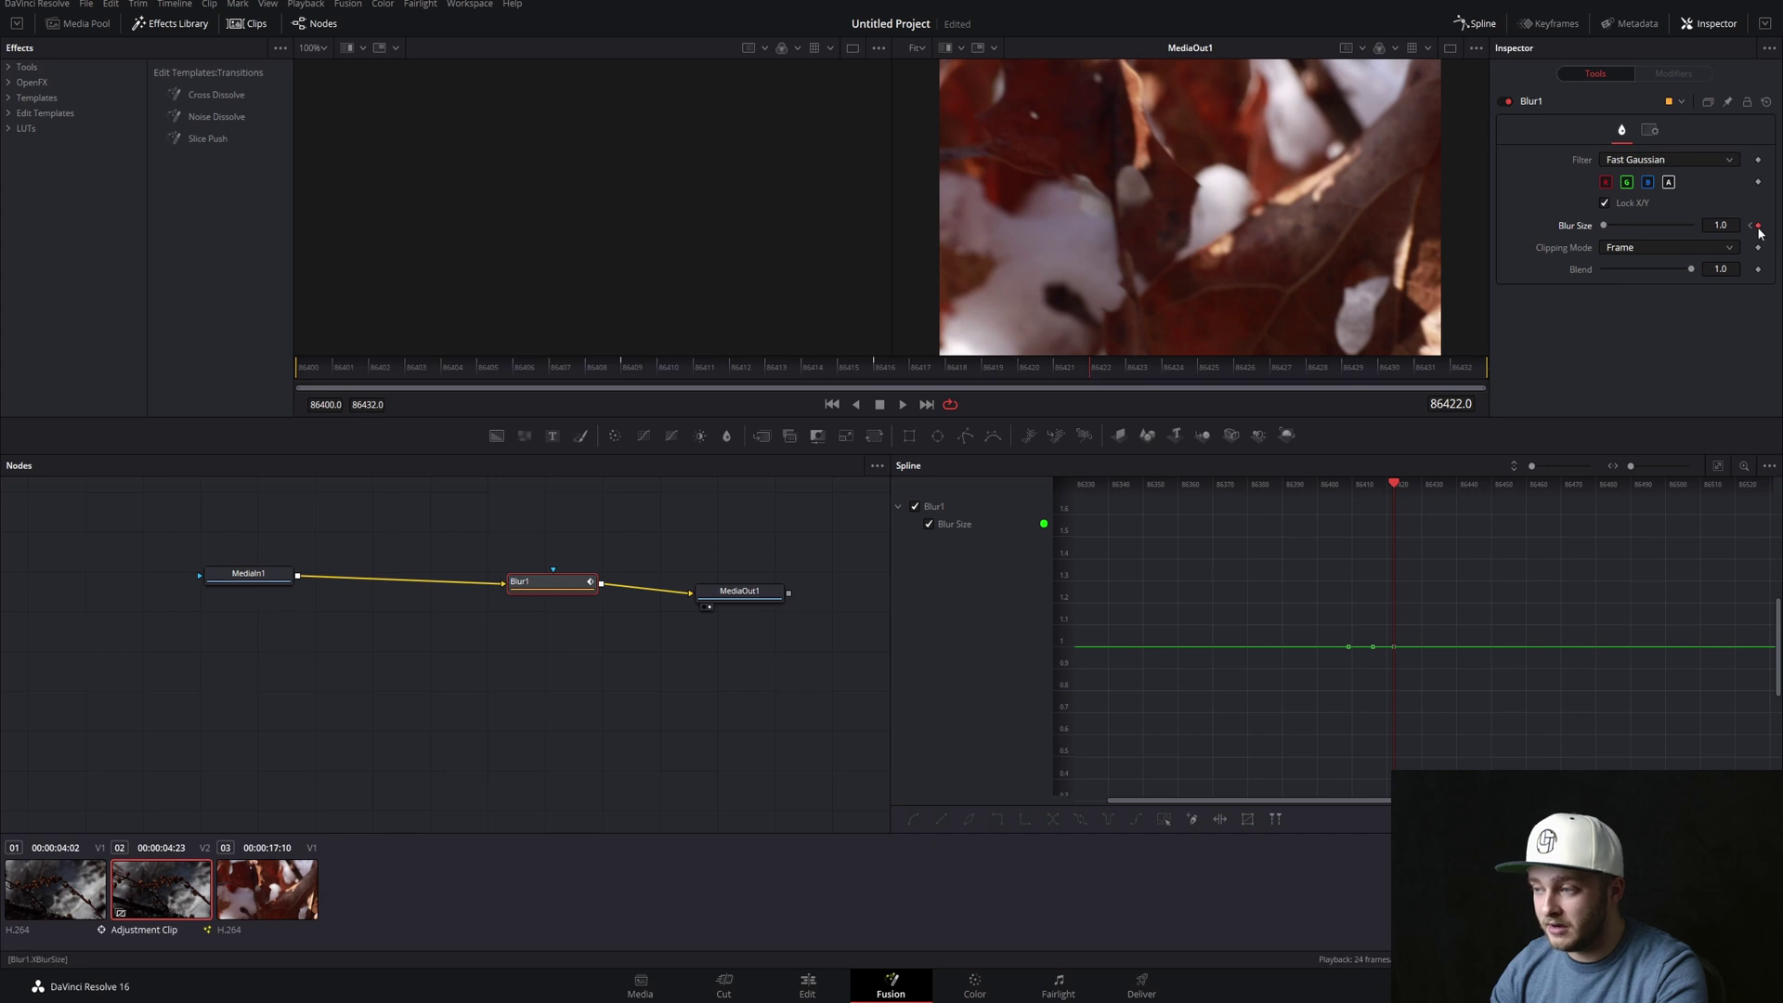
left_click(877, 366)
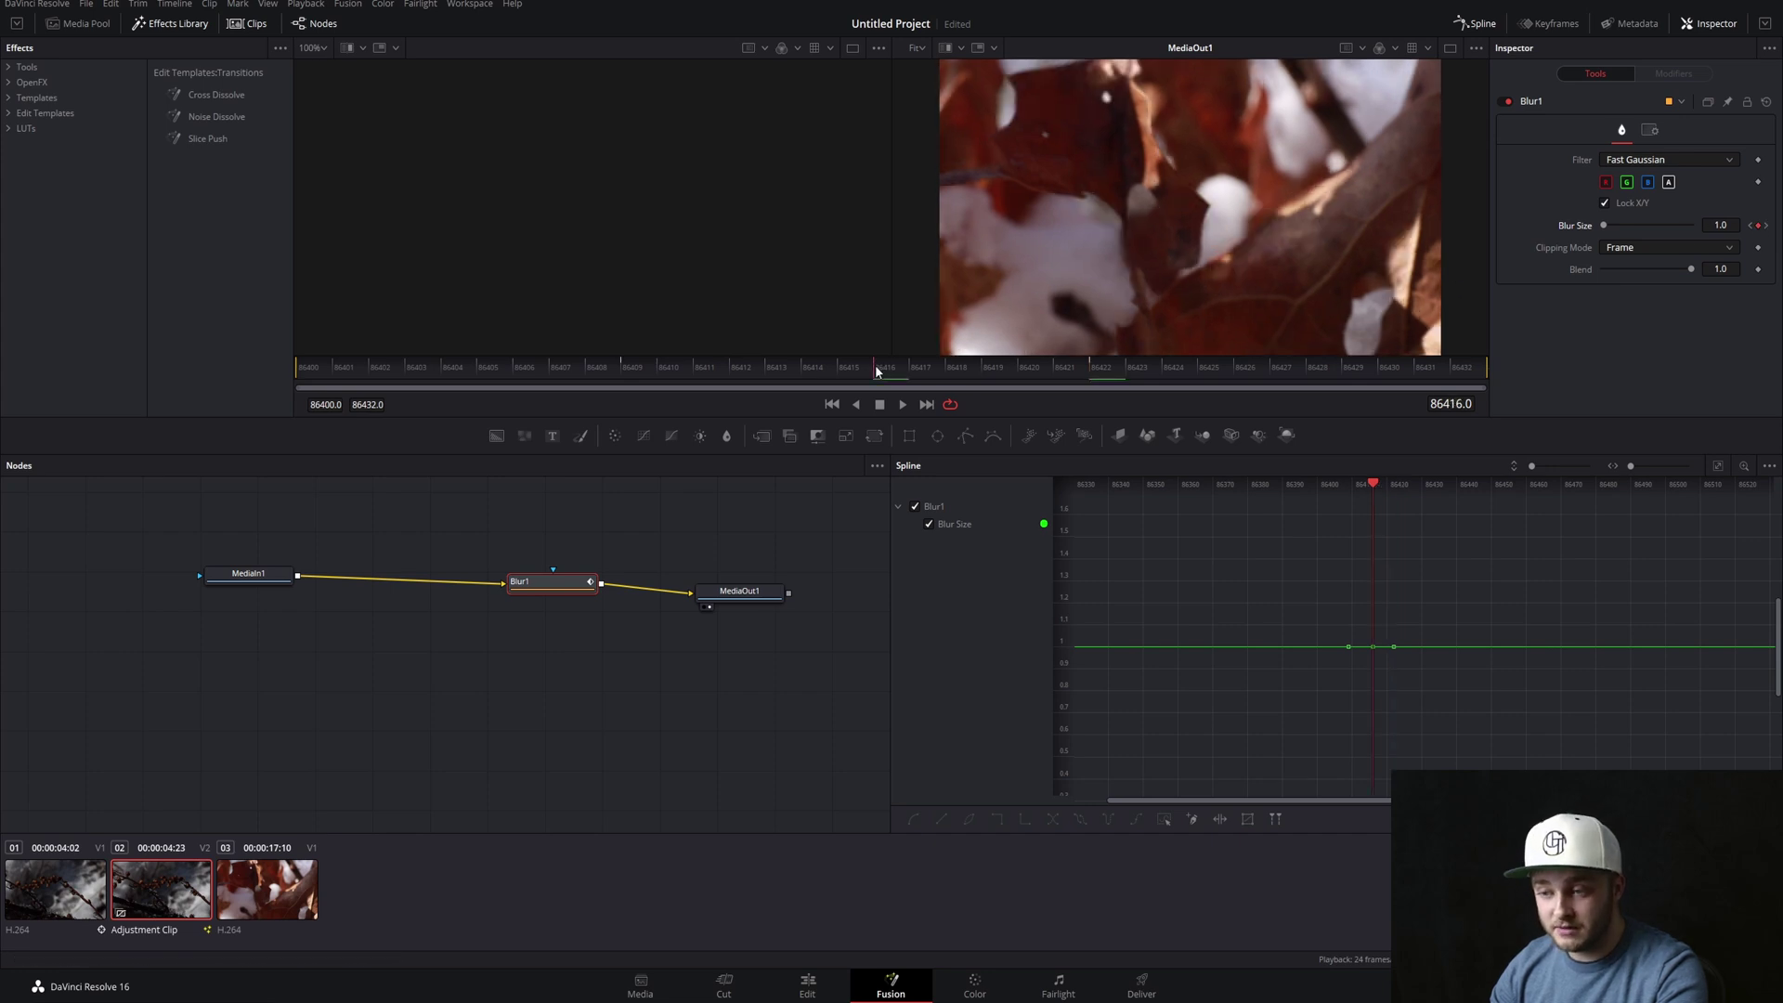
left_click_drag(1604, 225, 1675, 224)
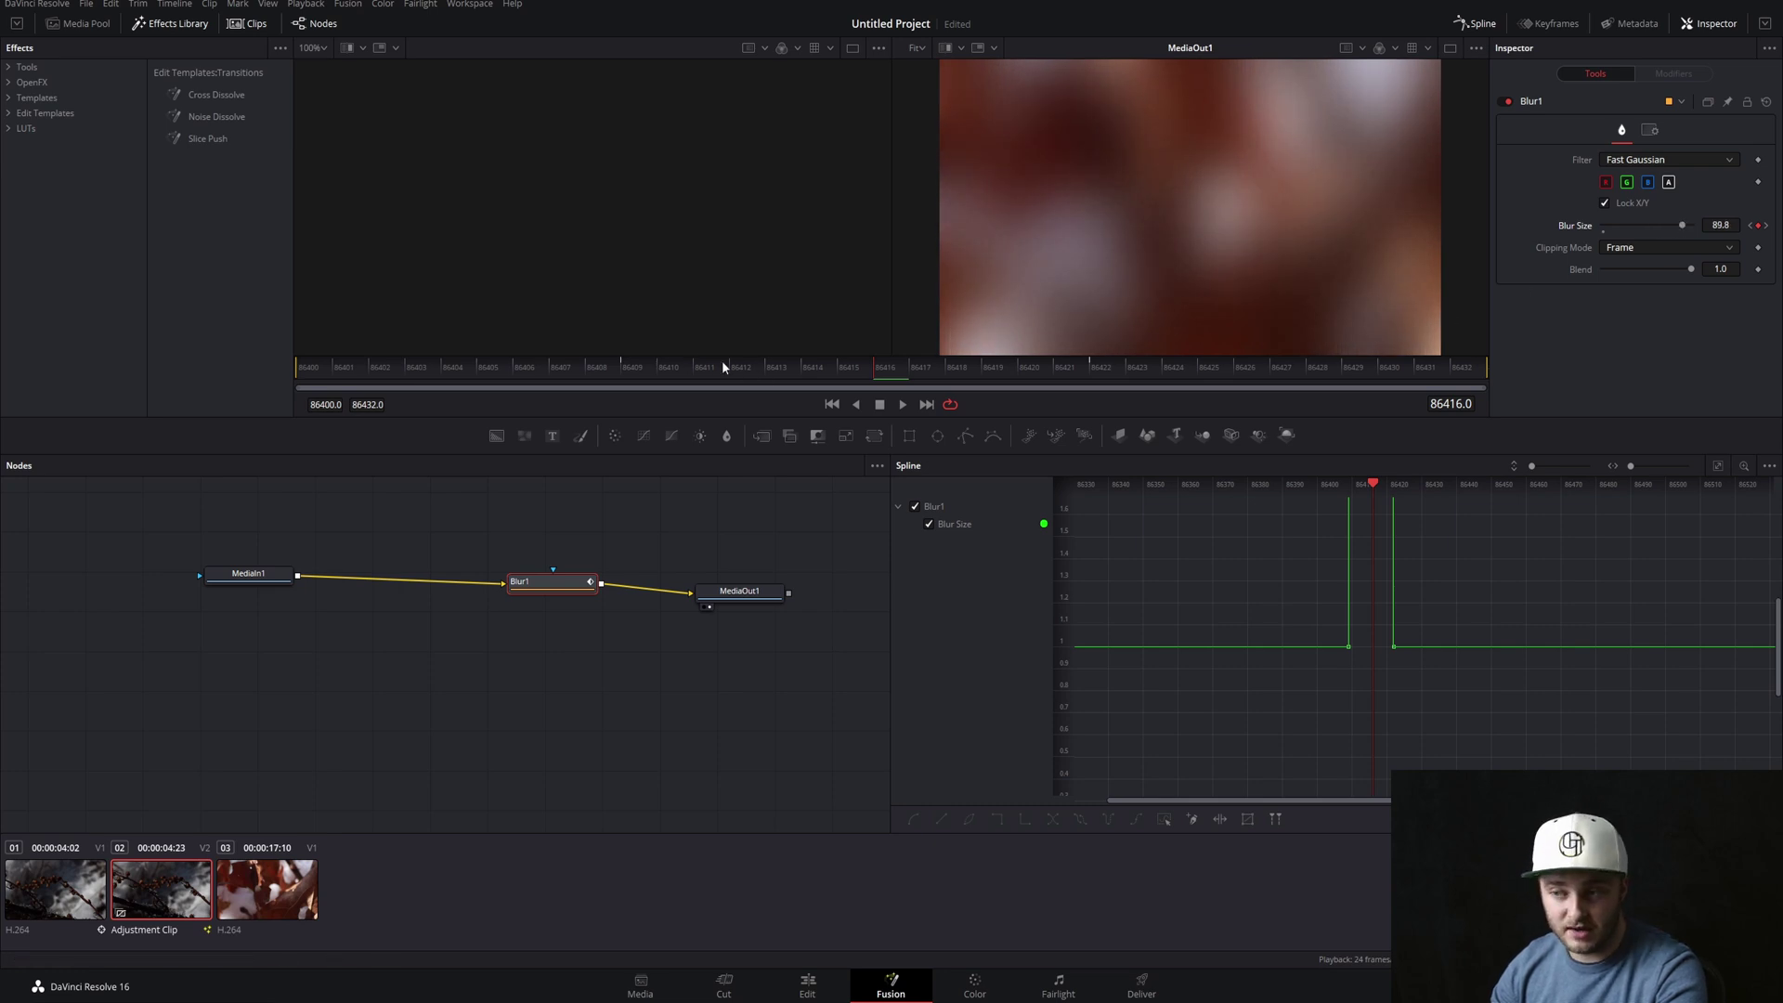
Return to frame 86400 and play back the blur transition in the timeline on the Edit page
left_click(299, 369)
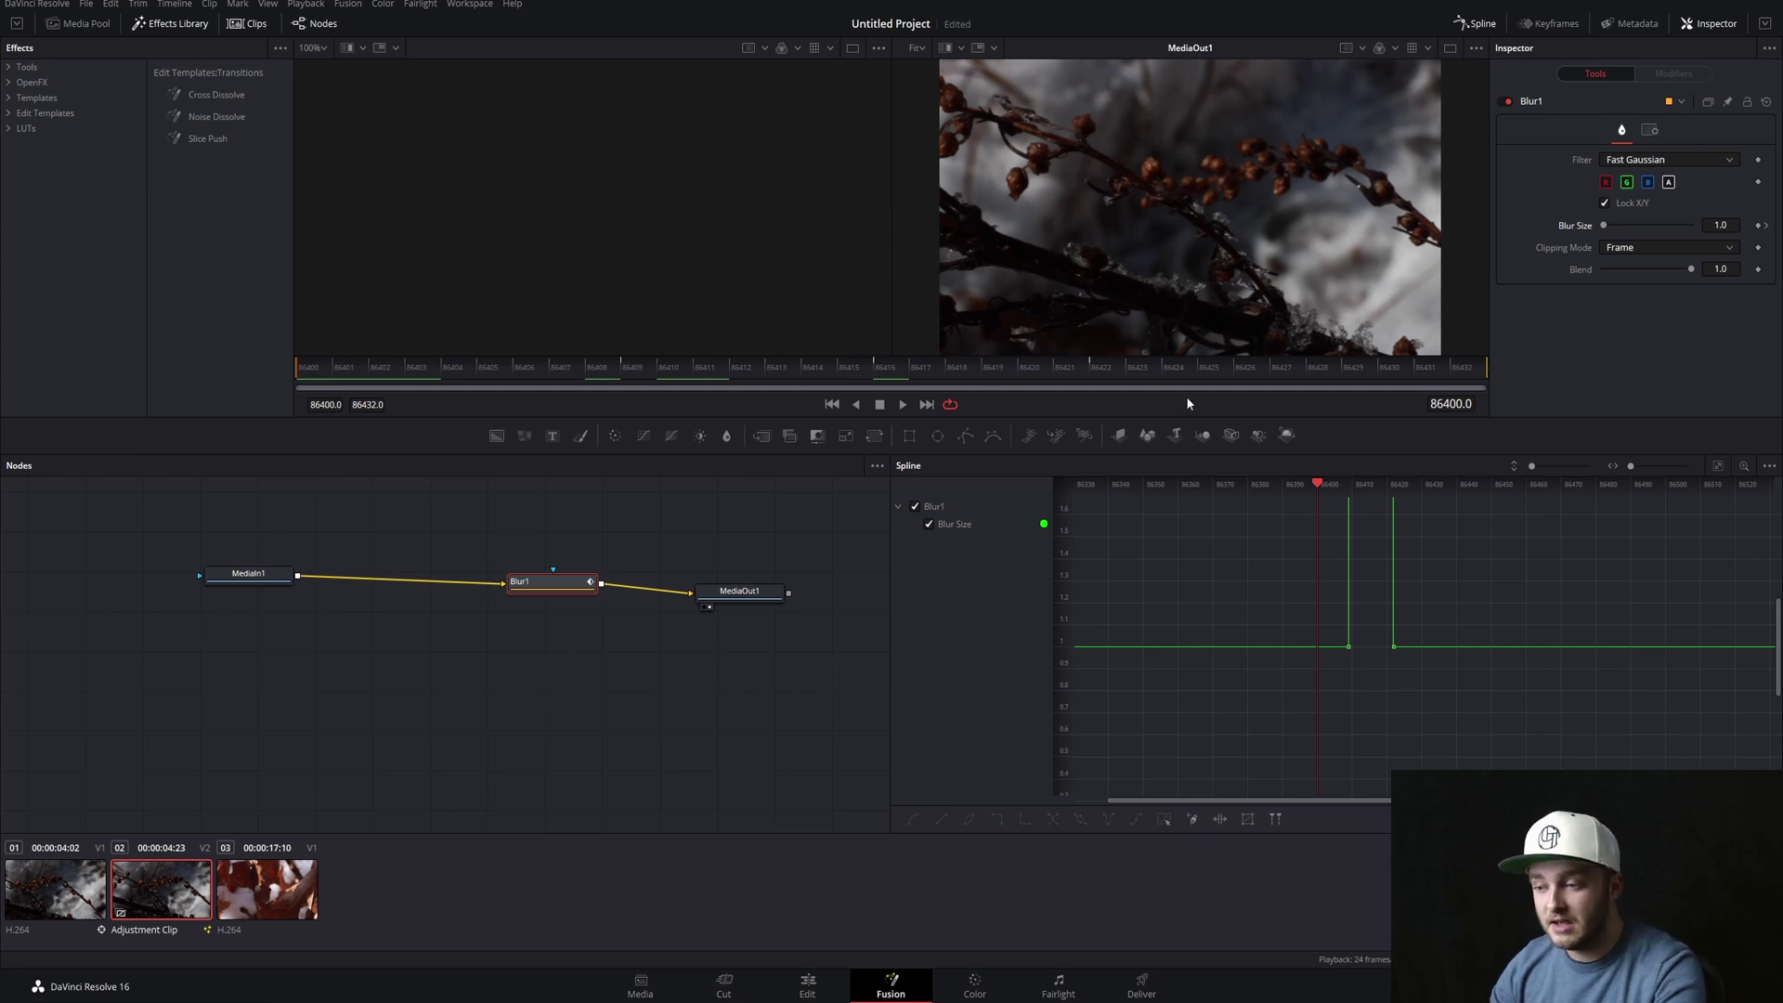
left_click(807, 986)
key("space")
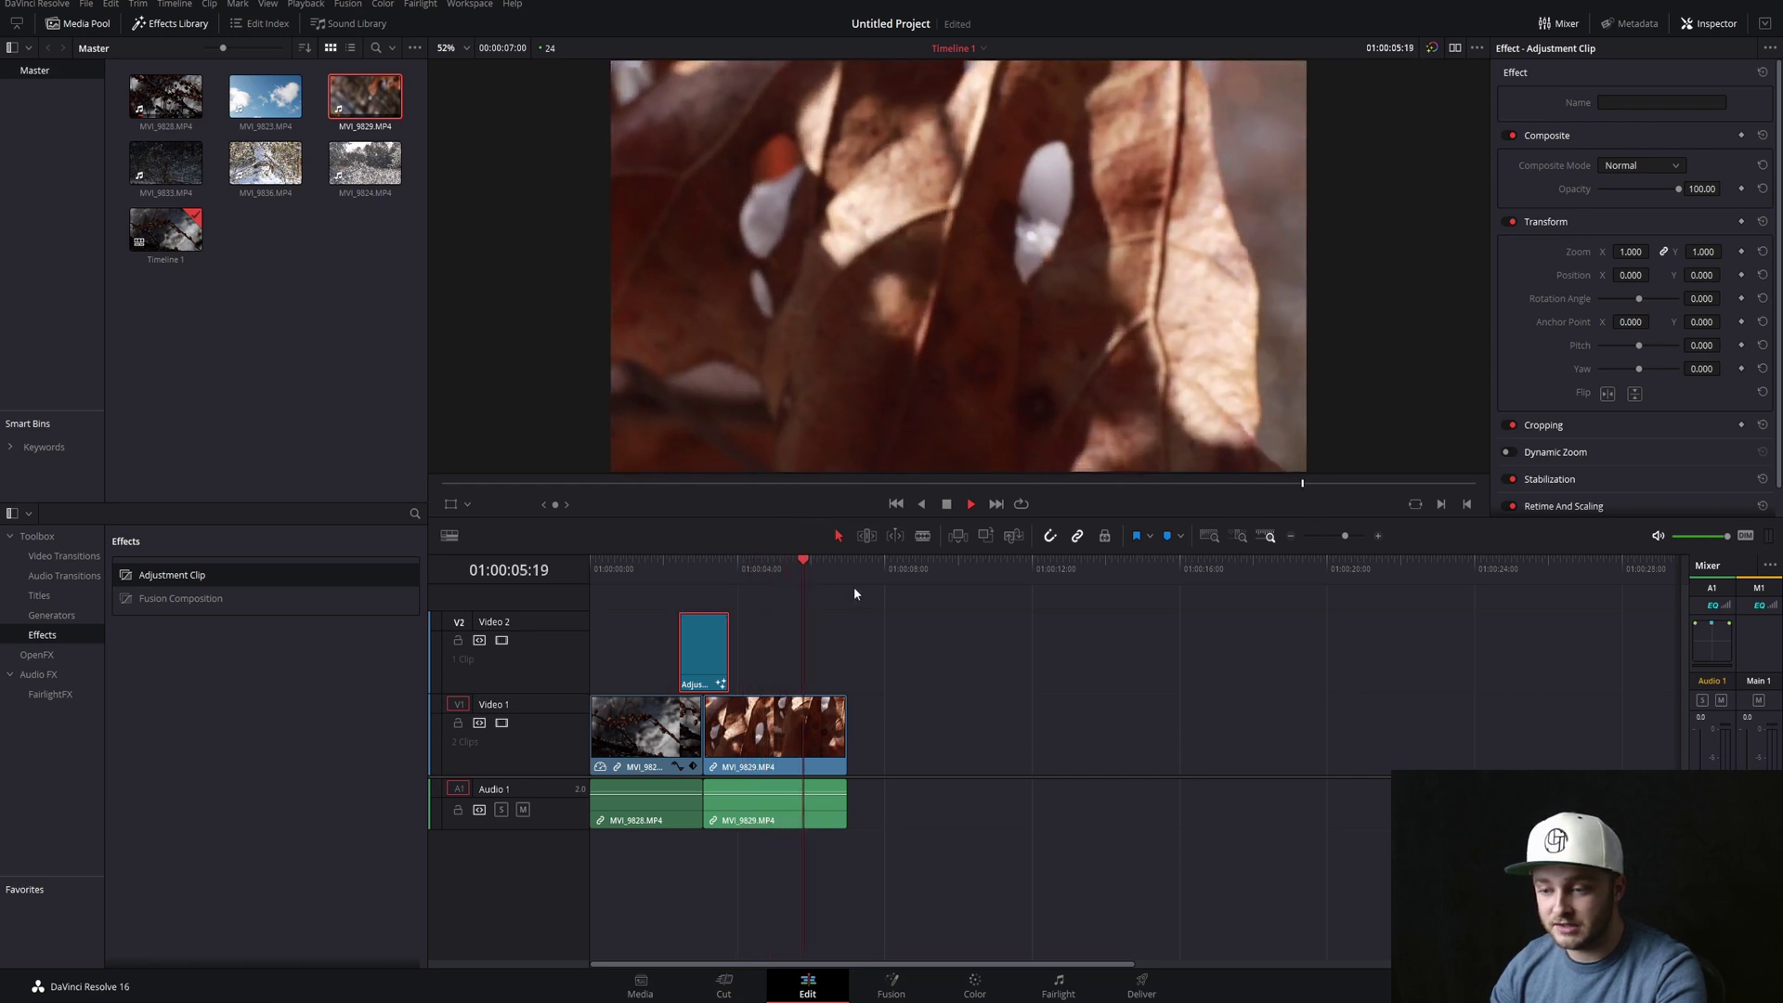
key("space")
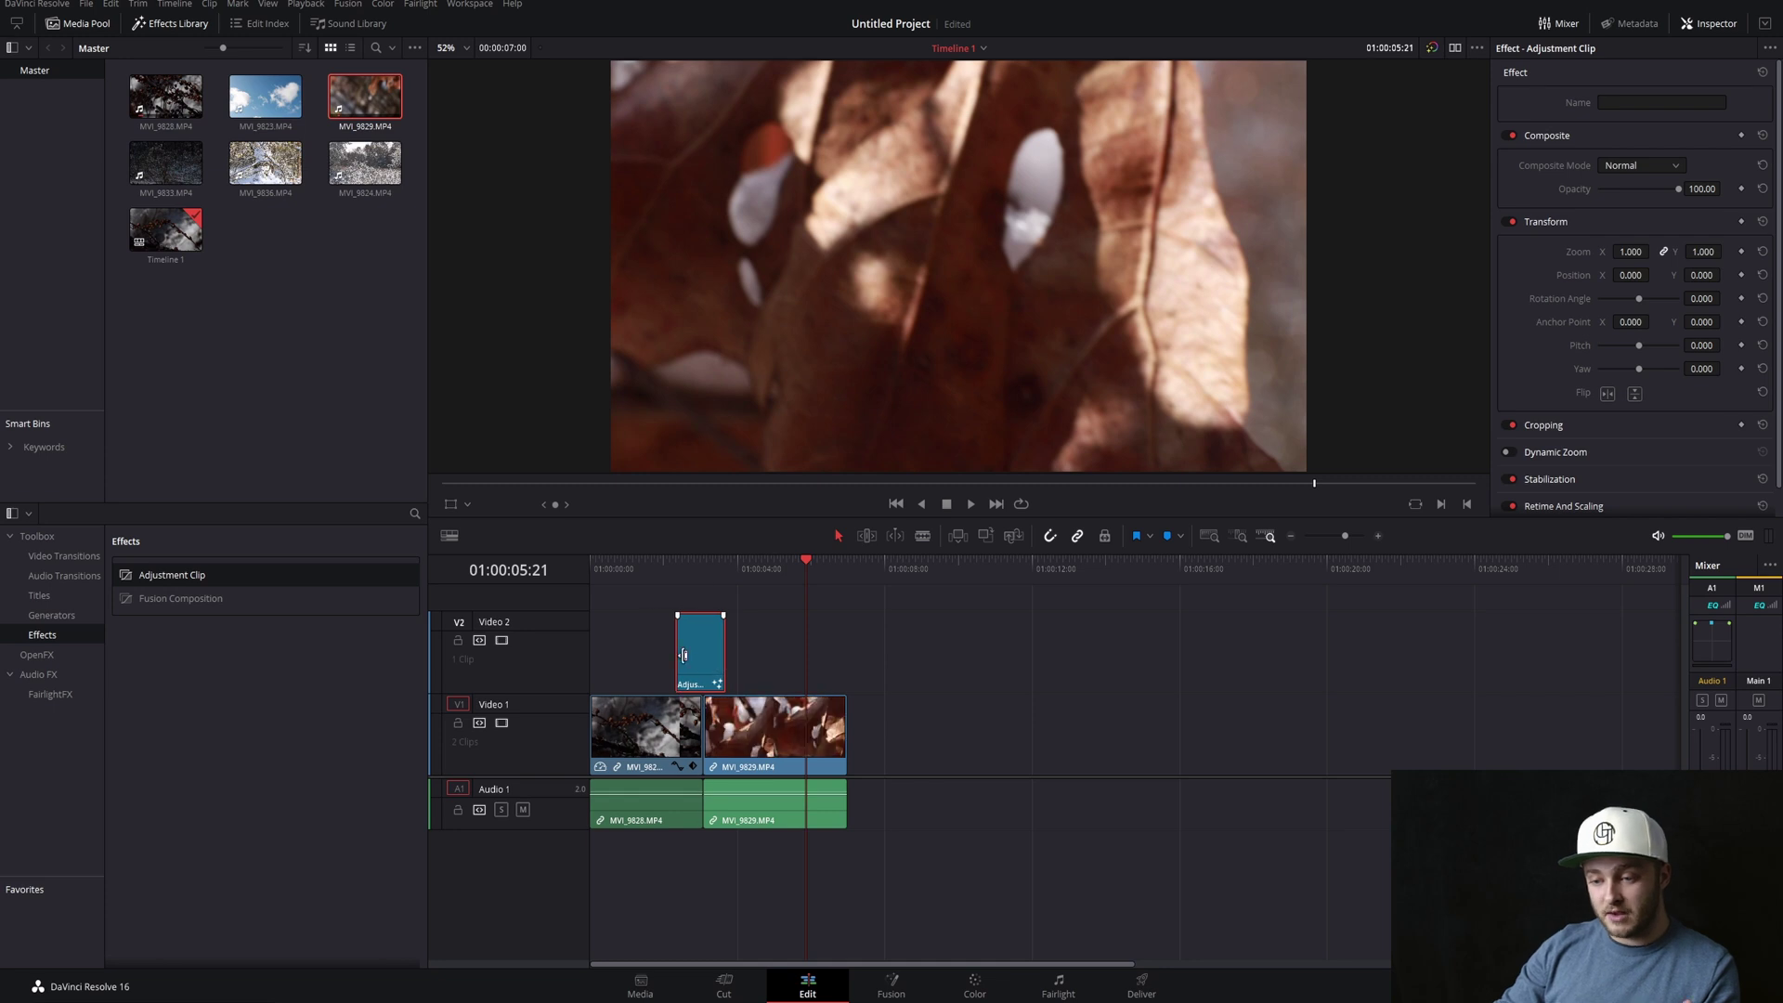
Extend both ends of the adjustment clip so it covers both video clips for a duration of 7 seconds
left_click_drag(699, 655, 592, 655)
left_click_drag(714, 658, 847, 662)
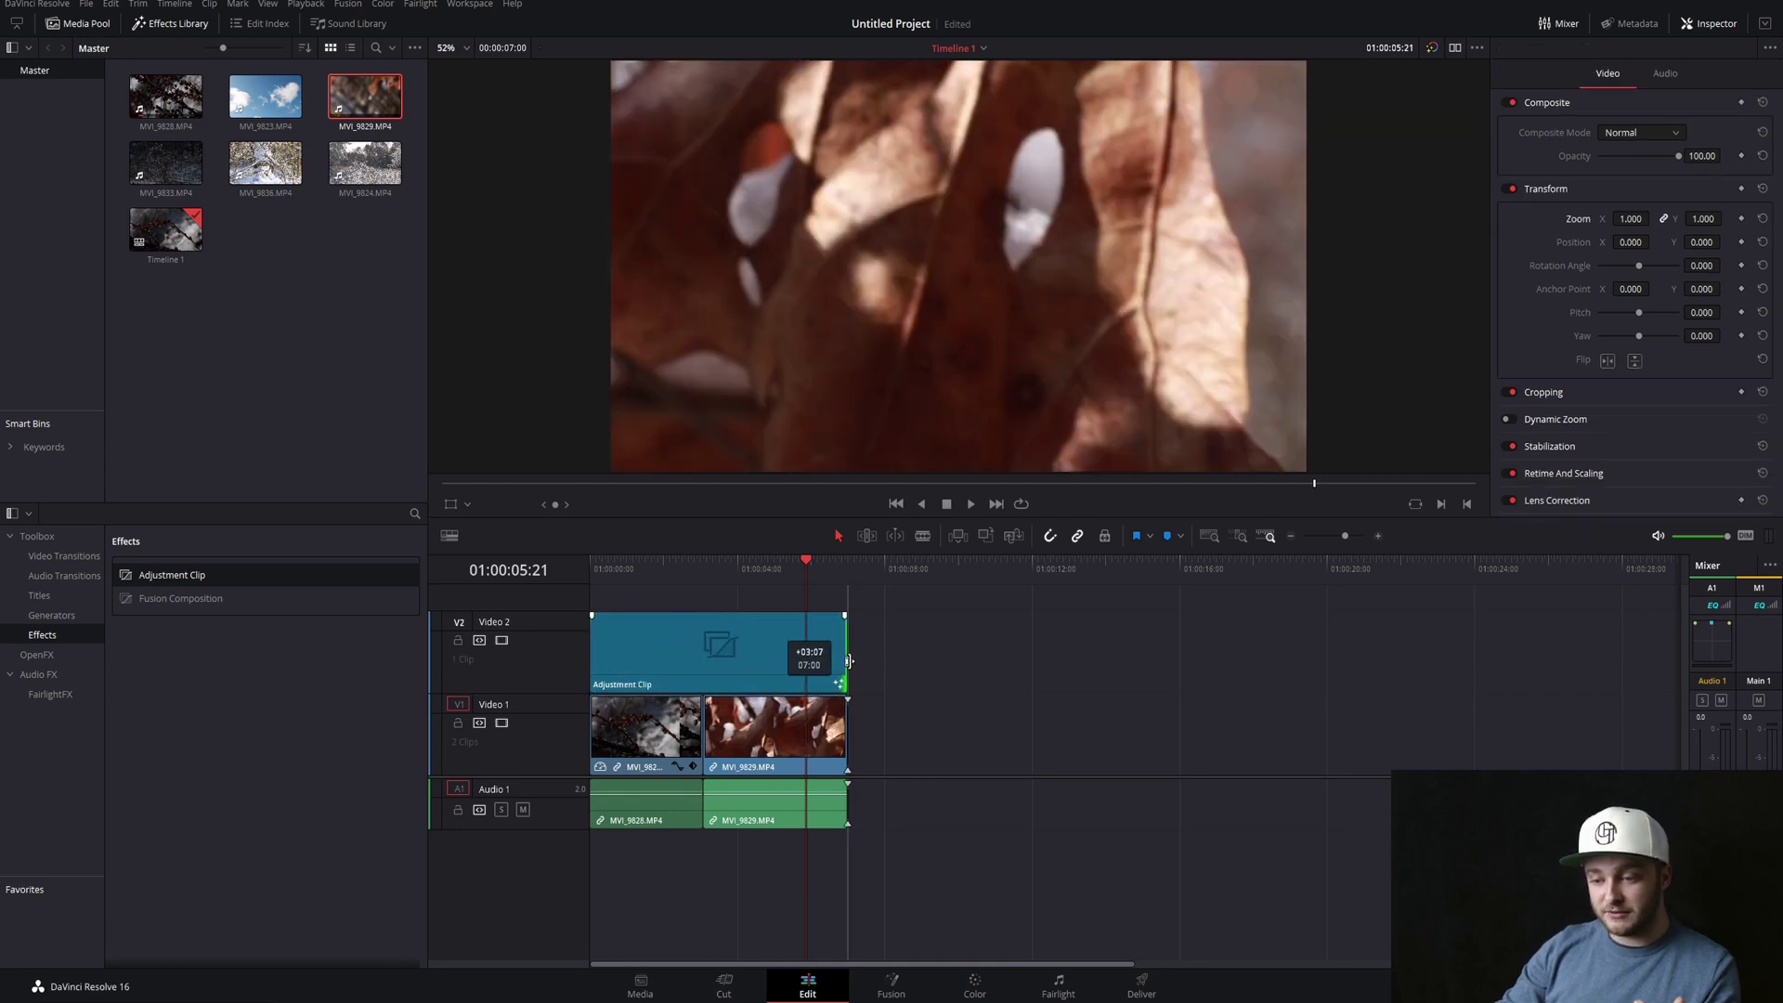
left_click(725, 648)
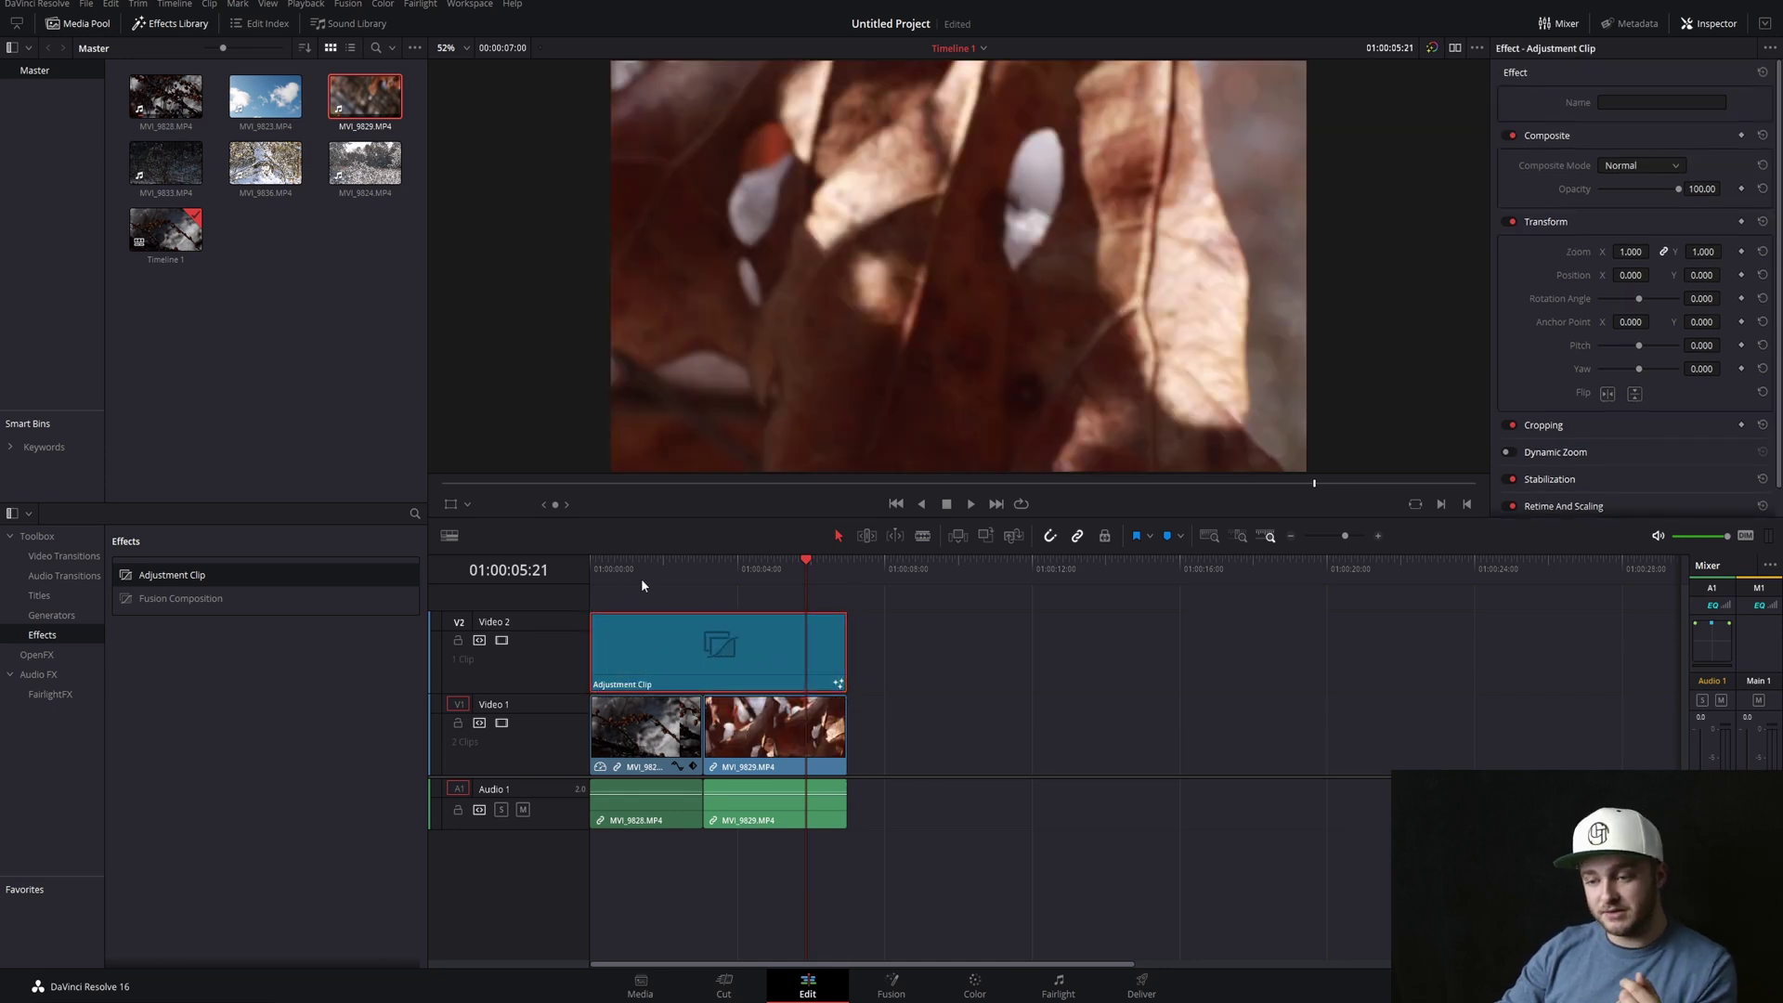
From the timeline start, replace the Blur1 node in Fusion with a Color Corrector node and tint the image strongly green
key("Home")
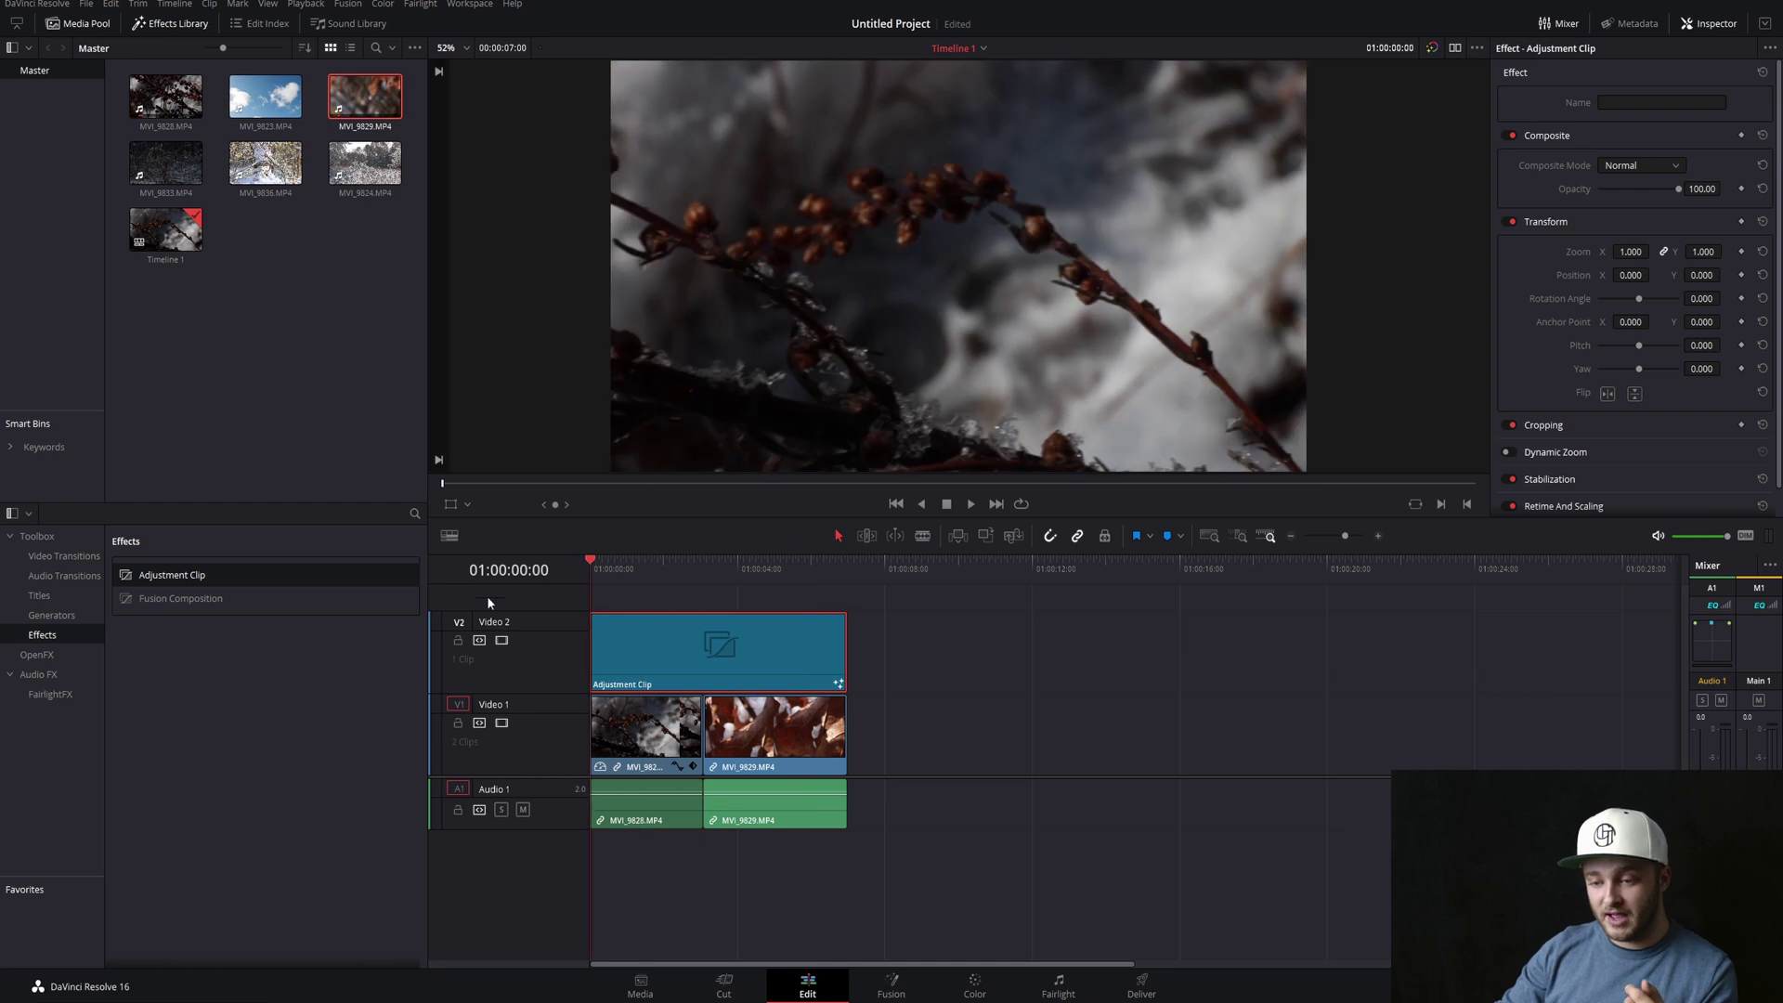
left_click(893, 988)
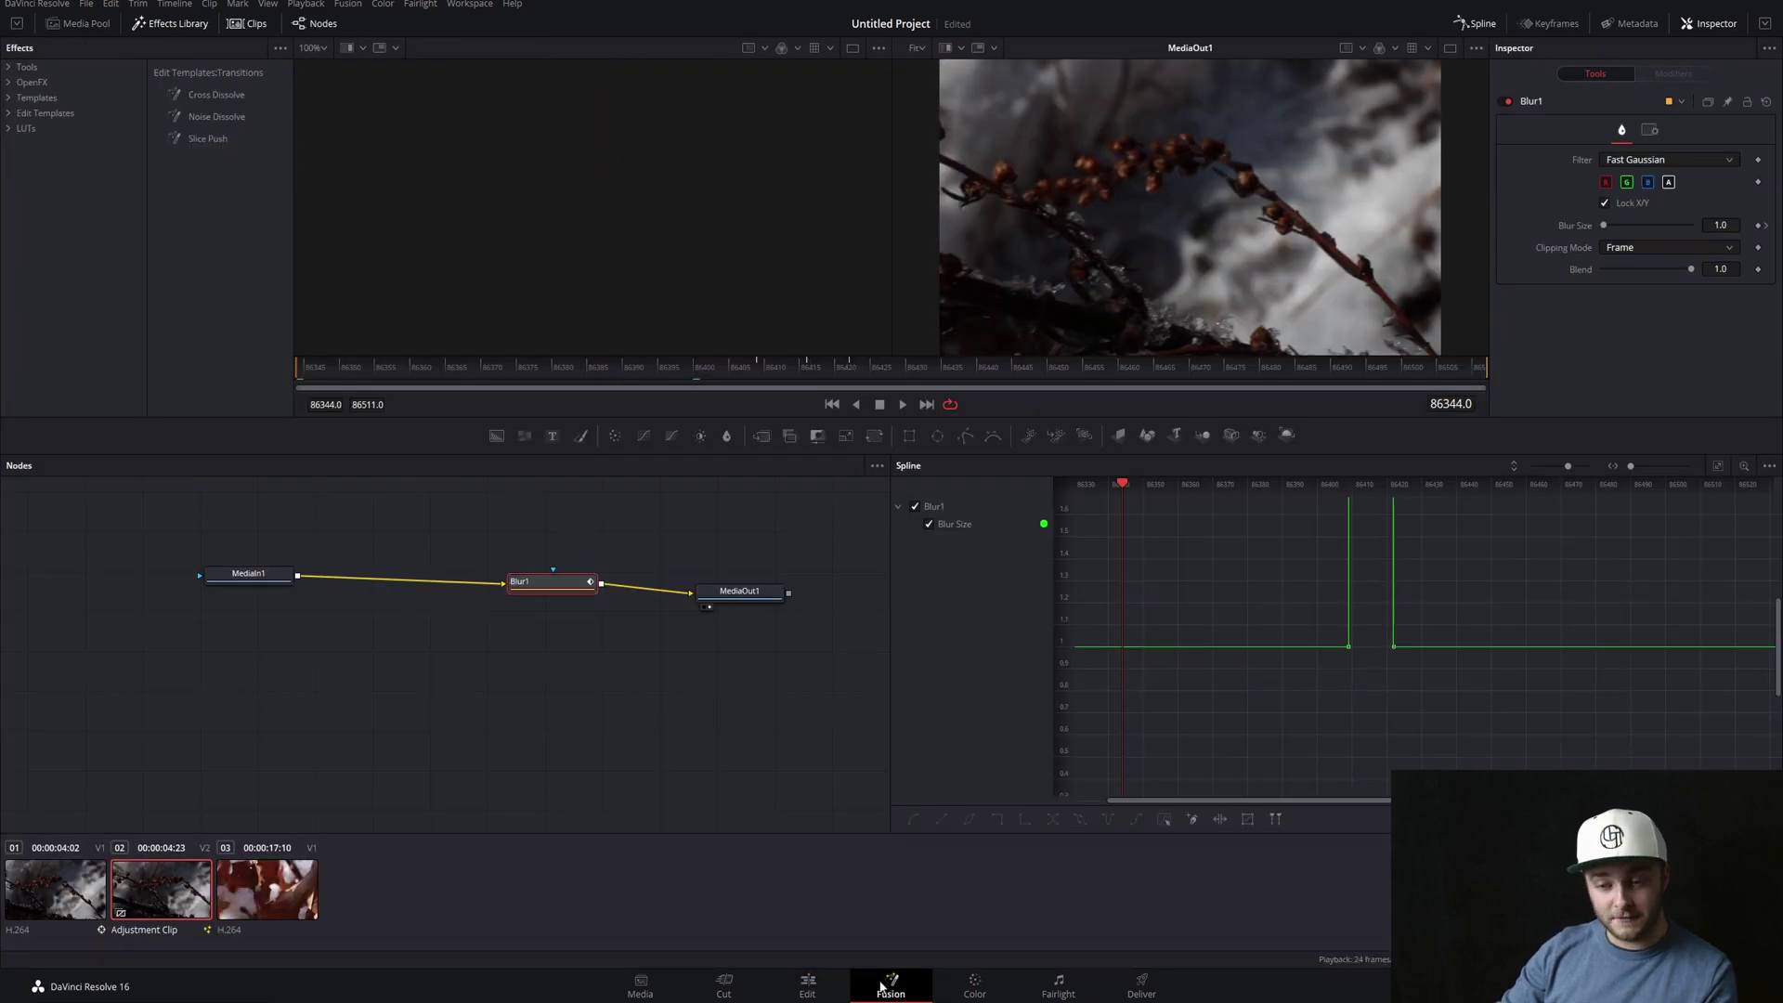
key("Delete")
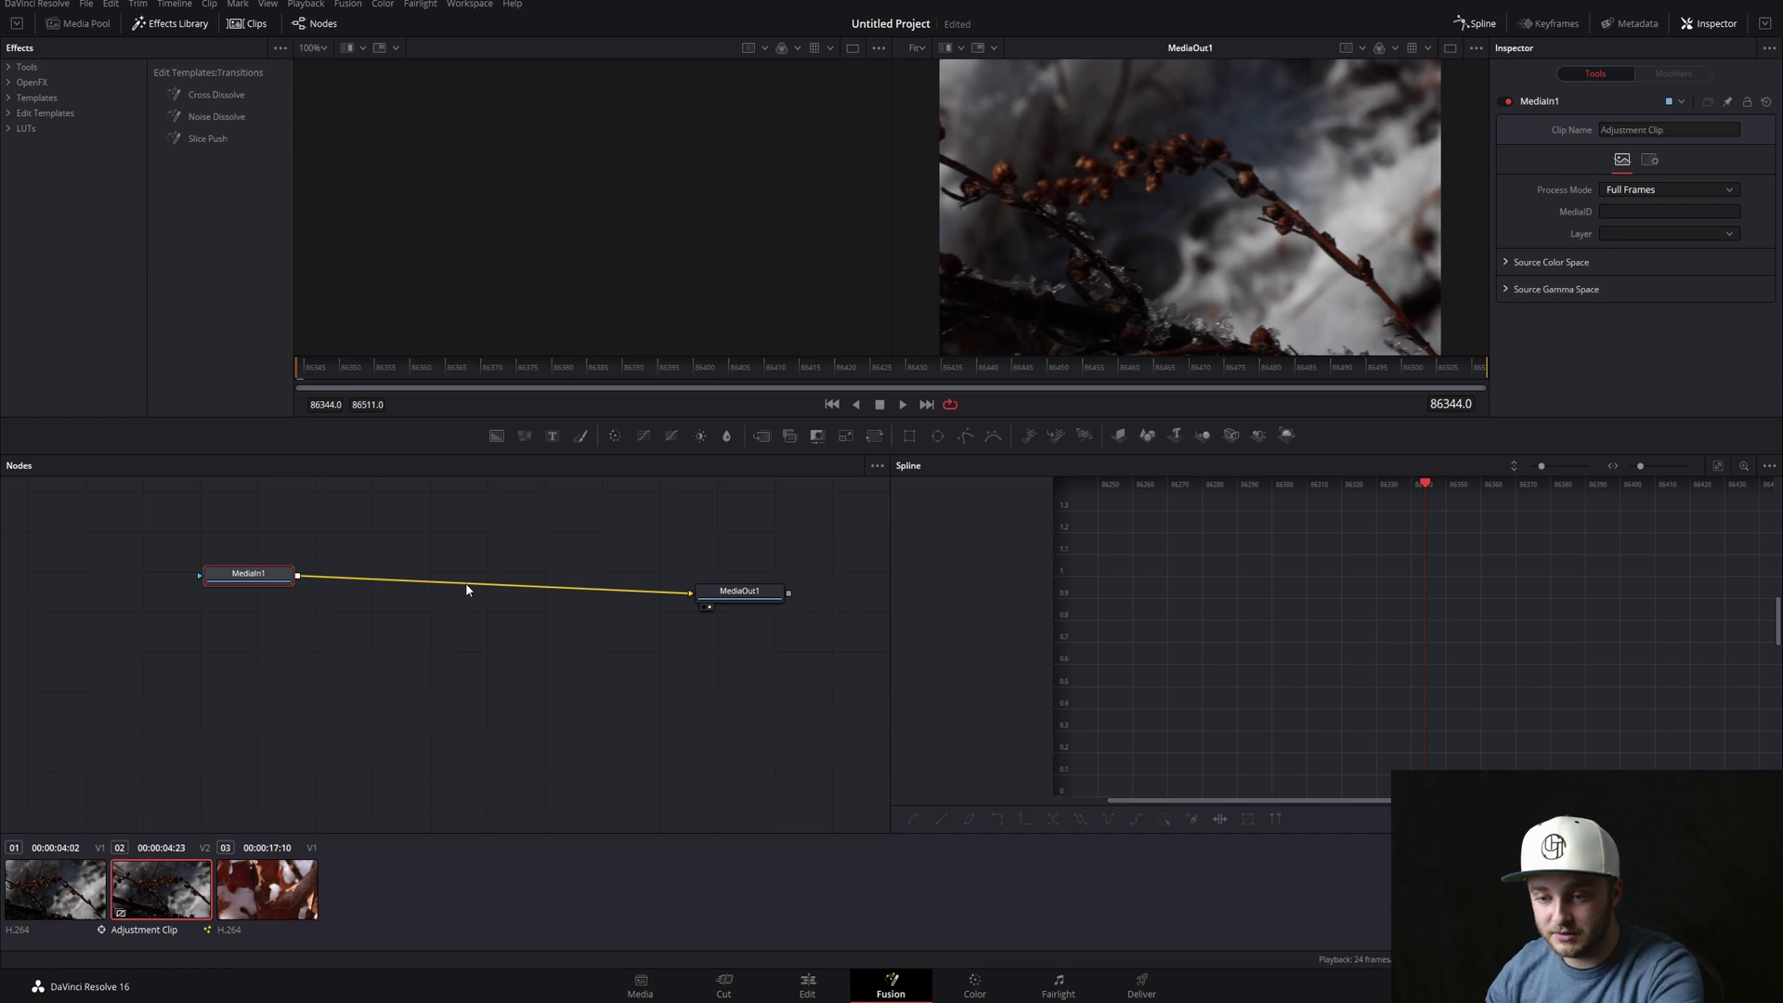
left_click(614, 436)
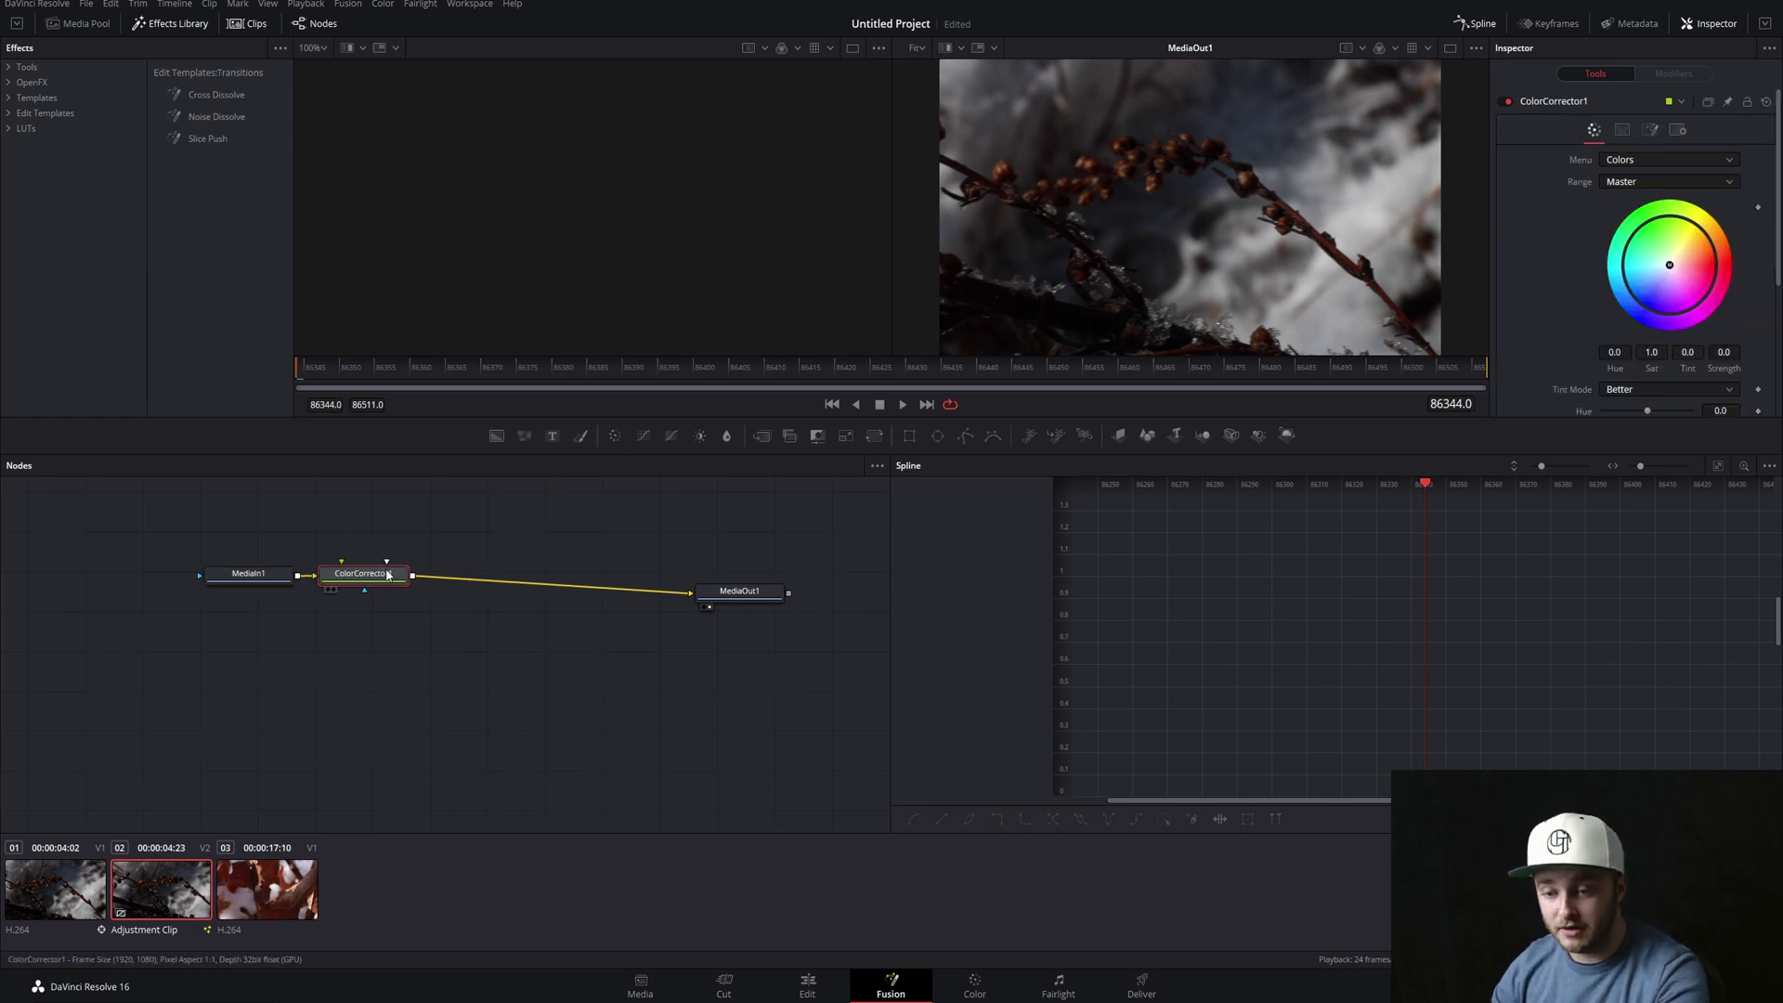
left_click_drag(380, 587, 462, 587)
left_click_drag(1669, 265, 1650, 221)
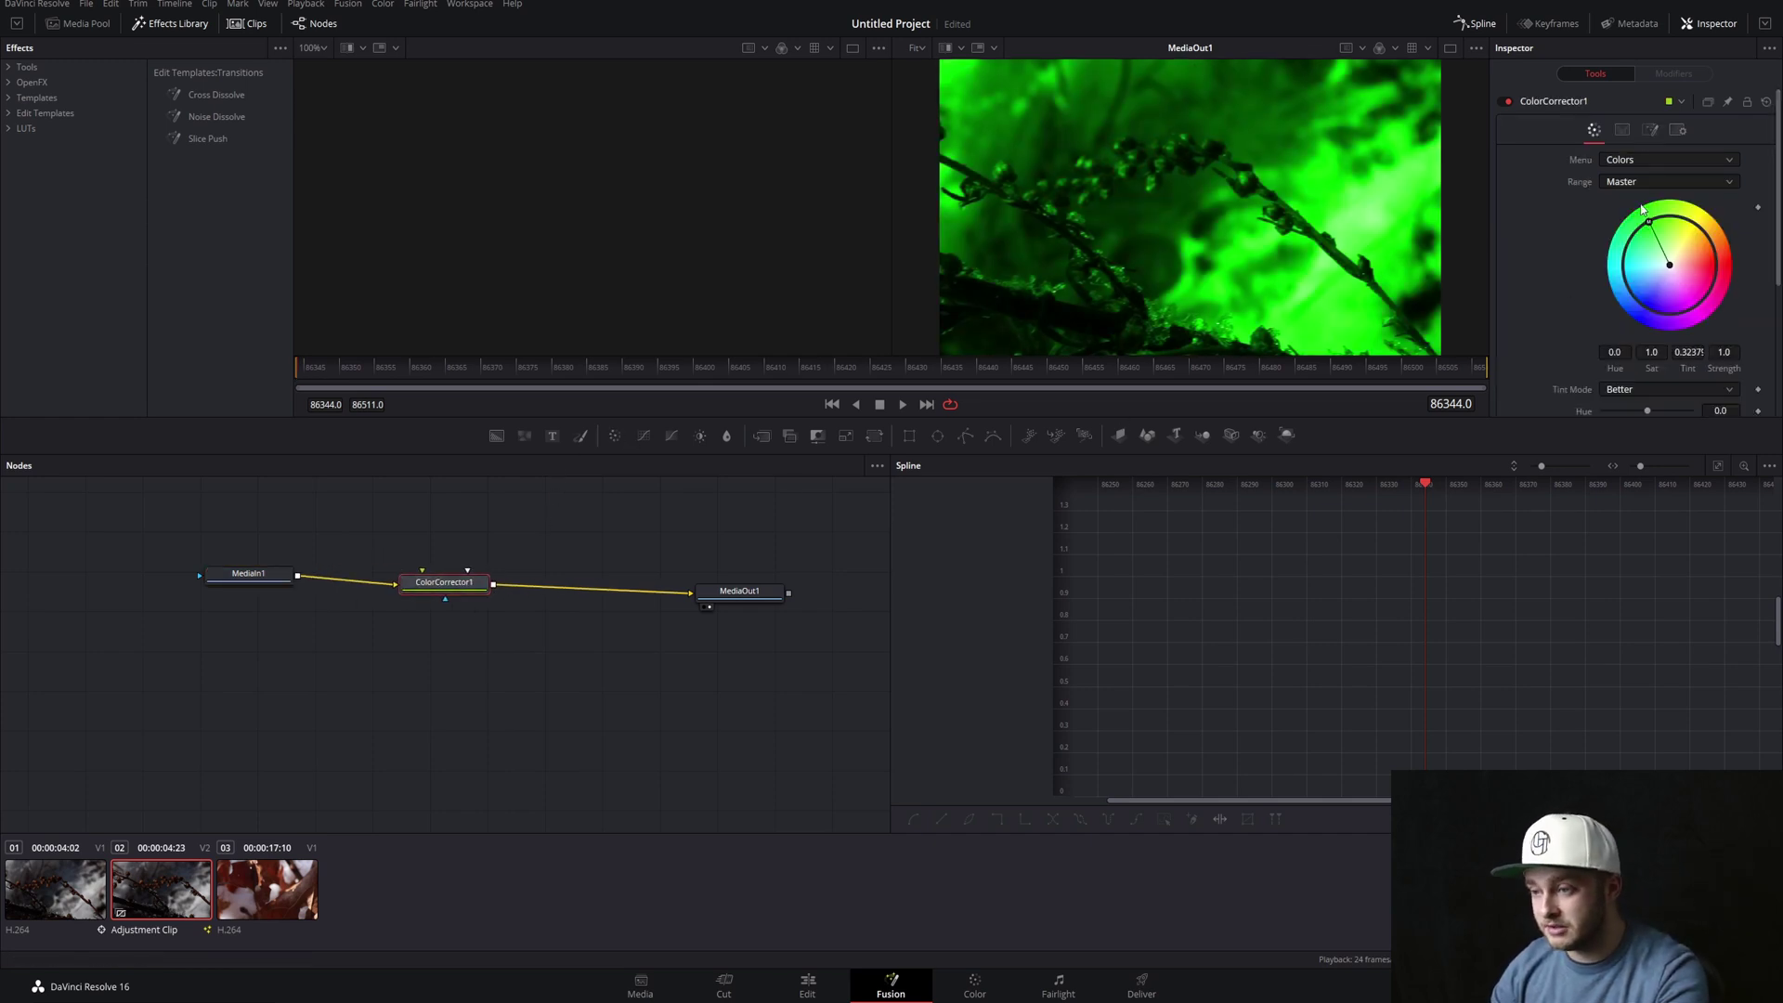
Cut out and delete a short section near the start of the adjustment clip on the Edit page, and play back the timeline
left_click(807, 987)
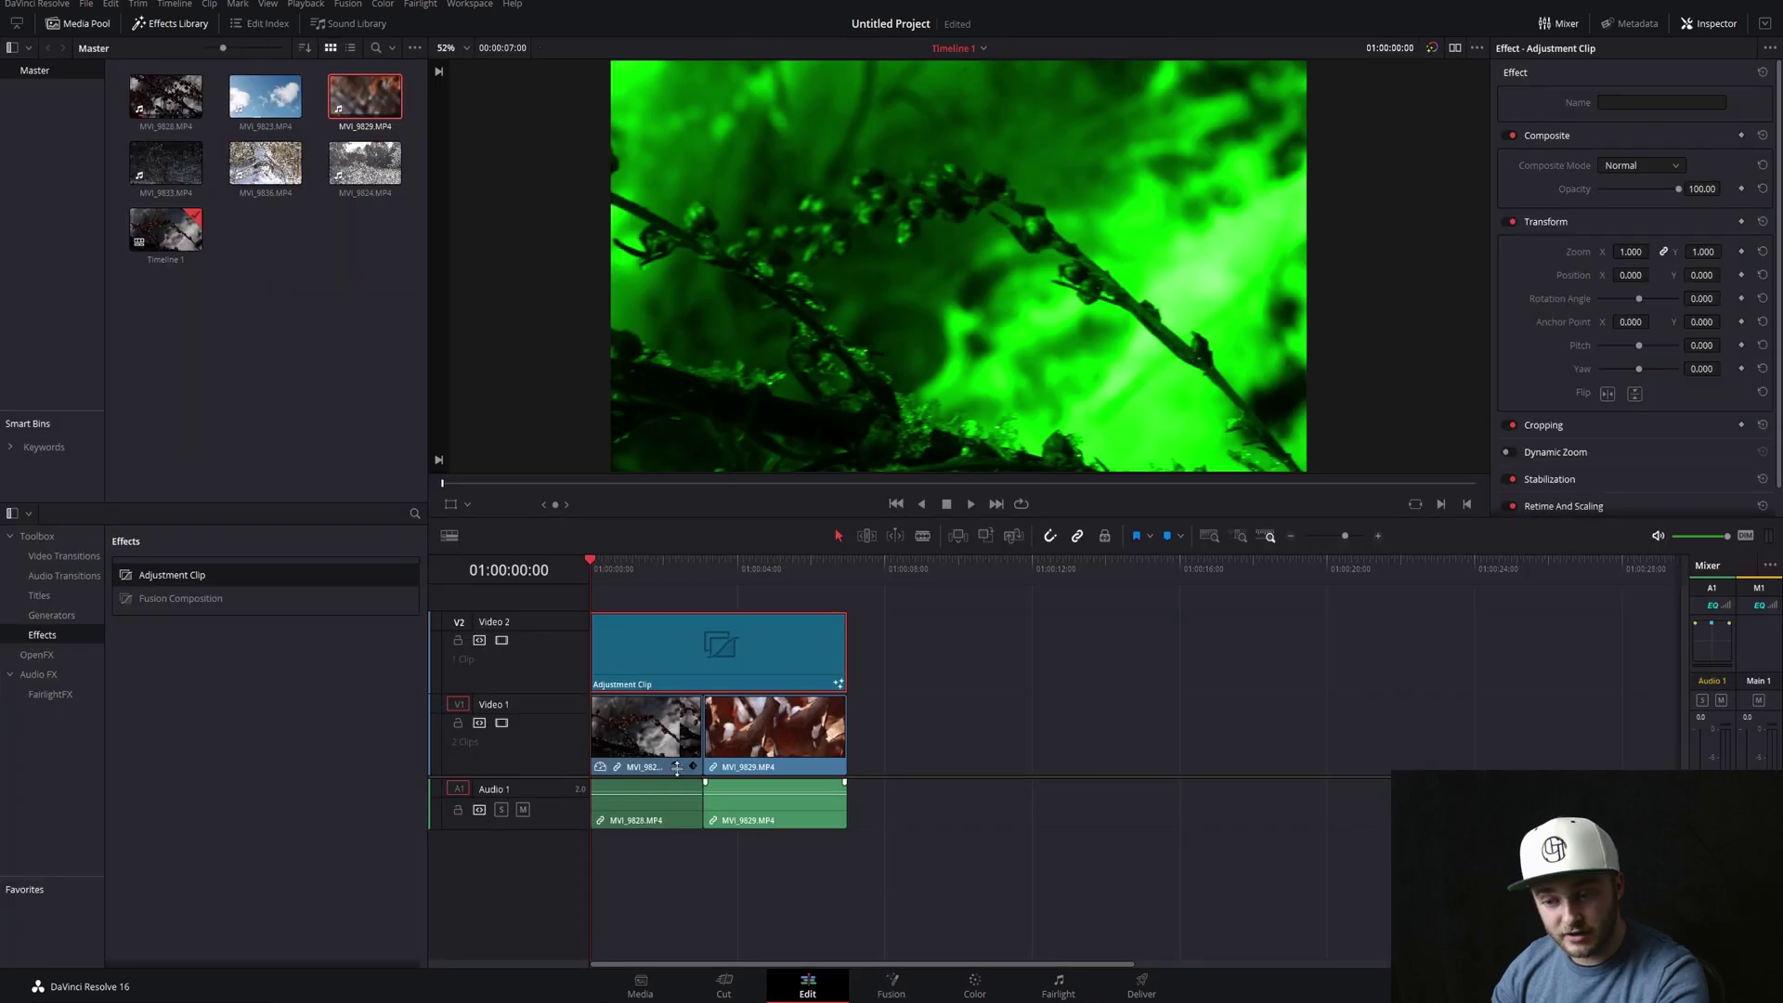
key("b")
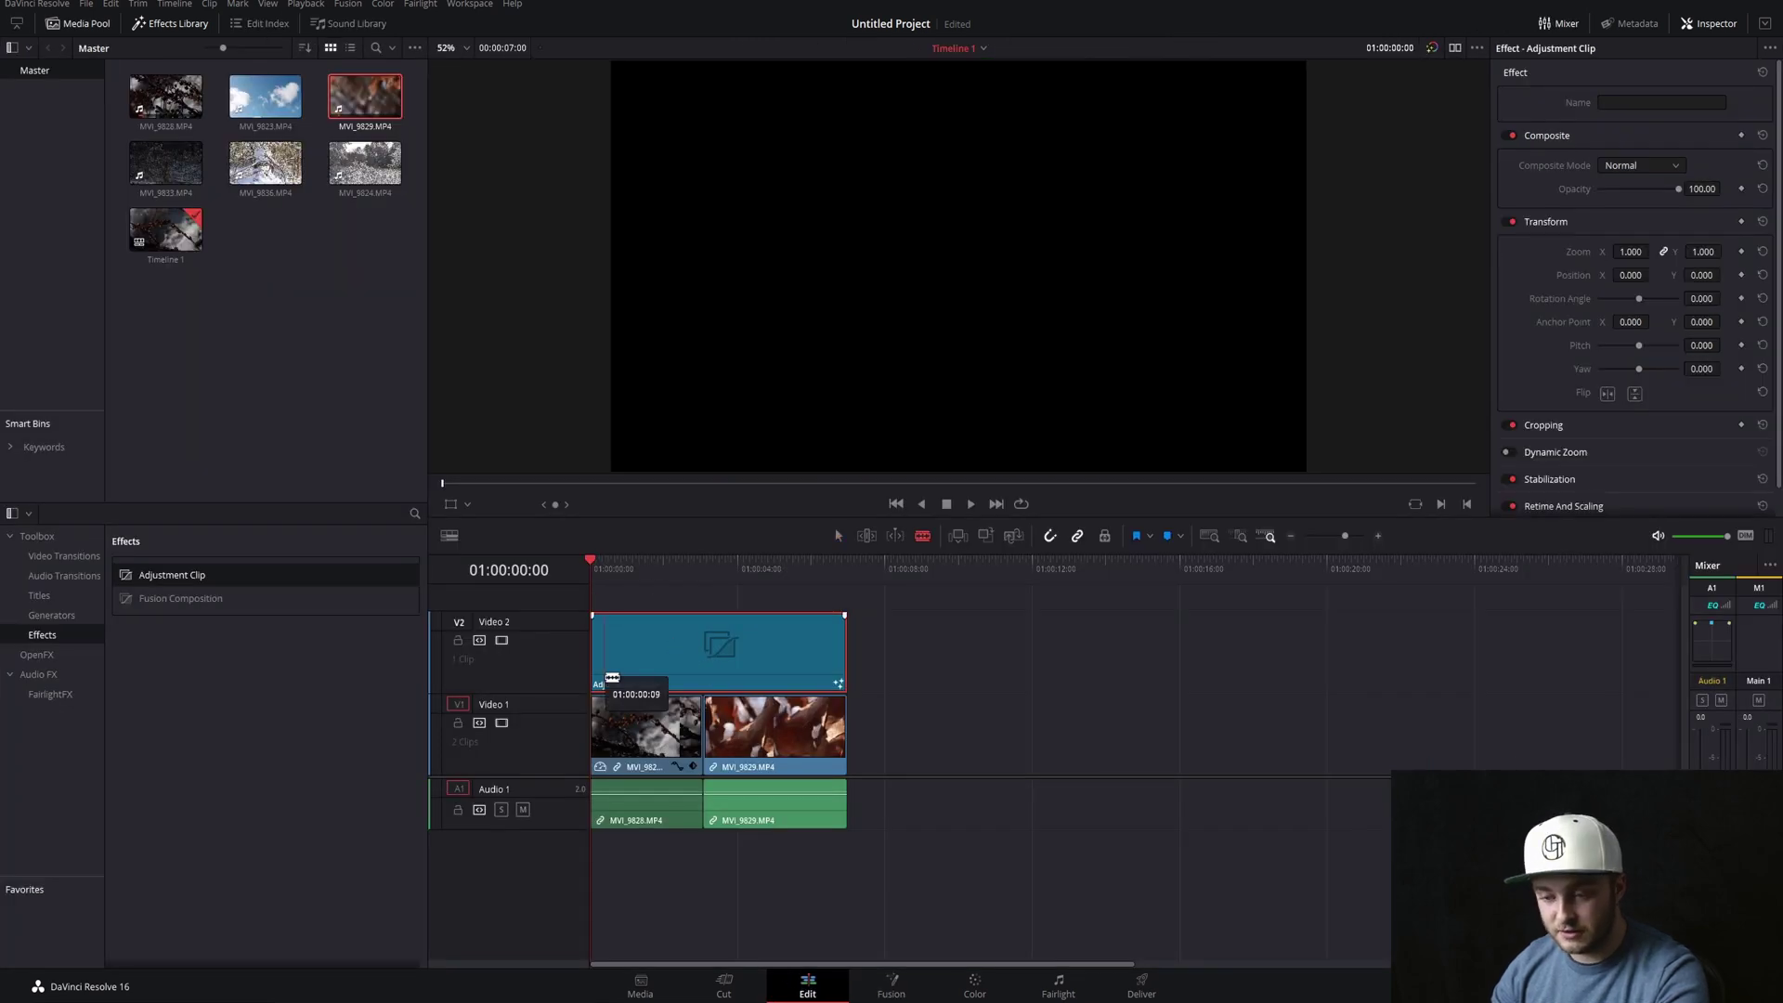
left_click(615, 667)
left_click(643, 667)
key("a")
key("BackSpace")
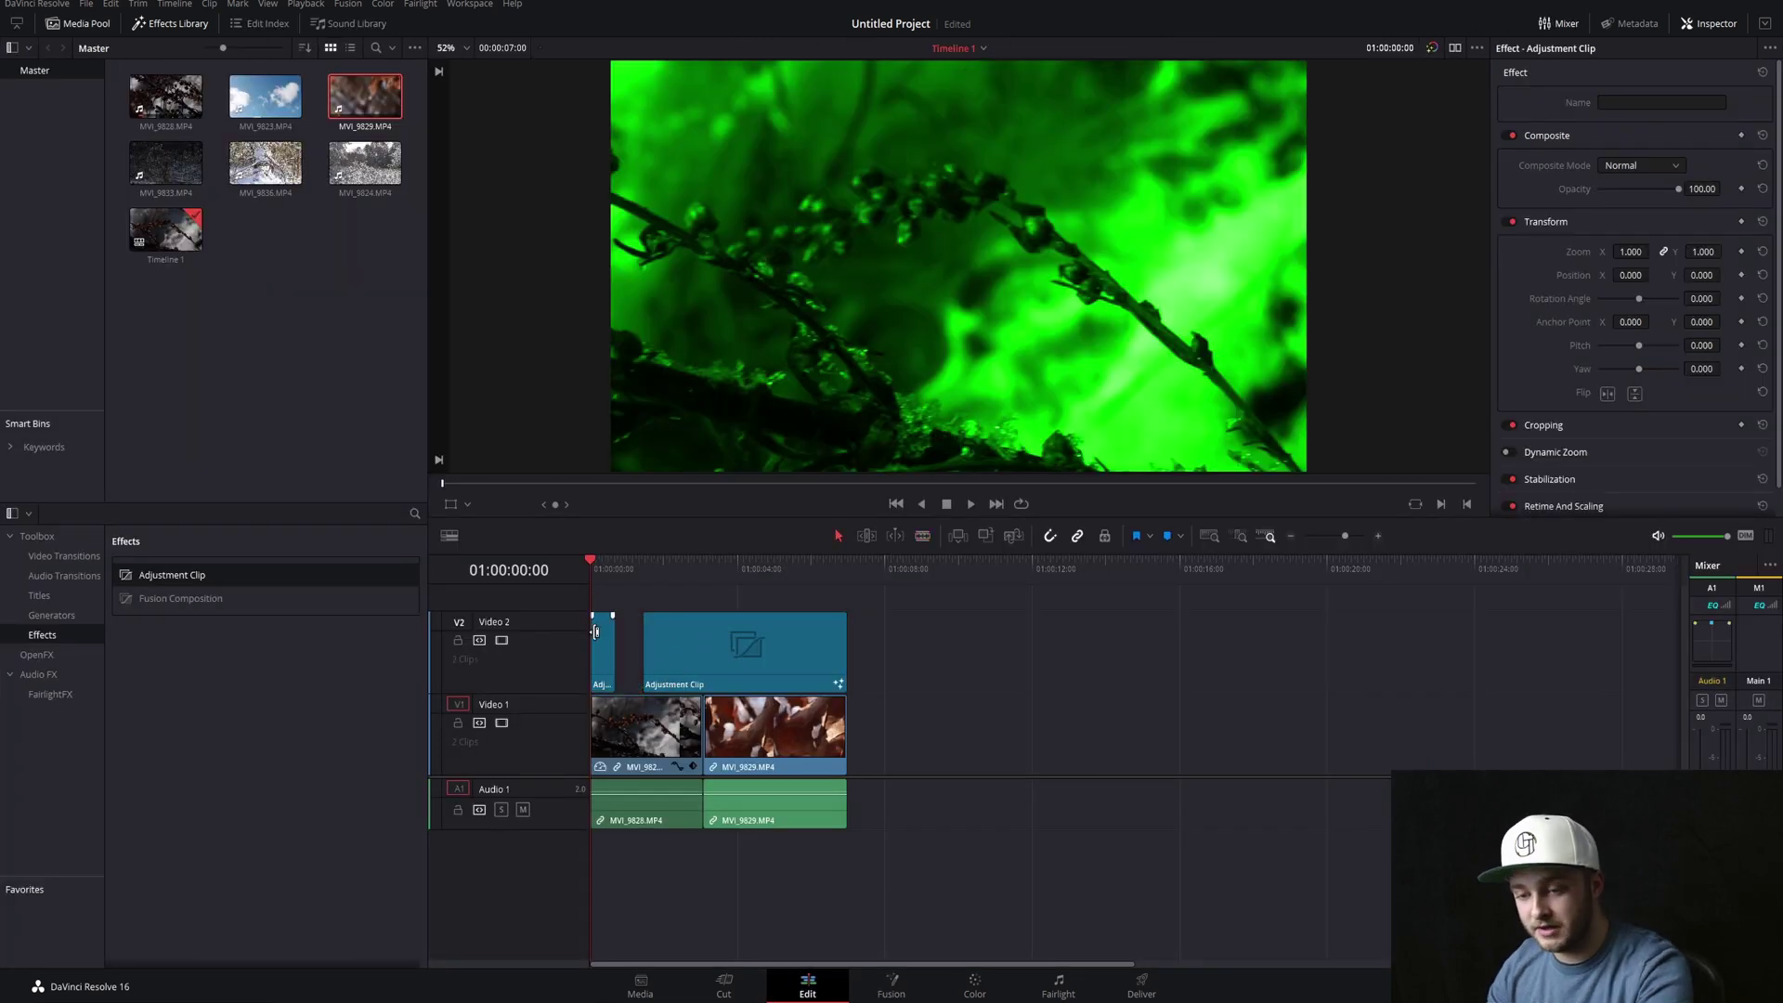
key("space")
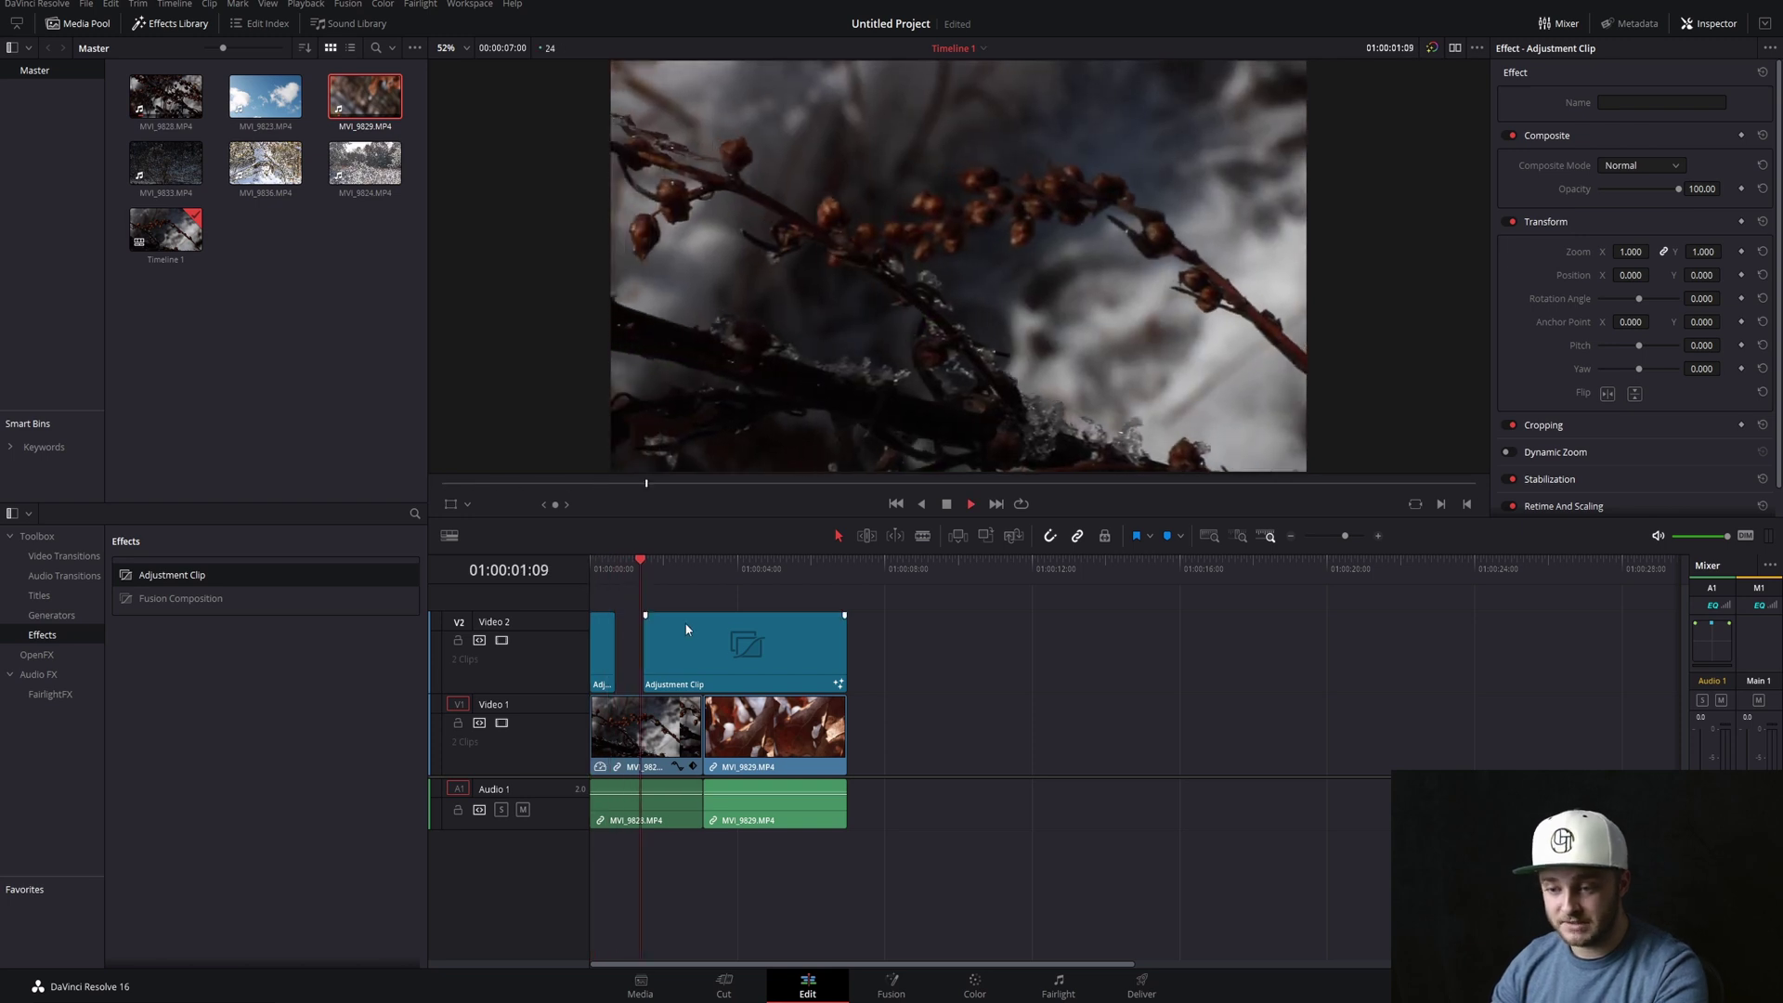
key("space")
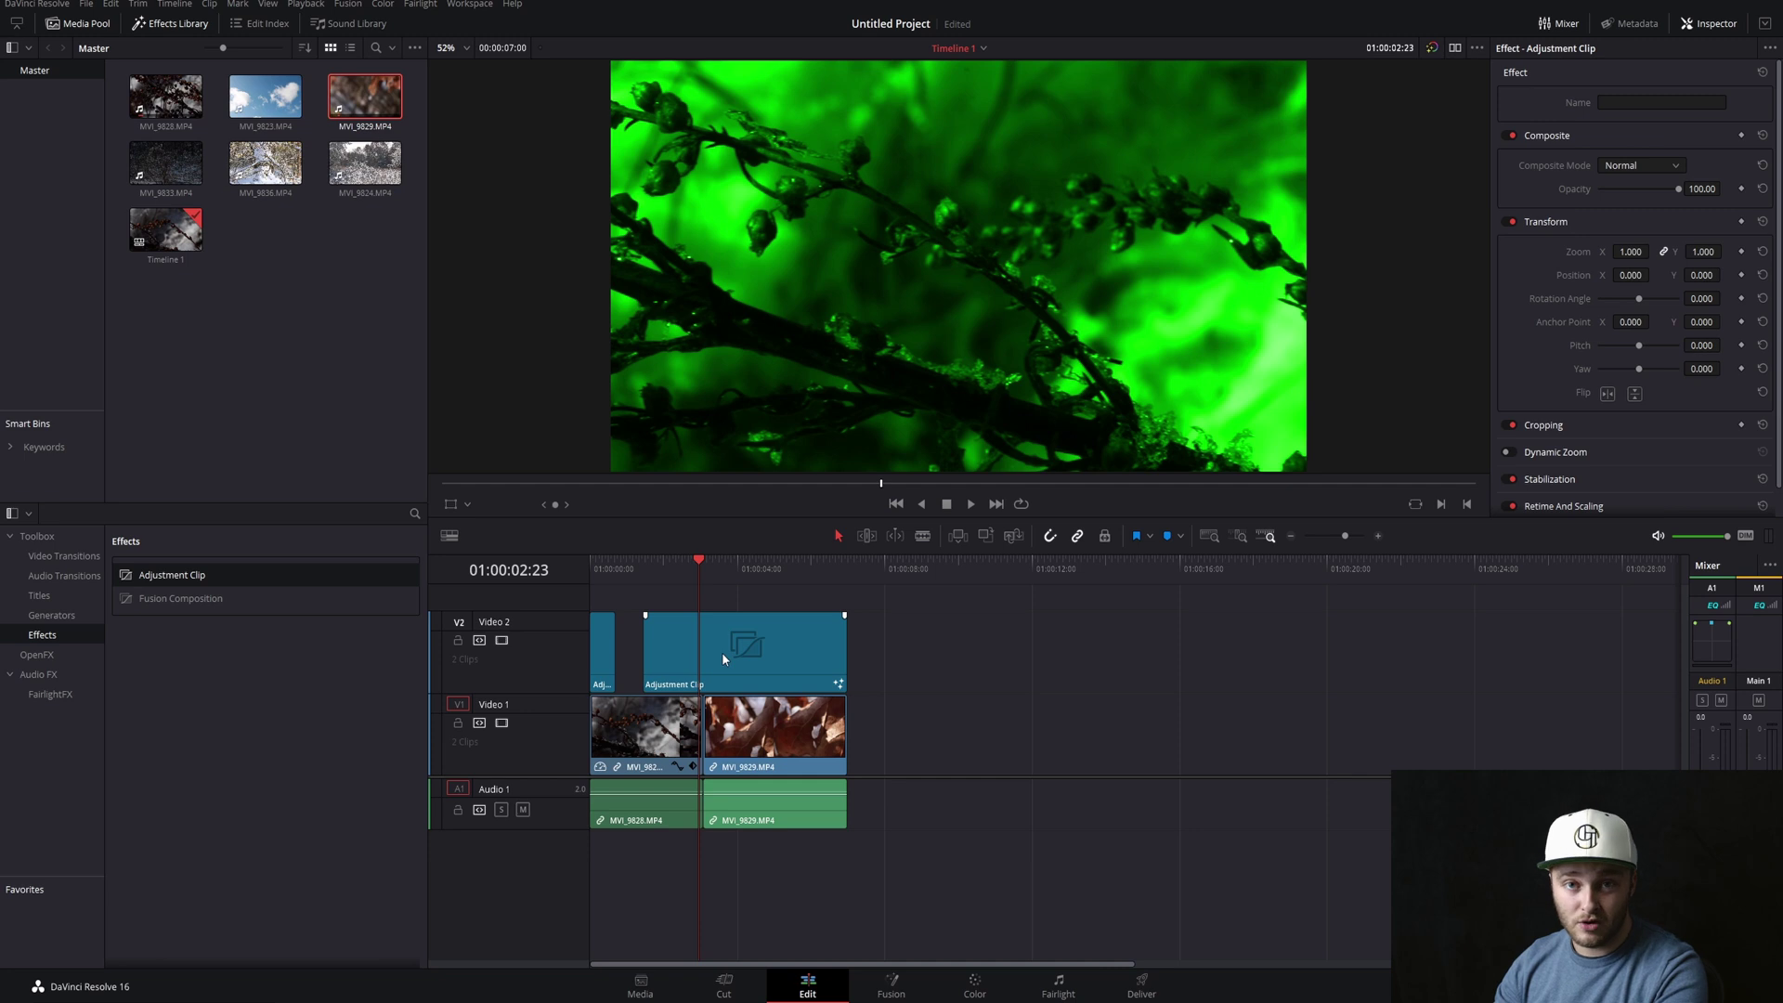
Duplicate the longer adjustment clip past the end of the footage on Video 2 and delete the copy
left_click_drag(722, 652, 1006, 654)
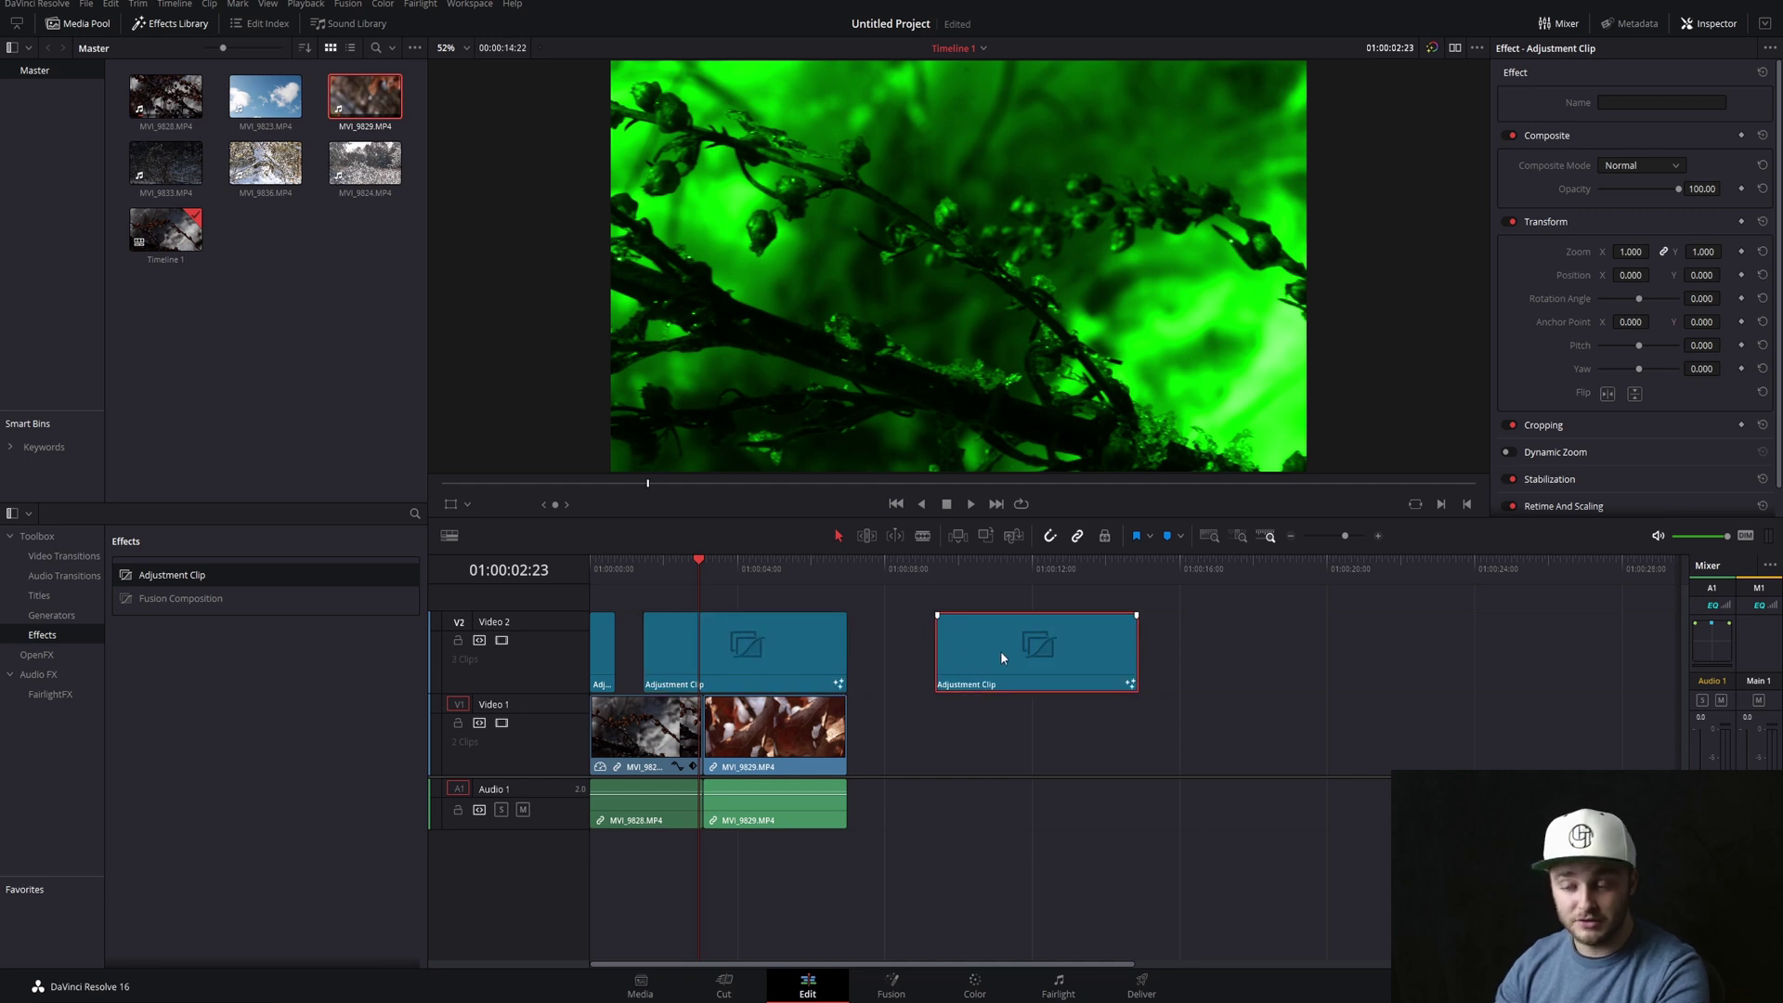
key("Delete")
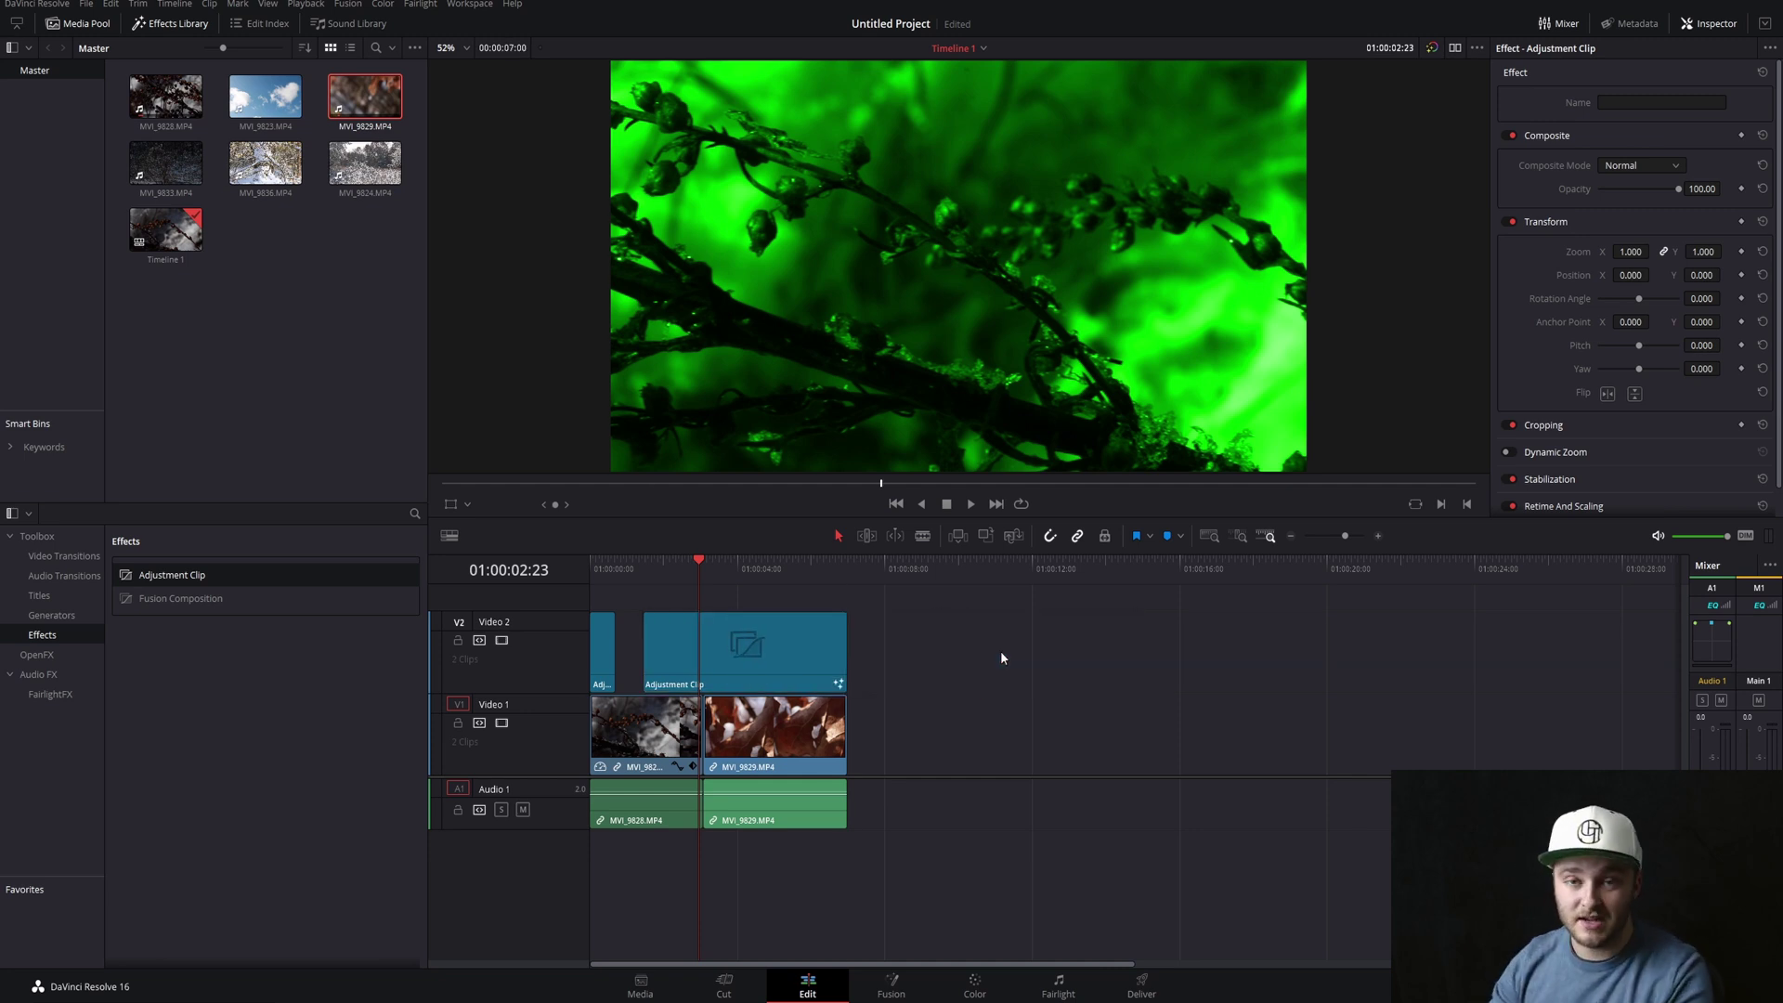